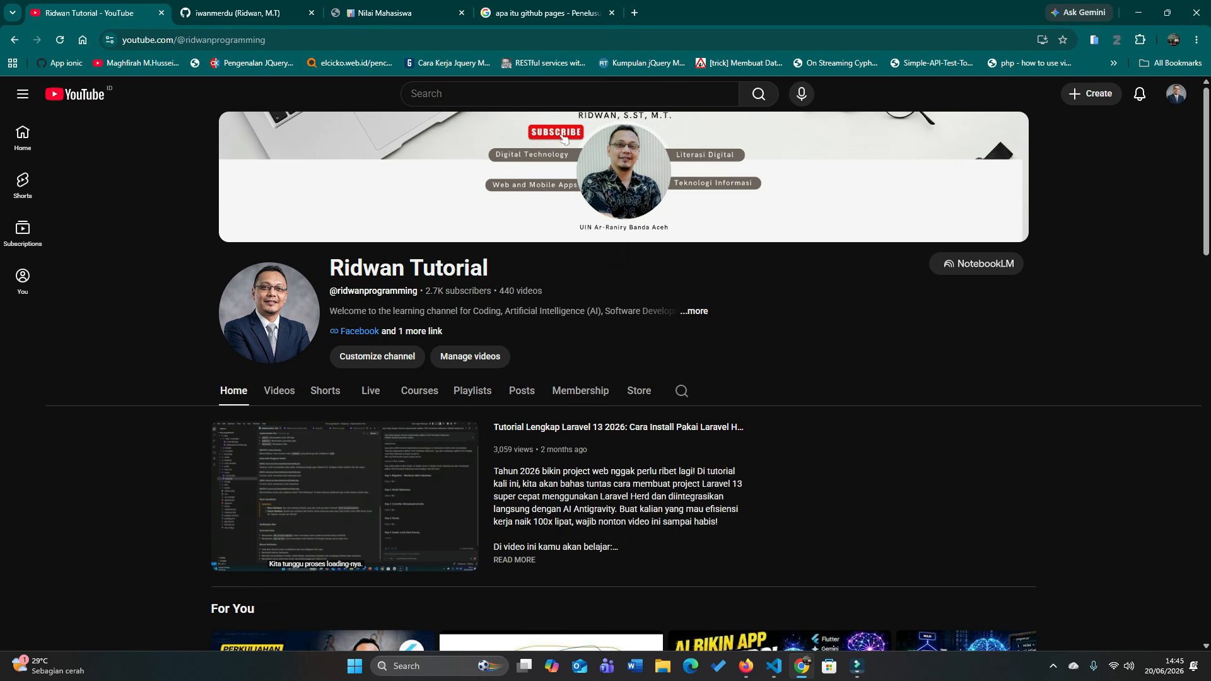
{"action": "scroll", "coordinate": [564, 138], "scroll_direction": "down", "scroll_amount": 1}
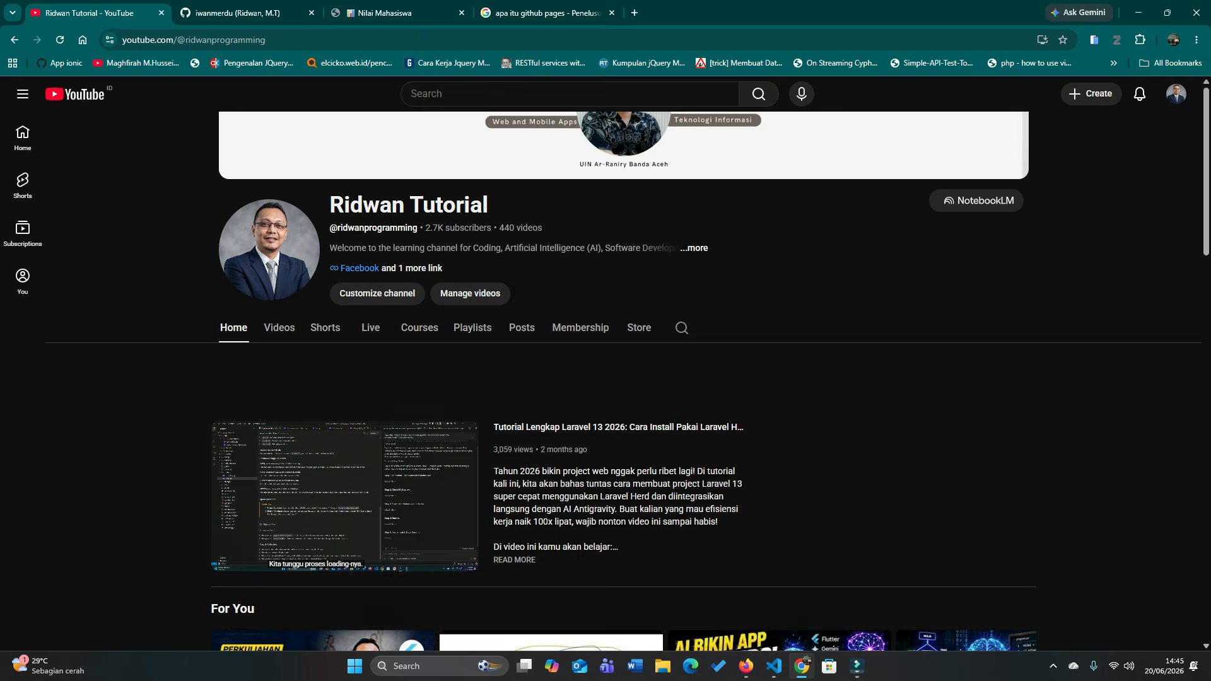
{"action": "scroll", "coordinate": [563, 252], "scroll_direction": "up", "scroll_amount": 1}
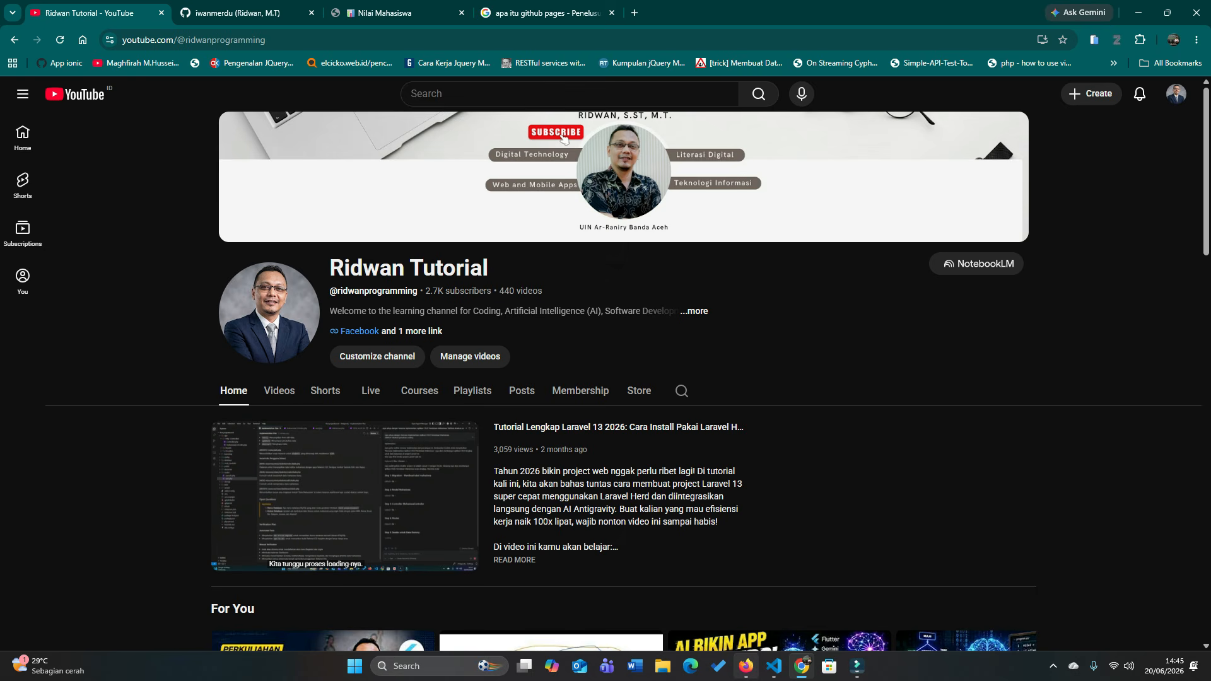
{"action": "left_click", "coordinate": [746, 666]}
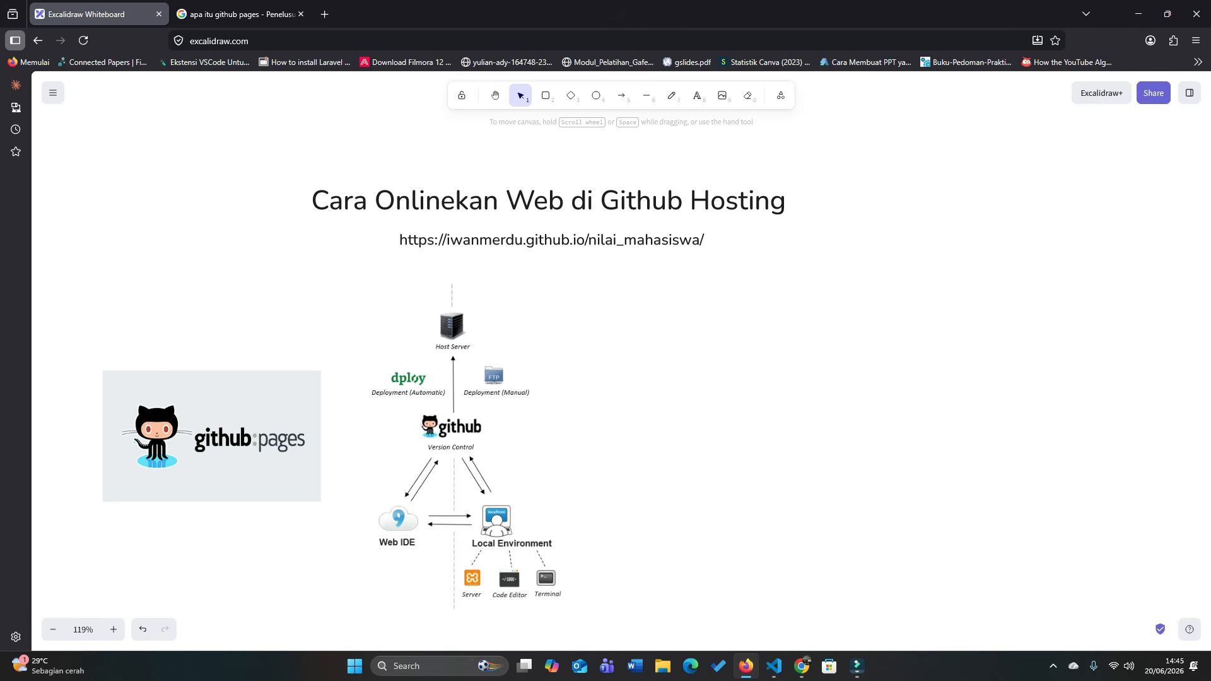
{"action": "left_click", "coordinate": [802, 666]}
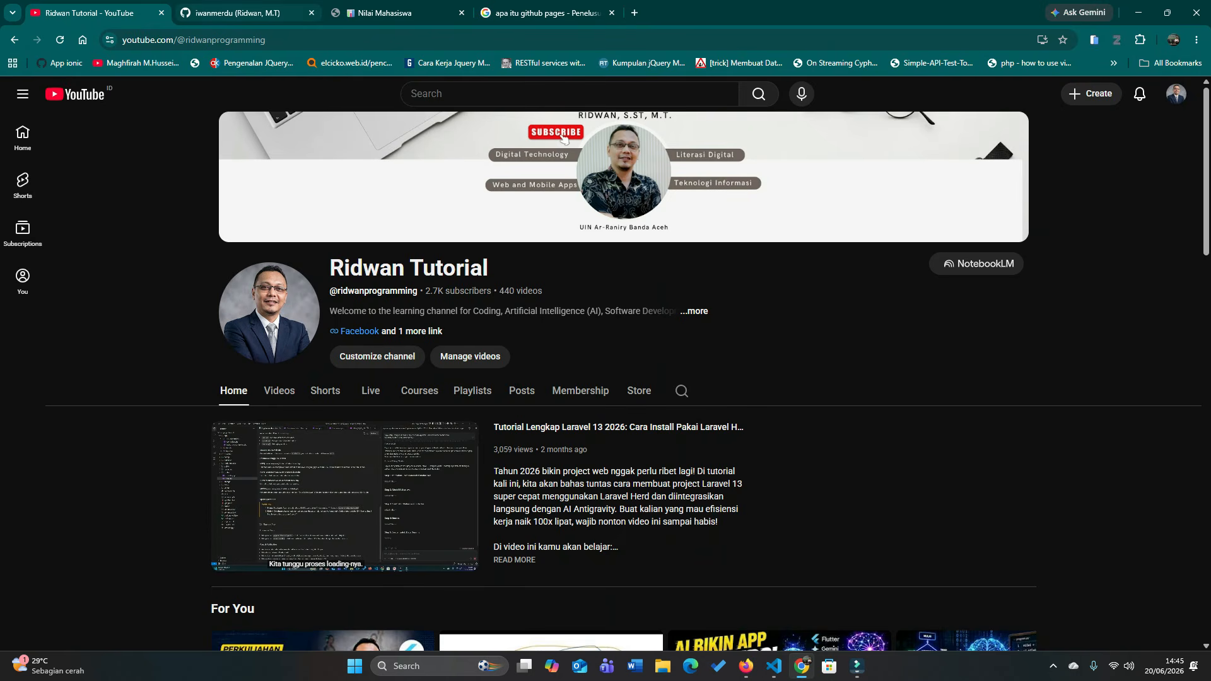
Open the list of repositories on the GitHub profile.
{"action": "key", "text": "ctrl+Tab"}
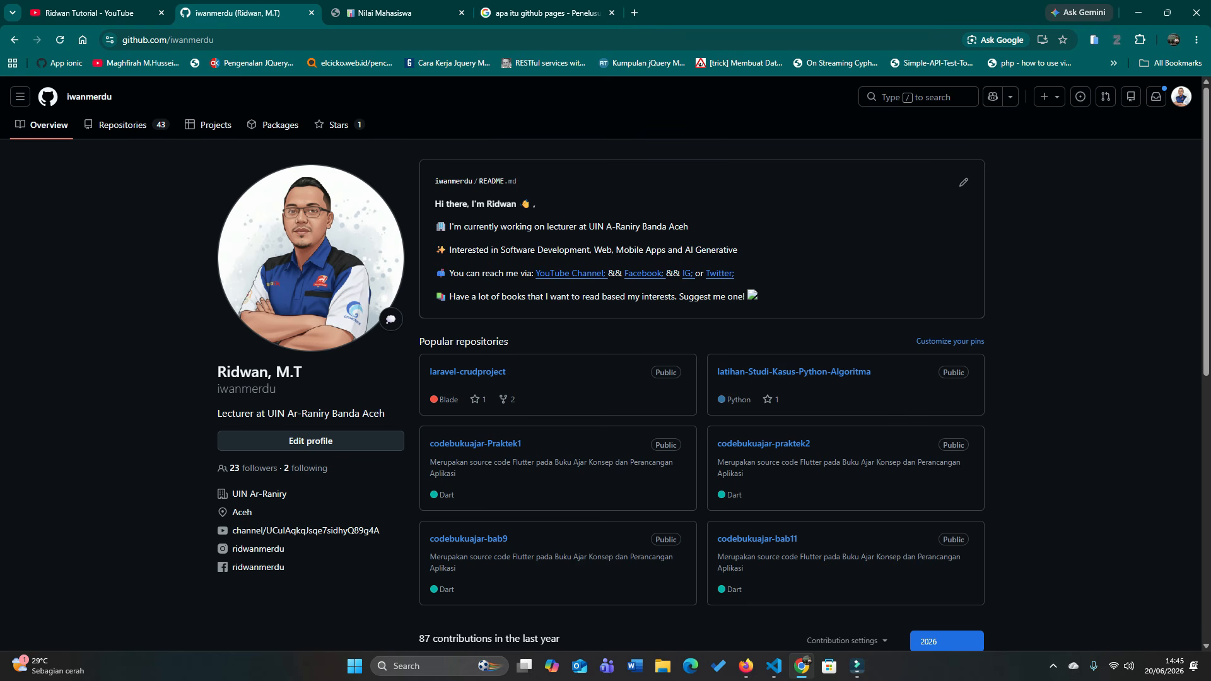
{"action": "left_click", "coordinate": [123, 125]}
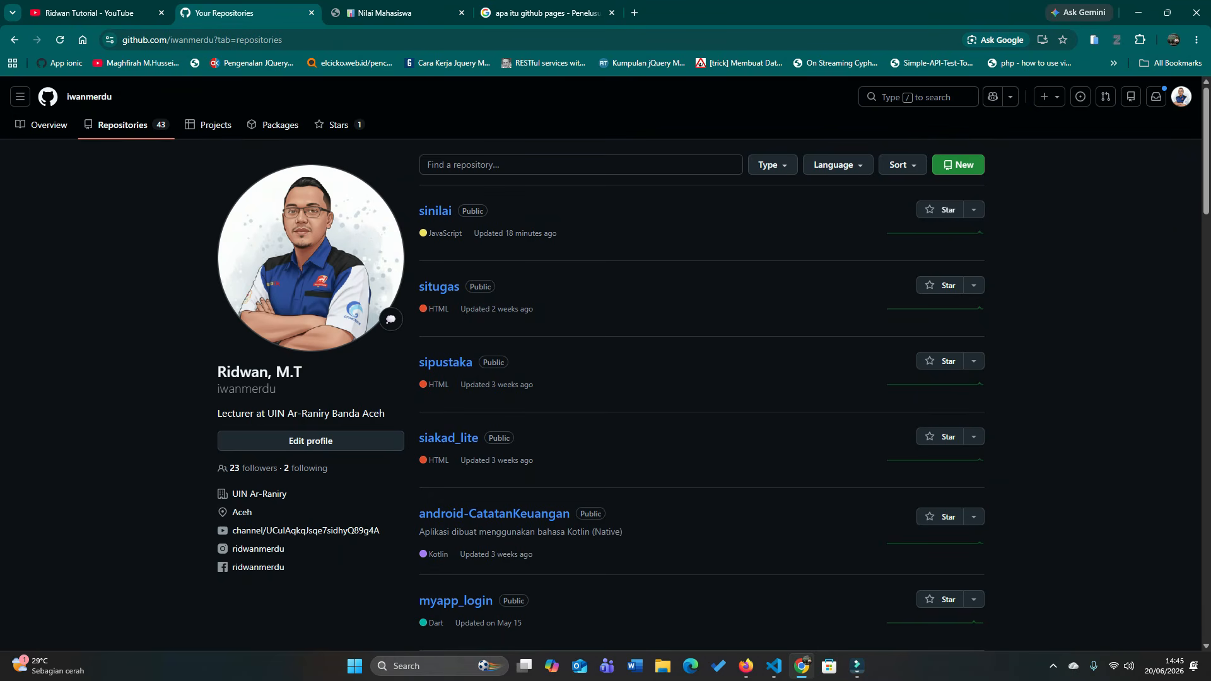
{"action": "scroll", "coordinate": [601, 363], "scroll_direction": "down", "scroll_amount": 1}
{"action": "scroll", "coordinate": [601, 363], "scroll_direction": "up", "scroll_amount": 1}
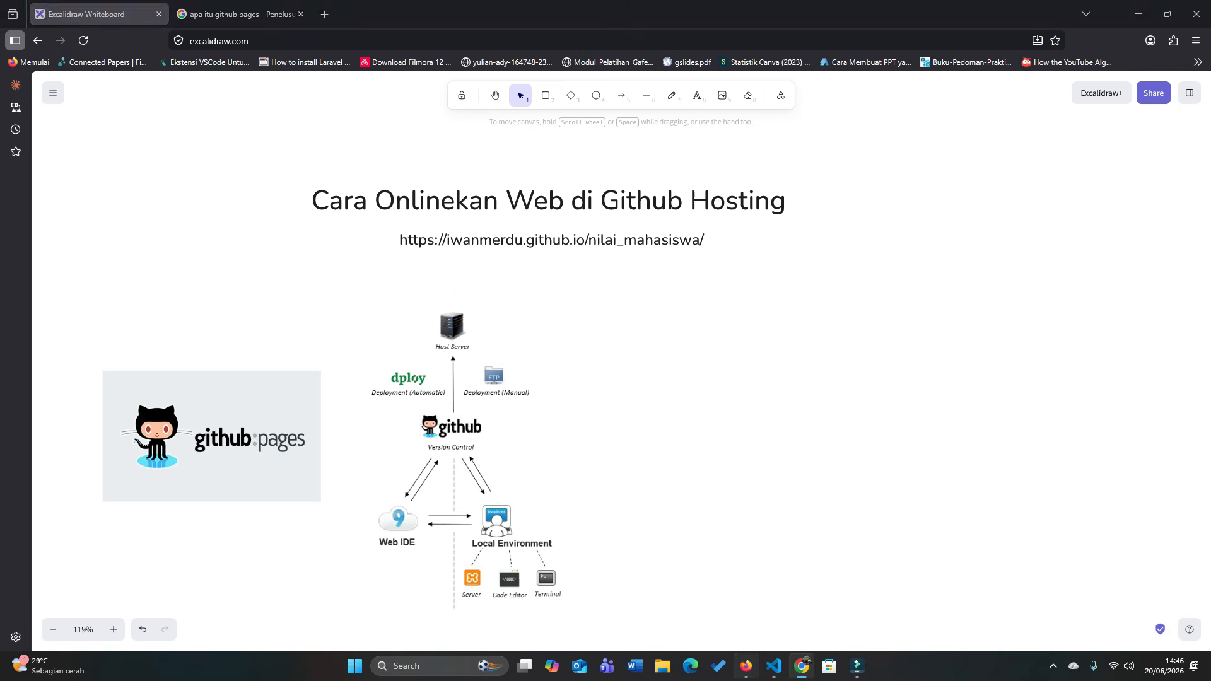
Switch to the Excalidraw whiteboard in Firefox and shift the nilai_mahasiswa site address slightly beneath the title.
{"action": "left_click", "coordinate": [747, 667]}
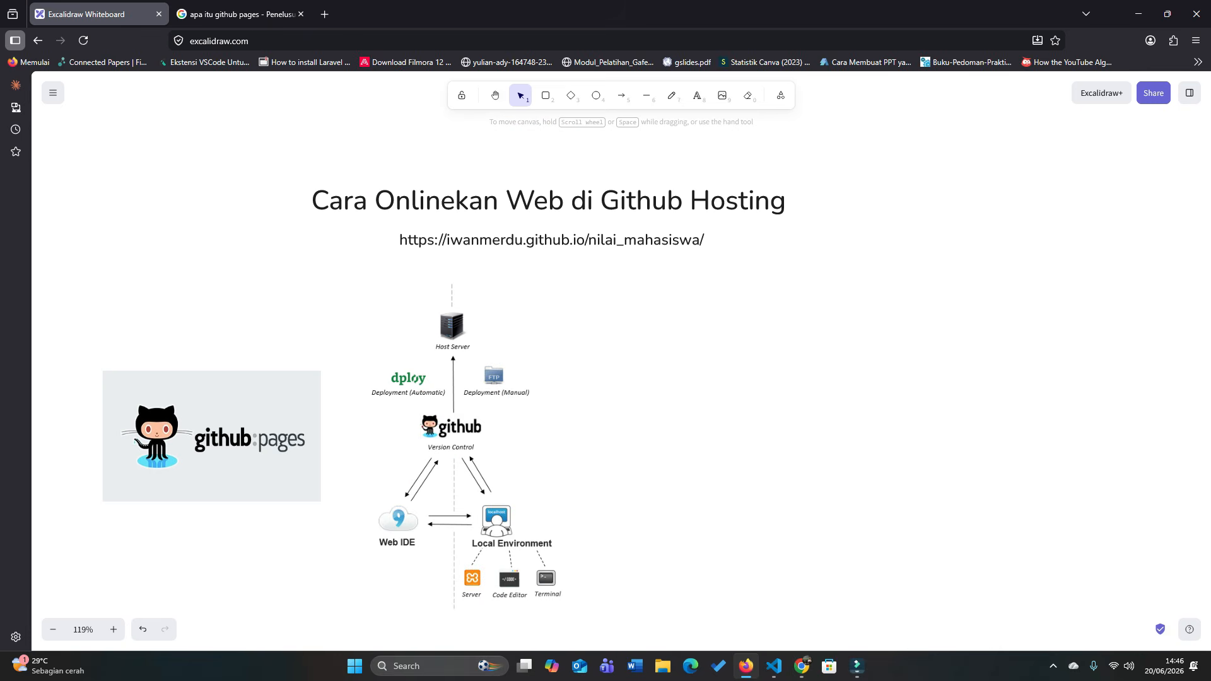
{"action": "key", "text": "k"}
{"action": "key", "text": "k"}
{"action": "left_click_drag", "start_coordinate": [552, 241], "coordinate": [556, 245]}
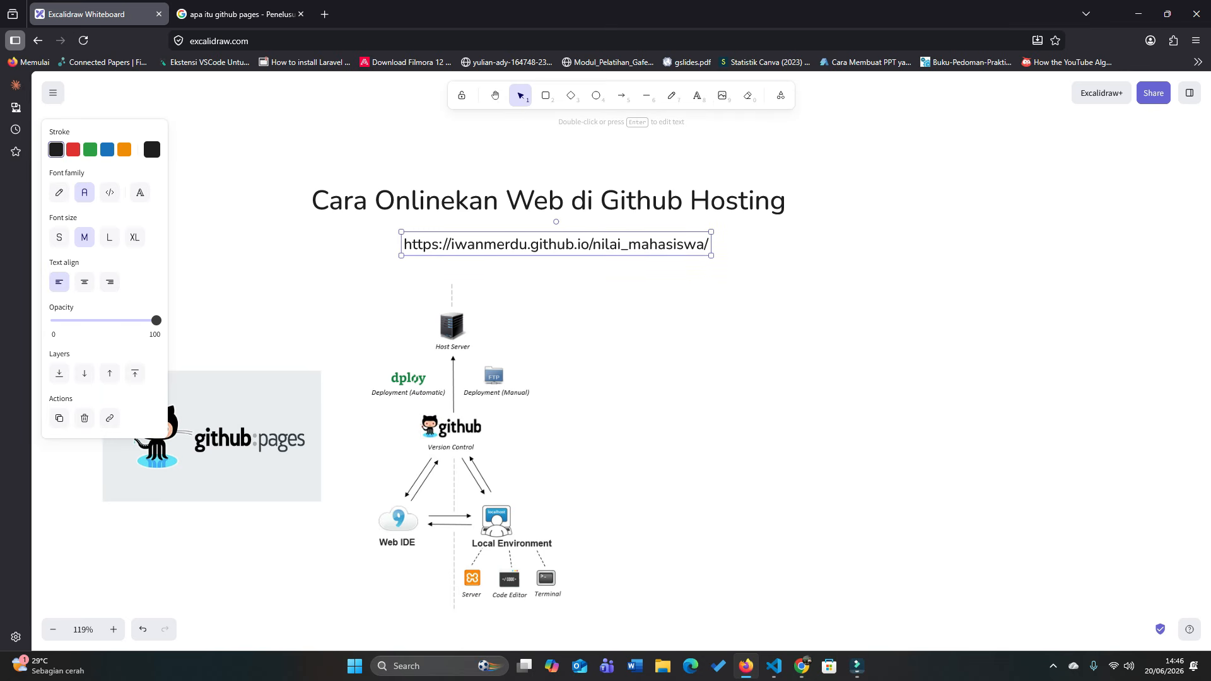
Switch to Chrome and review the published Nilai Mahasiswa site, including its Daftar Nilai and Input Nilai pages.
{"action": "left_click", "coordinate": [802, 666]}
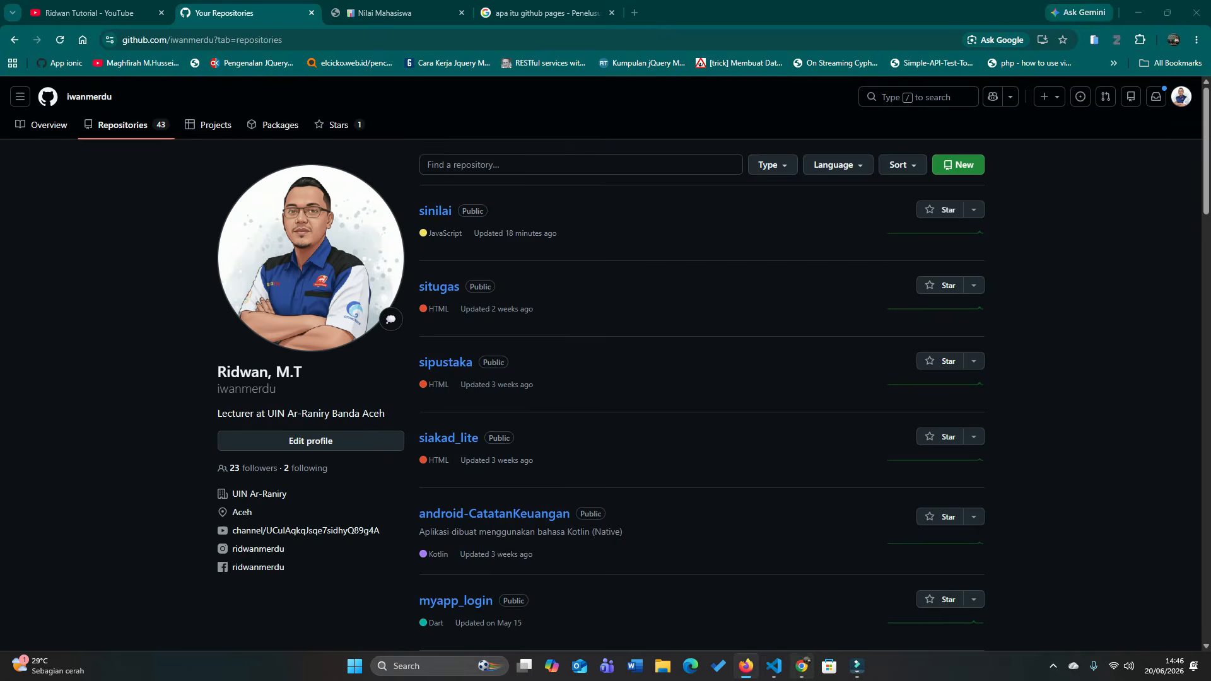
{"action": "left_click", "coordinate": [398, 13]}
{"action": "scroll", "coordinate": [600, 360], "scroll_direction": "down", "scroll_amount": 7}
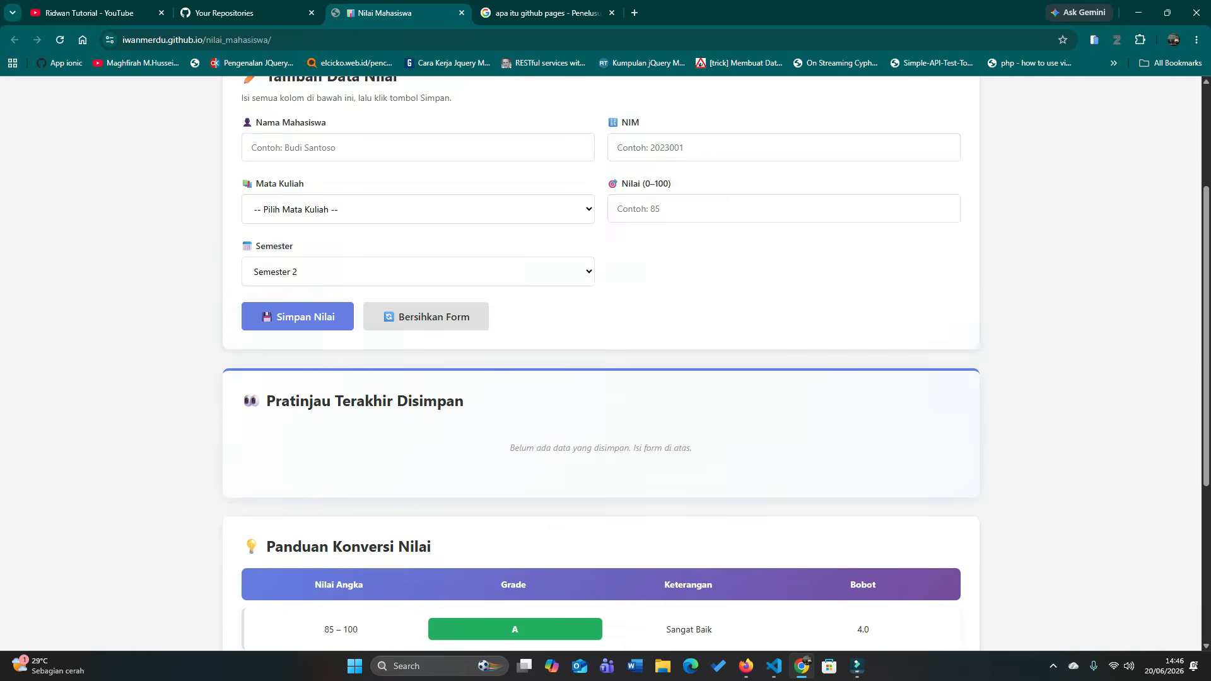
{"action": "scroll", "coordinate": [600, 360], "scroll_direction": "up", "scroll_amount": 7}
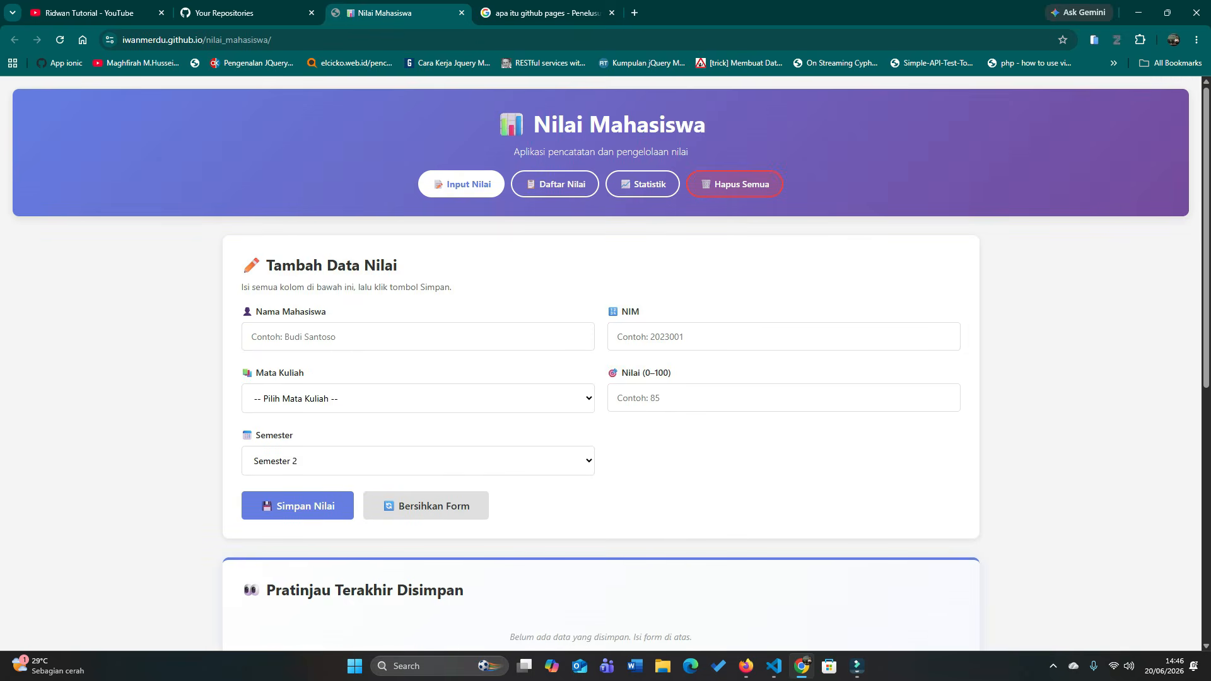
{"action": "left_click", "coordinate": [555, 184]}
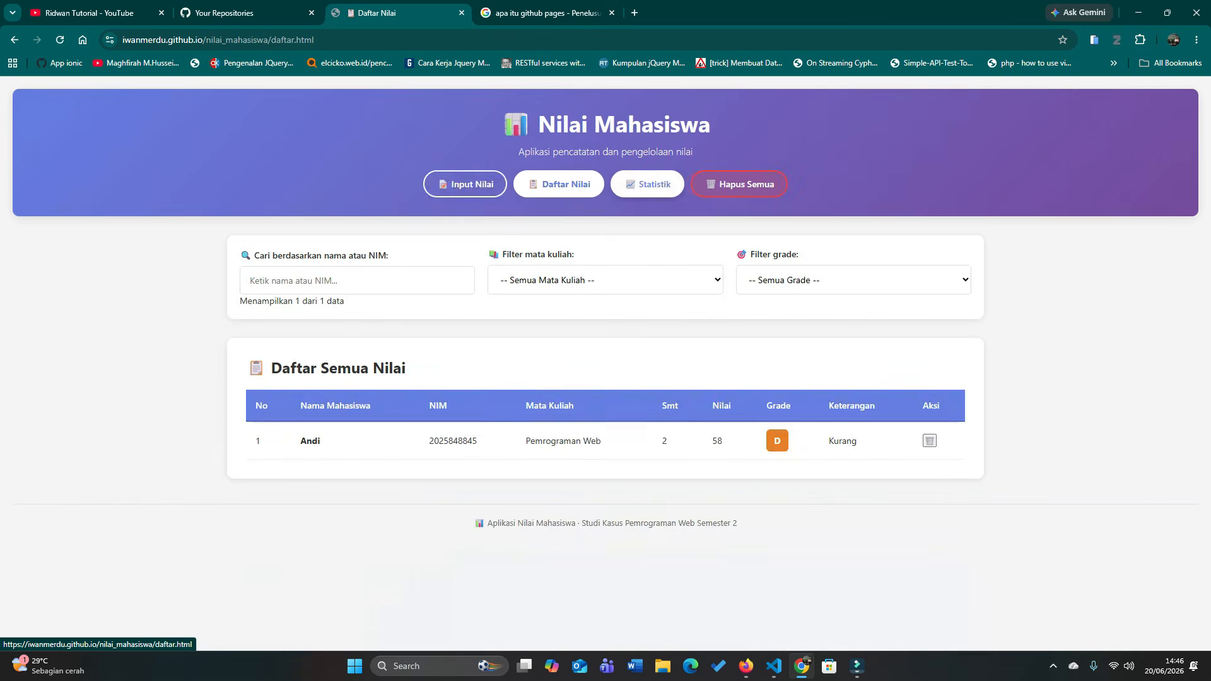
{"action": "left_click", "coordinate": [466, 184]}
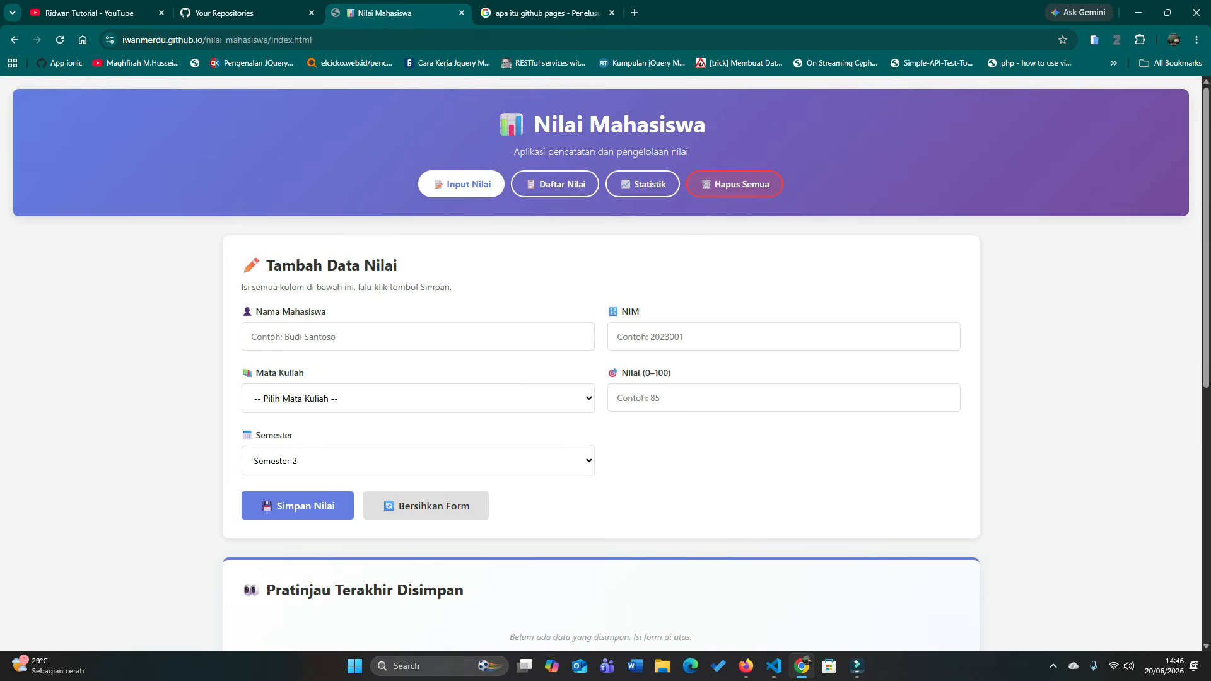
{"action": "scroll", "coordinate": [600, 359], "scroll_direction": "down", "scroll_amount": 2}
{"action": "scroll", "coordinate": [601, 359], "scroll_direction": "up", "scroll_amount": 2}
Open the nilai_mahasiswa repository on GitHub and compare it with its published site.
{"action": "left_click", "coordinate": [227, 13]}
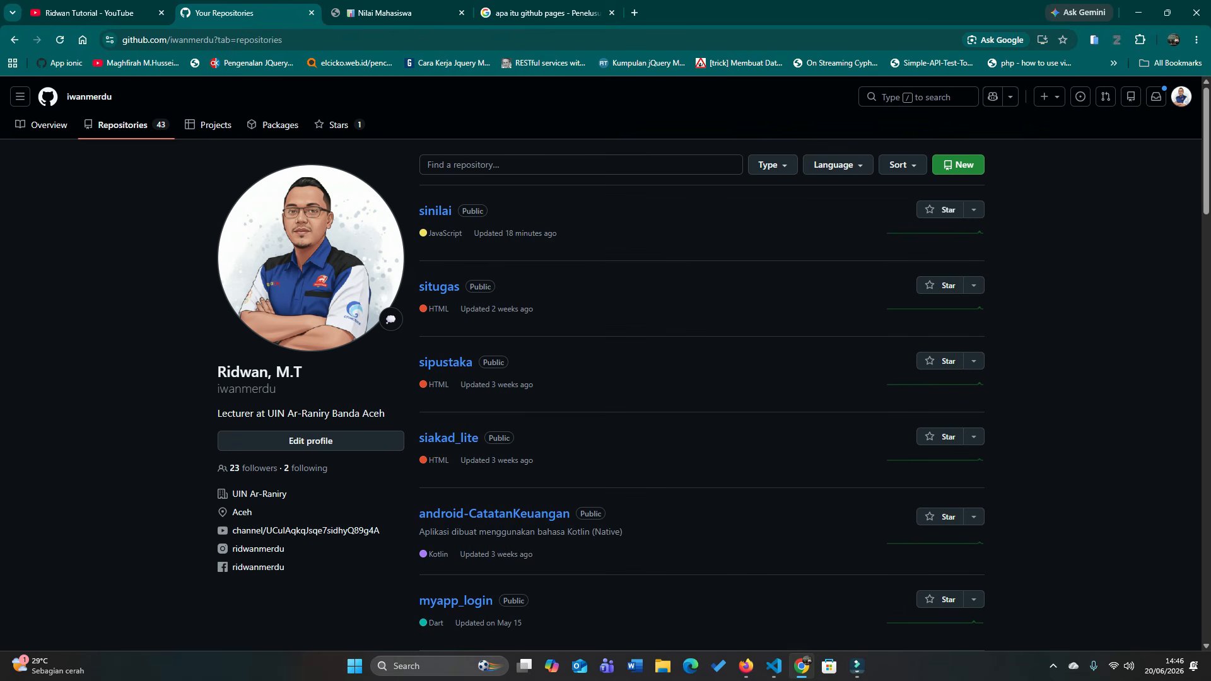
{"action": "scroll", "coordinate": [601, 360], "scroll_direction": "down", "scroll_amount": 8}
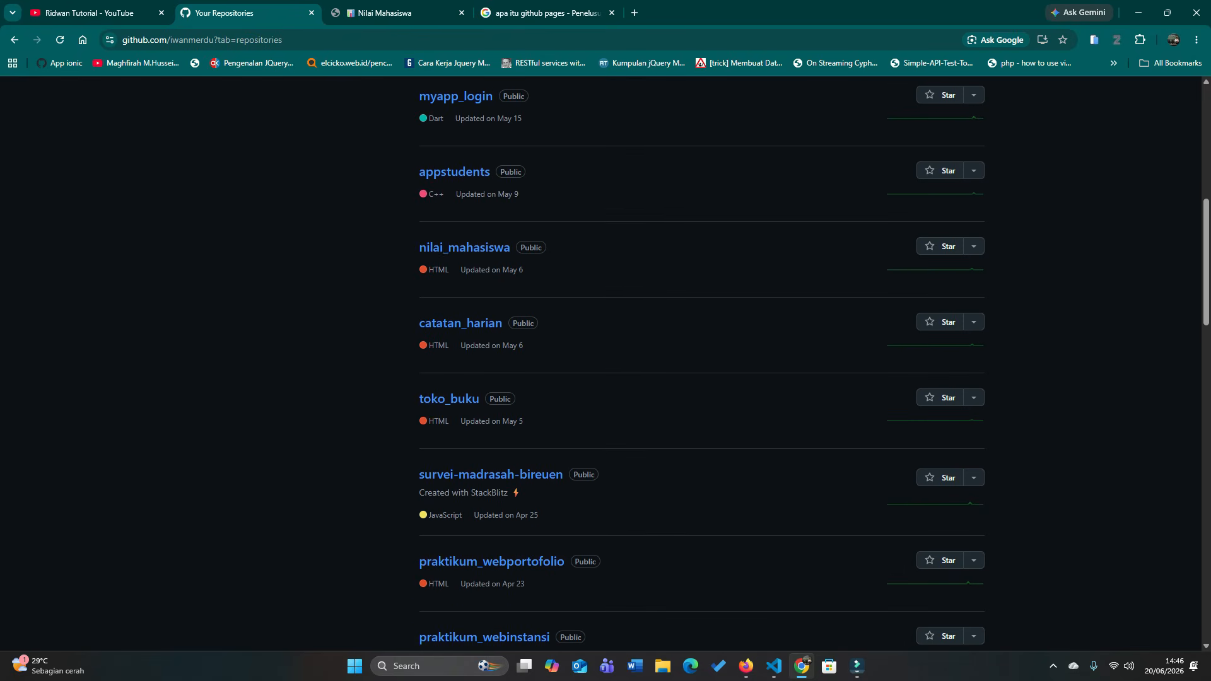
{"action": "left_click", "coordinate": [465, 247]}
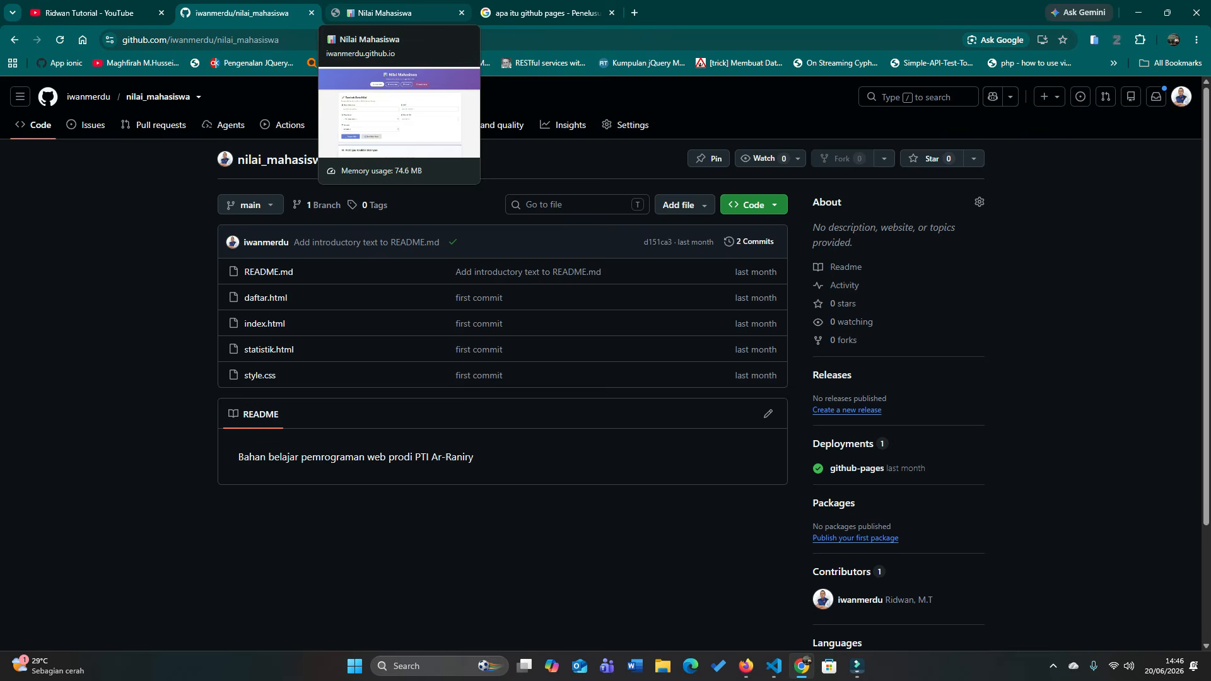
{"action": "left_click", "coordinate": [391, 13]}
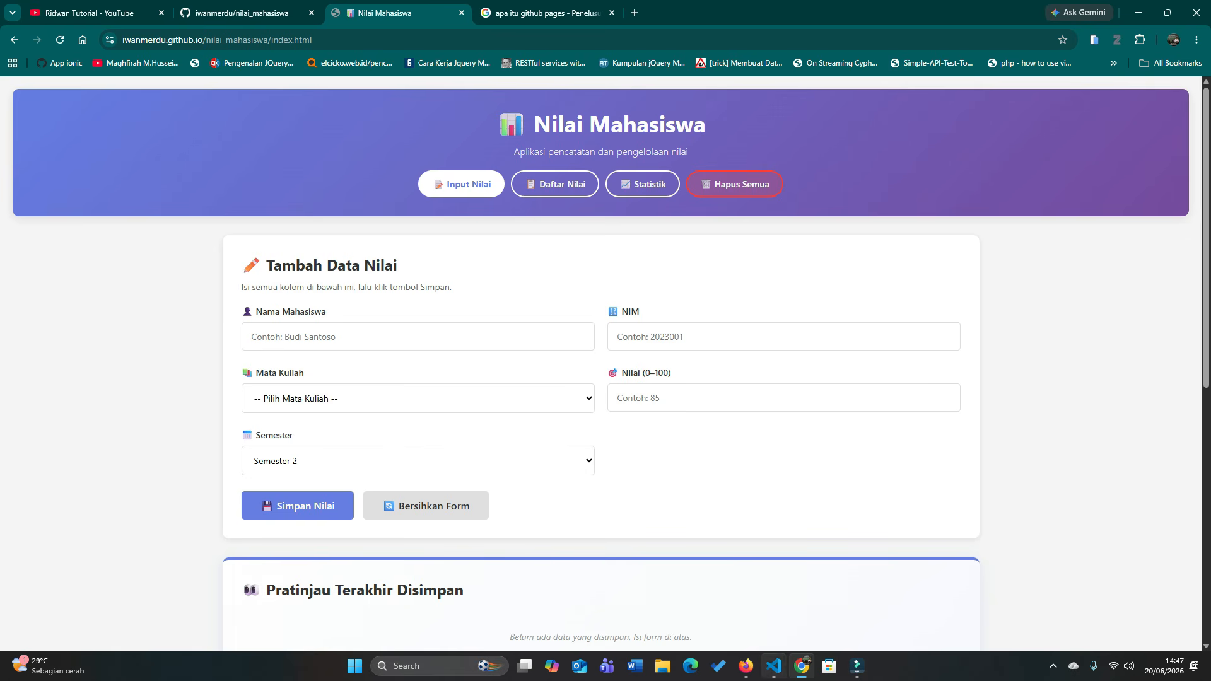
Switch back to the Excalidraw whiteboard in Firefox and move the github:pages image to the right of the title.
{"action": "left_click", "coordinate": [746, 666]}
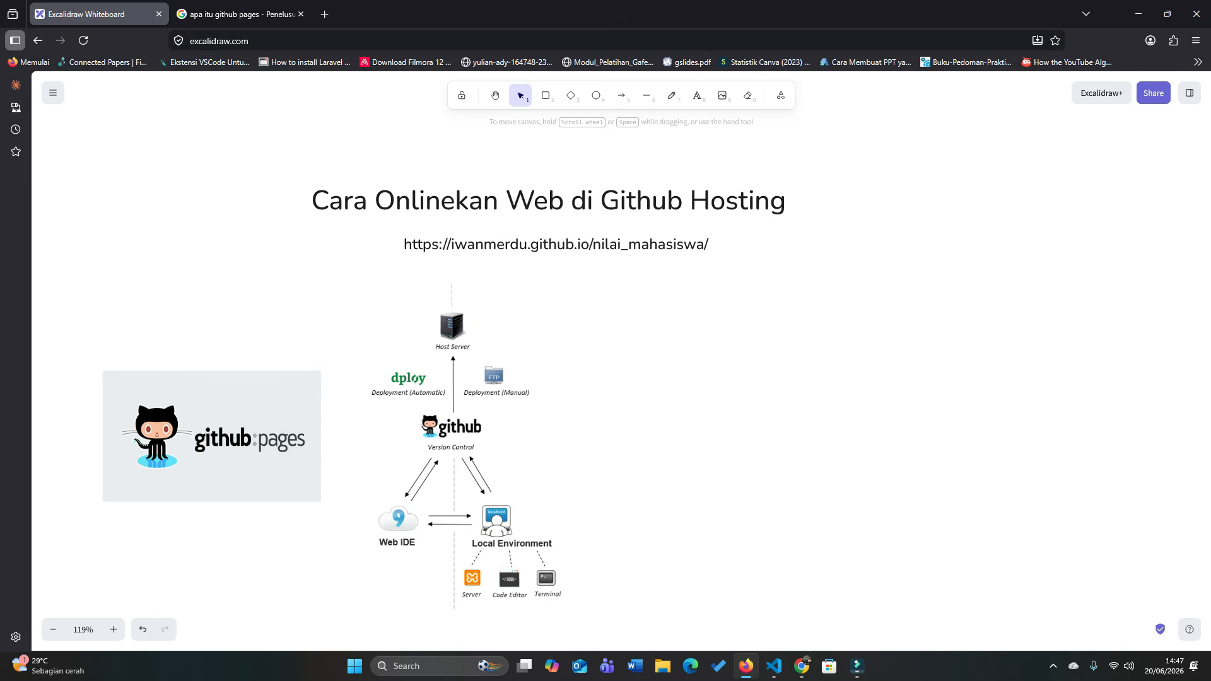
{"action": "left_click_drag", "start_coordinate": [212, 436], "coordinate": [940, 267]}
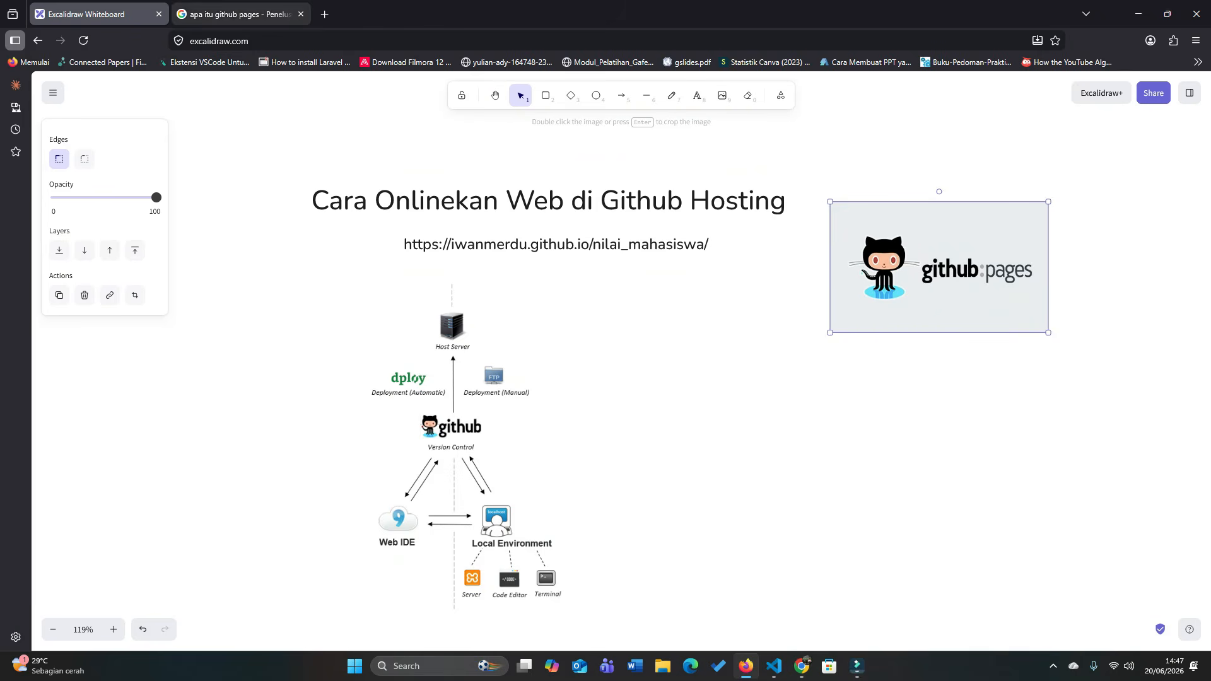
View the Google results for "apa itu github pages" and highlight "situs web statis" in the AI summary.
{"action": "left_click", "coordinate": [239, 13]}
{"action": "left_click", "coordinate": [239, 144]}
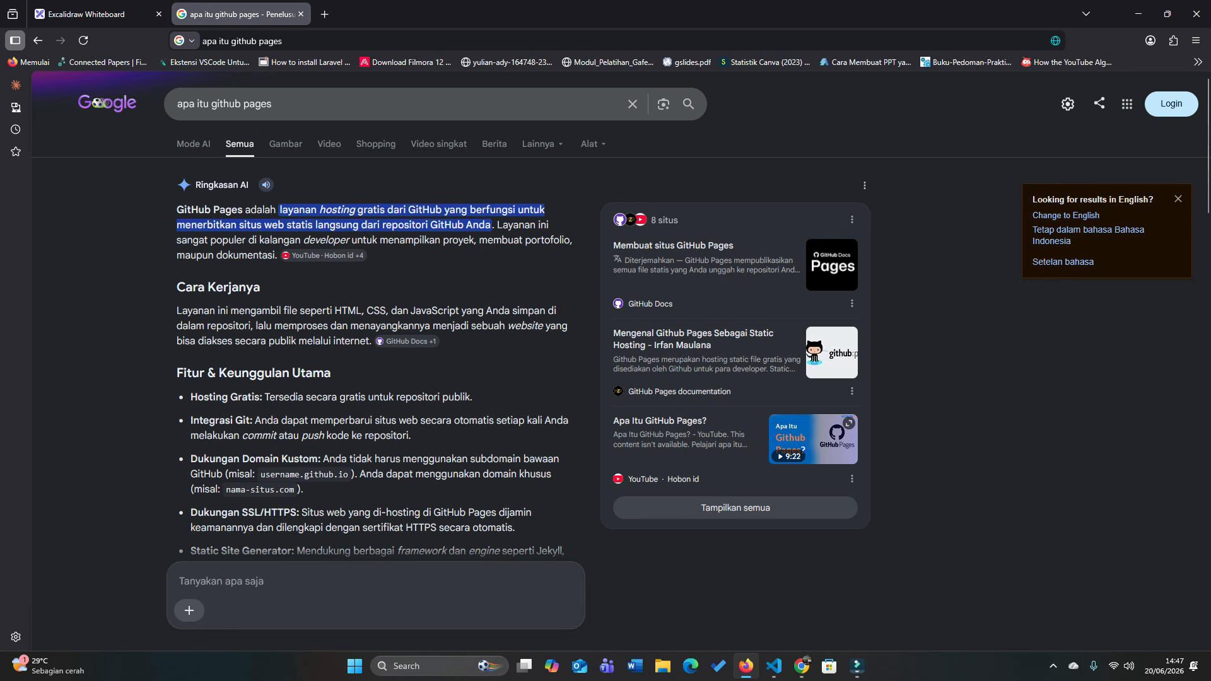
{"action": "left_click_drag", "start_coordinate": [315, 225], "coordinate": [239, 225]}
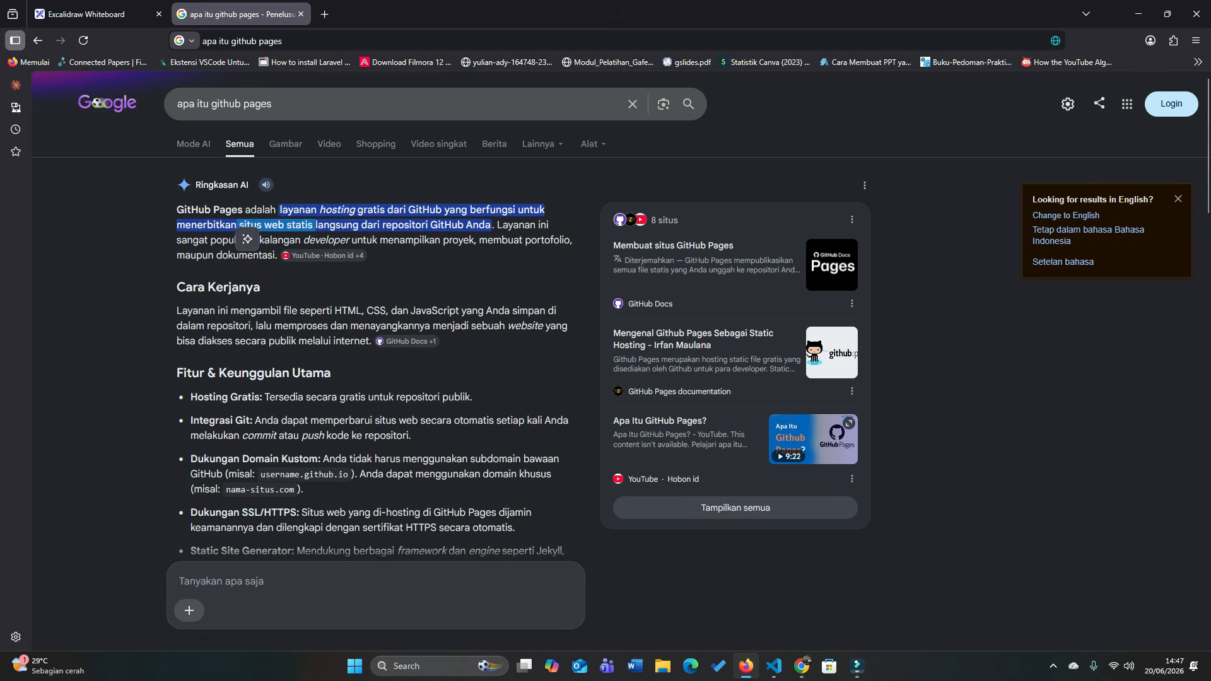
{"action": "mouse_move", "coordinate": [248, 239]}
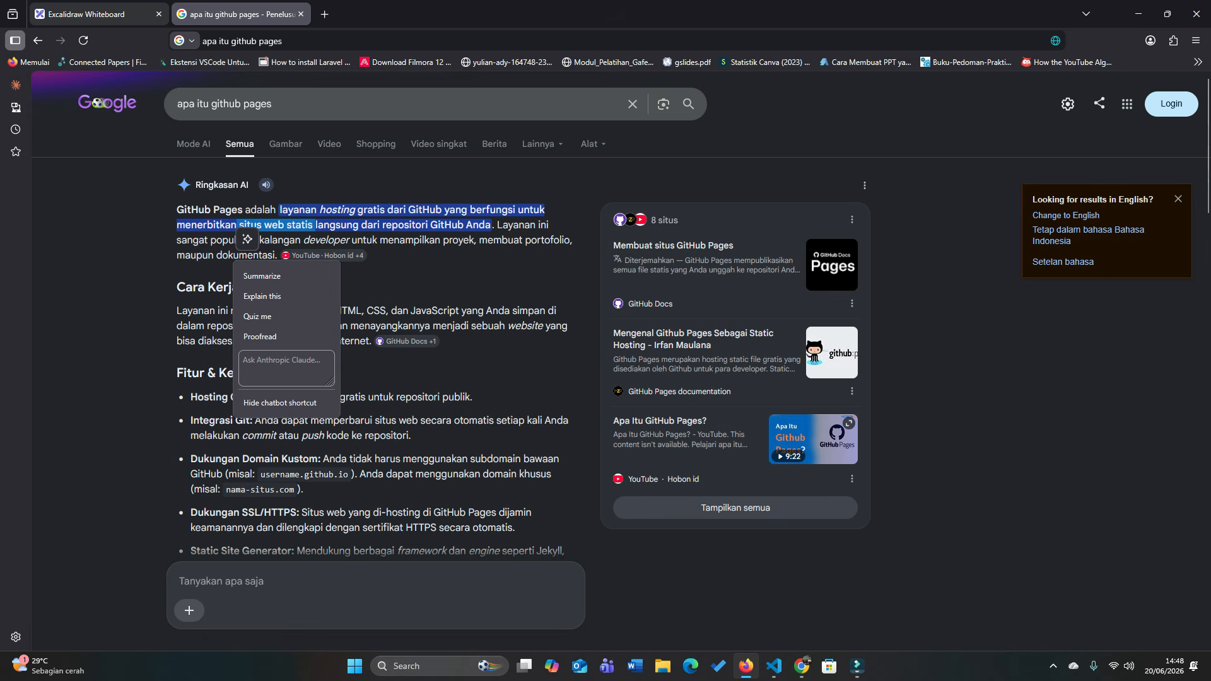
Add a whiteboard text note below the github:pages image with the lines "Web Statis = HTML, CSS dan Javascript" and "Web Dinamis".
{"action": "left_click", "coordinate": [95, 14]}
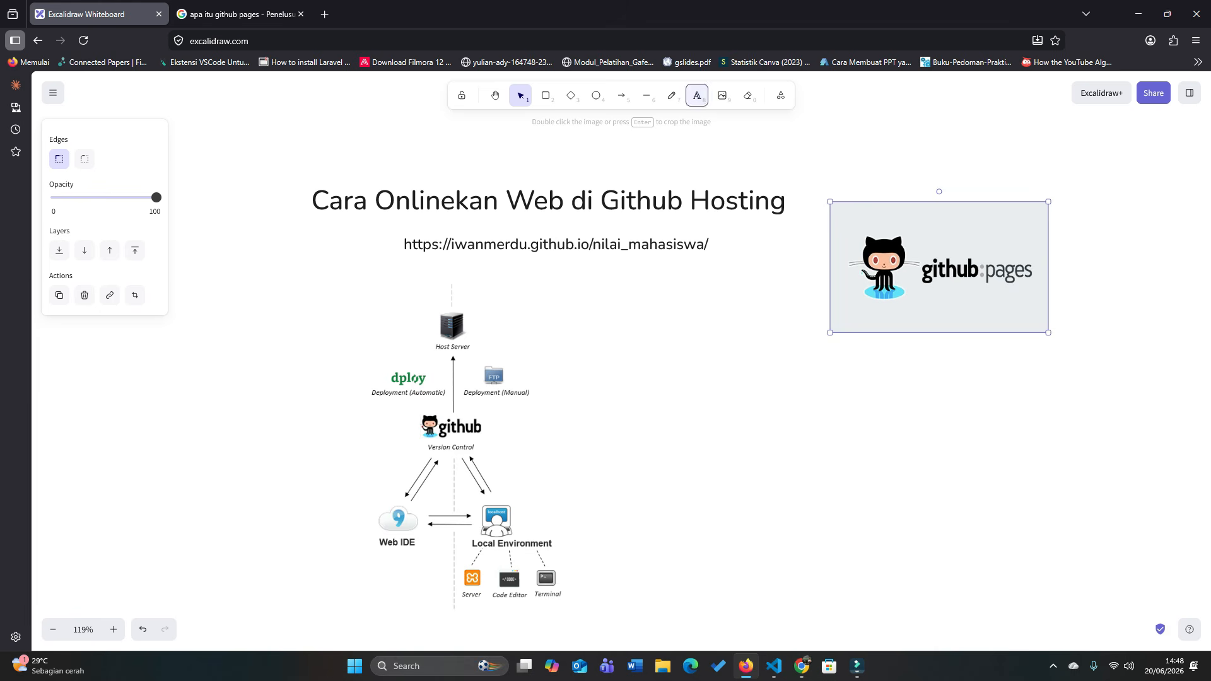
{"action": "left_click", "coordinate": [697, 95]}
{"action": "left_click", "coordinate": [670, 357]}
{"action": "type", "text": "Web Statis = "}
{"action": "type", "text": "Web Dinami"}
{"action": "type", "text": "s"}
{"action": "key", "text": "Up"}
{"action": "type", "text": "="}
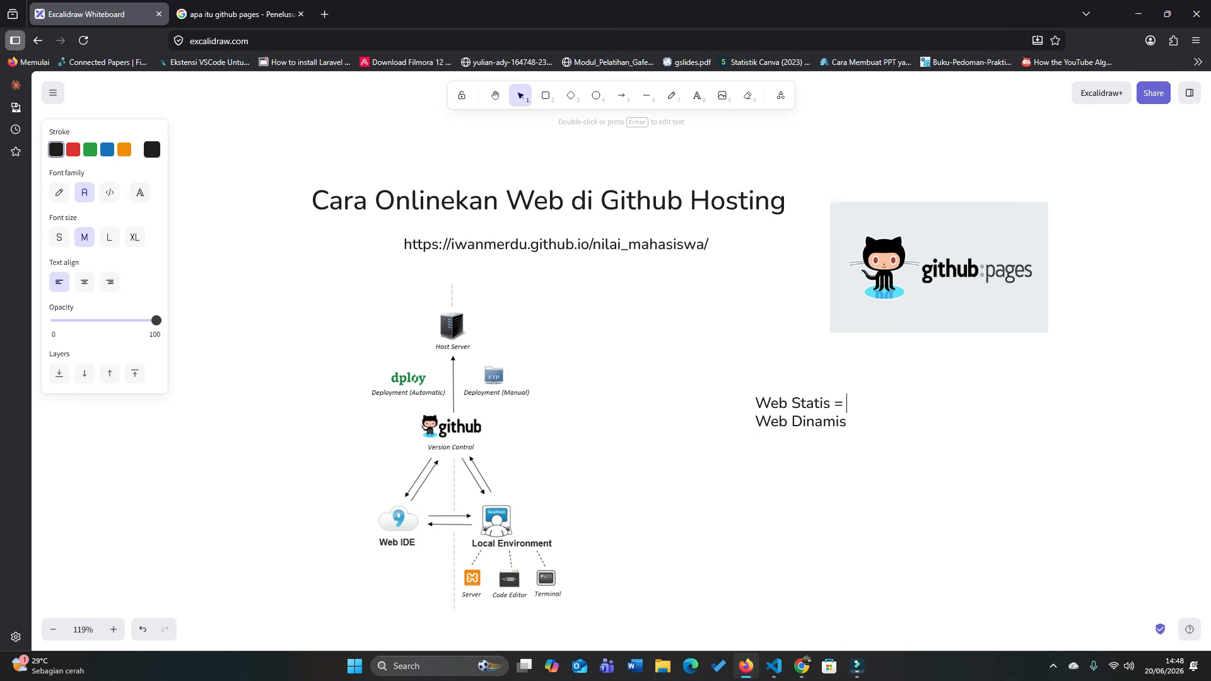
{"action": "type", "text": " HTML, CSS da"}
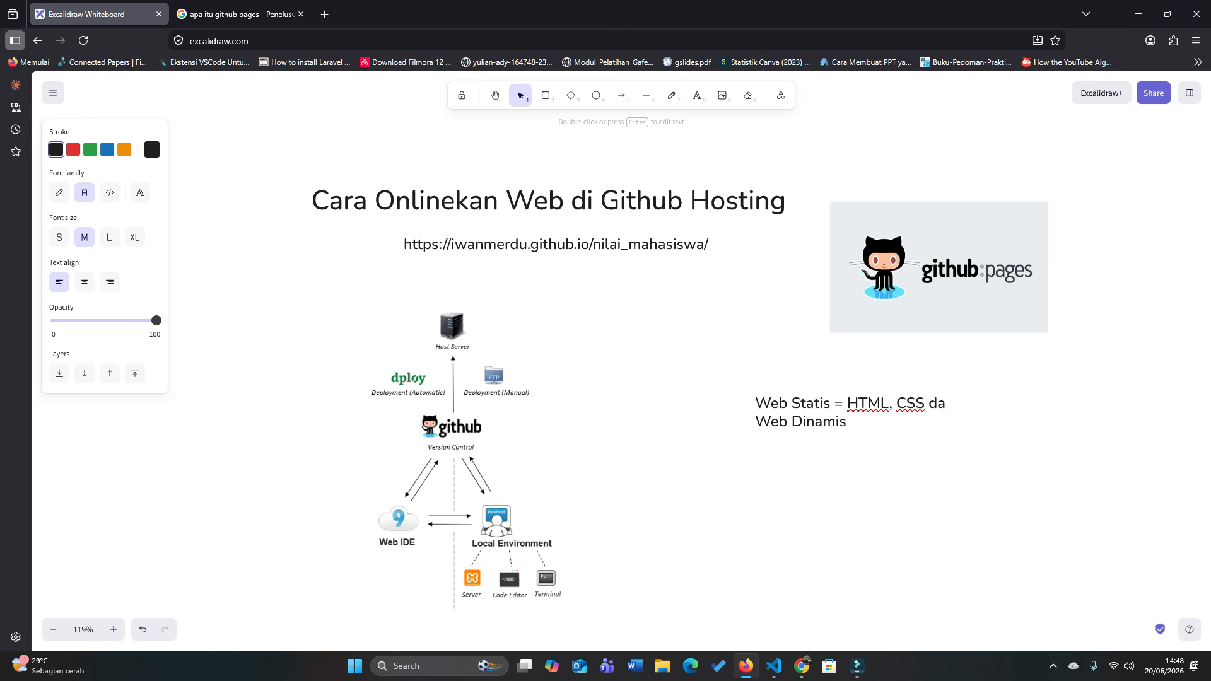
{"action": "type", "text": "n Javascript"}
Copy the Web Statis technology list into the second line, completing it as "Web Dinamis = HTML, CSS dan Javascript, PHP dan MYSQL".
{"action": "key", "text": "shift+Left"}
{"action": "key", "text": "shift+Left"}
{"action": "key", "text": "shift+Left"}
{"action": "key", "text": "shift+Left"}
{"action": "key", "text": "shift+Left"}
{"action": "key", "text": "shift+Left"}
{"action": "key", "text": "shift+Left"}
{"action": "key", "text": "shift+Left"}
{"action": "key", "text": "shift+Left"}
{"action": "key", "text": "shift+Left"}
{"action": "key", "text": "shift+Left"}
{"action": "key", "text": "shift+Left"}
{"action": "key", "text": "shift+Left"}
{"action": "key", "text": "shift+Left"}
{"action": "key", "text": "shift+Left"}
{"action": "key", "text": "shift+Left"}
{"action": "key", "text": "shift+Left"}
{"action": "key", "text": "shift+Left"}
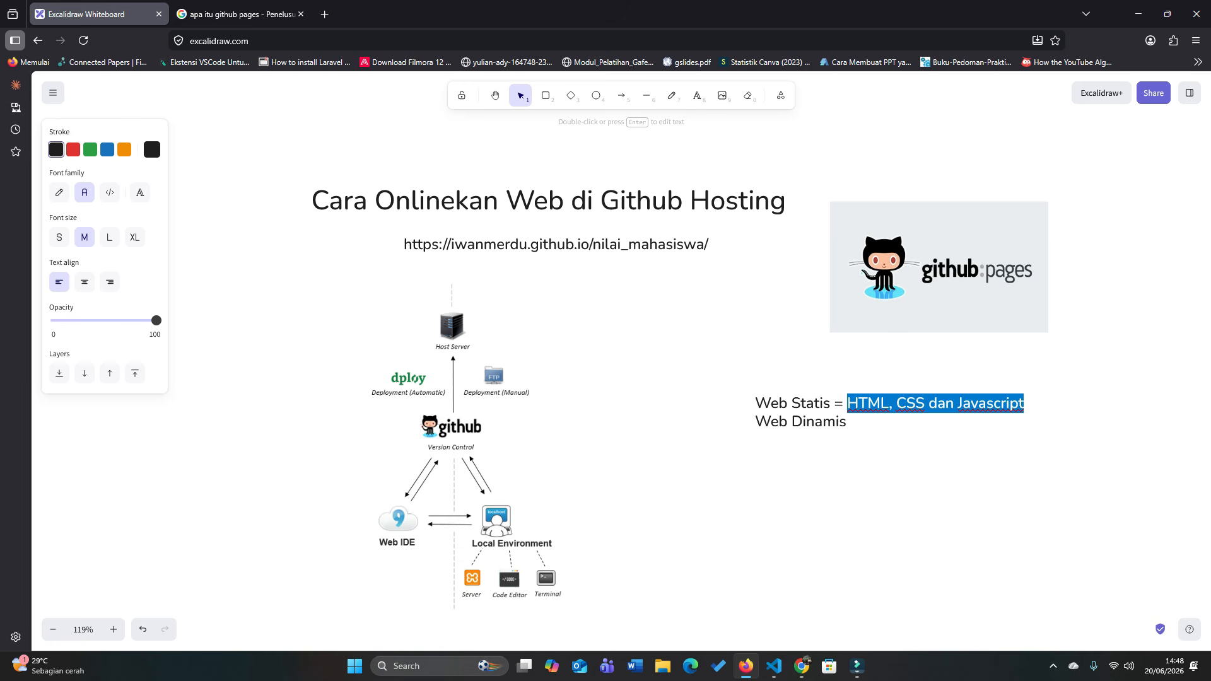
{"action": "left_click", "coordinate": [848, 422]}
{"action": "type", "text": "="}
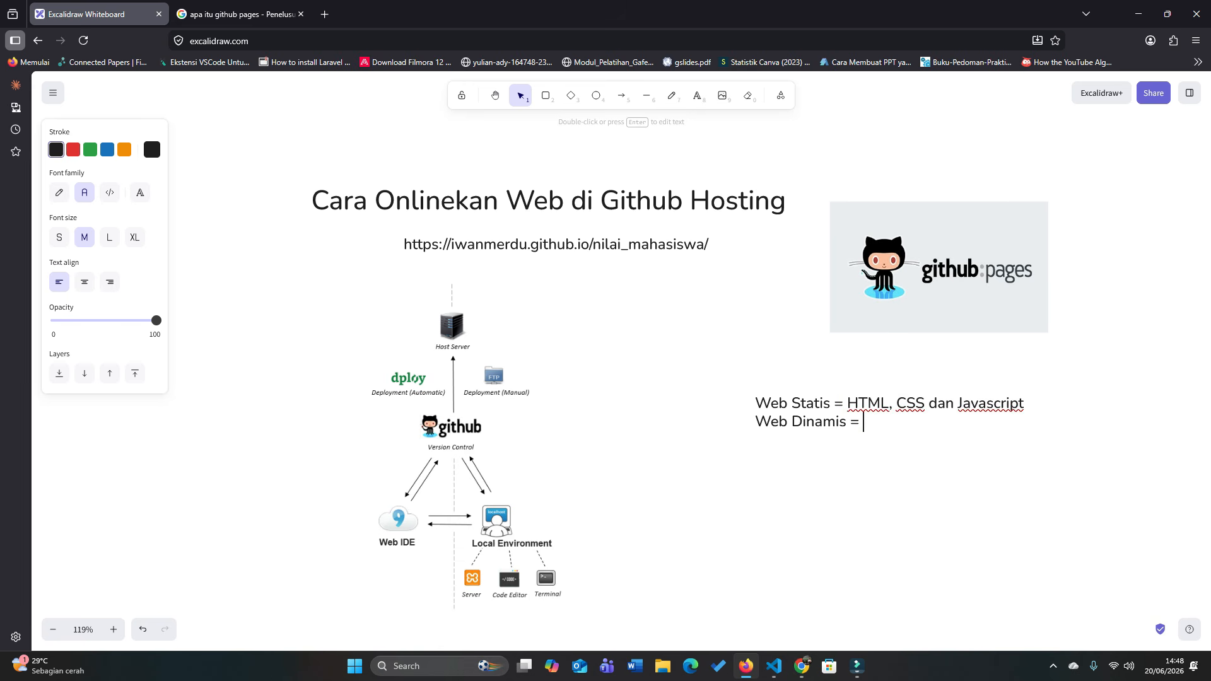
{"action": "type", "text": "HTML, CSS dan Javascript"}
{"action": "type", "text": ", "}
{"action": "type", "text": "P"}
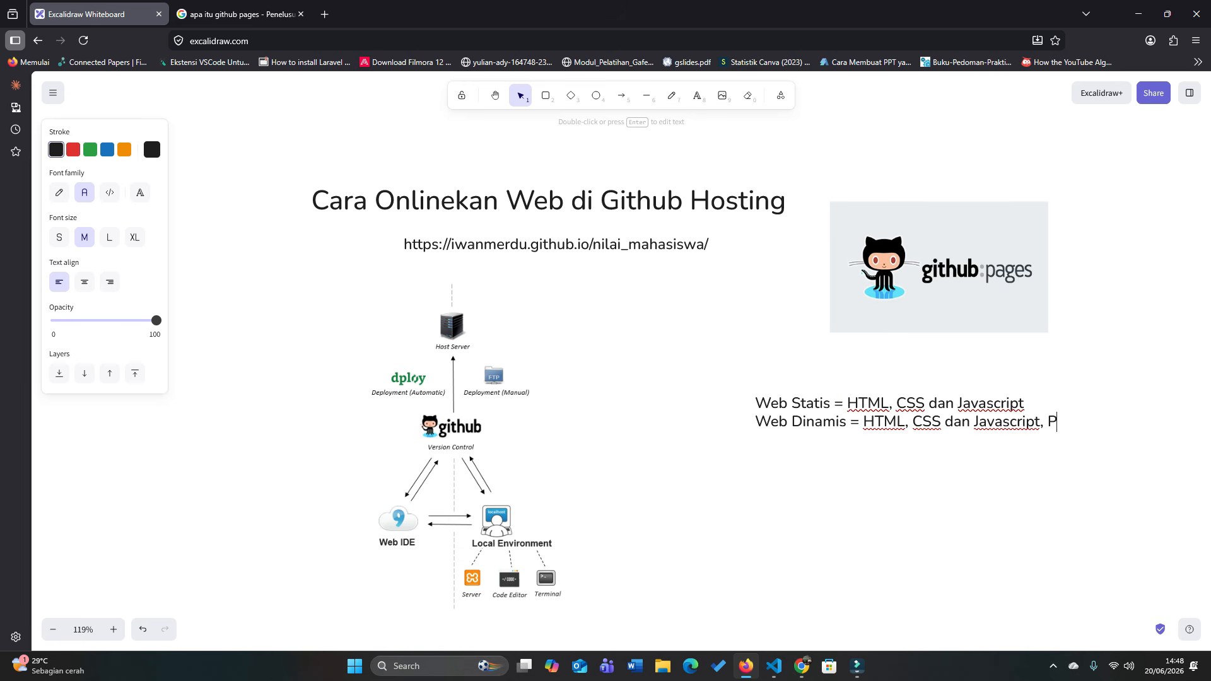
{"action": "type", "text": "HP dan MYSQL"}
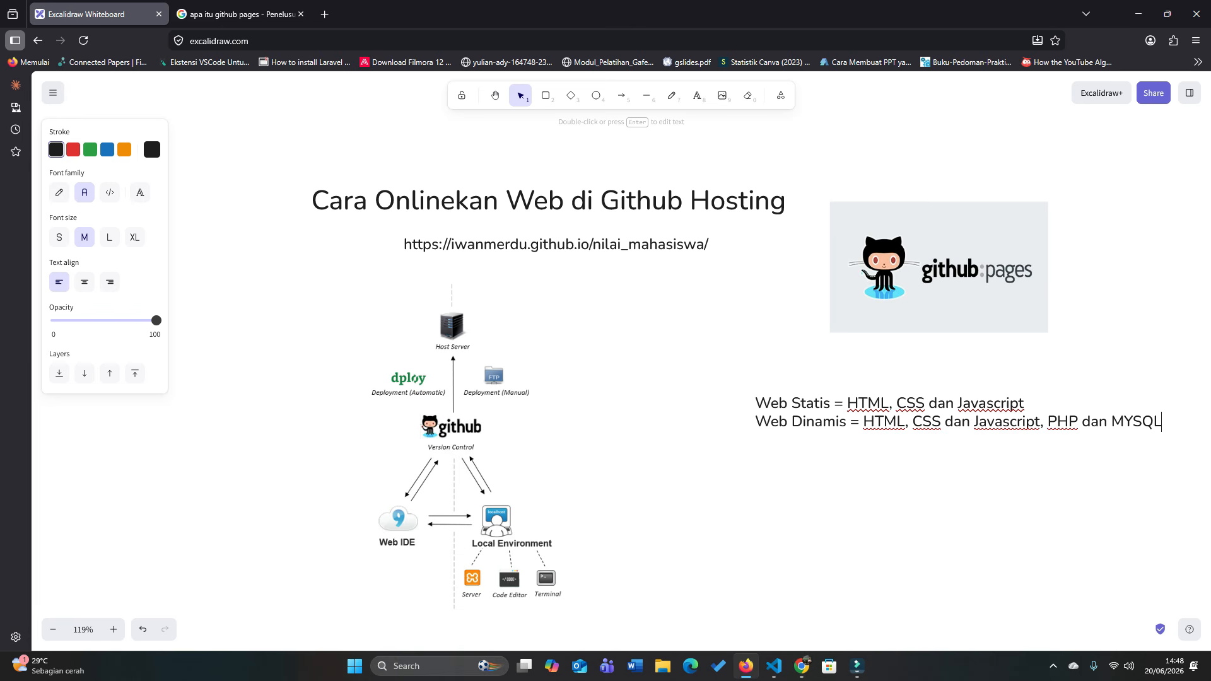
{"action": "left_click", "coordinate": [803, 422]}
Activate freehand drawing on the whiteboard and revisit the static website wording in the Google AI summary.
{"action": "left_click", "coordinate": [780, 96]}
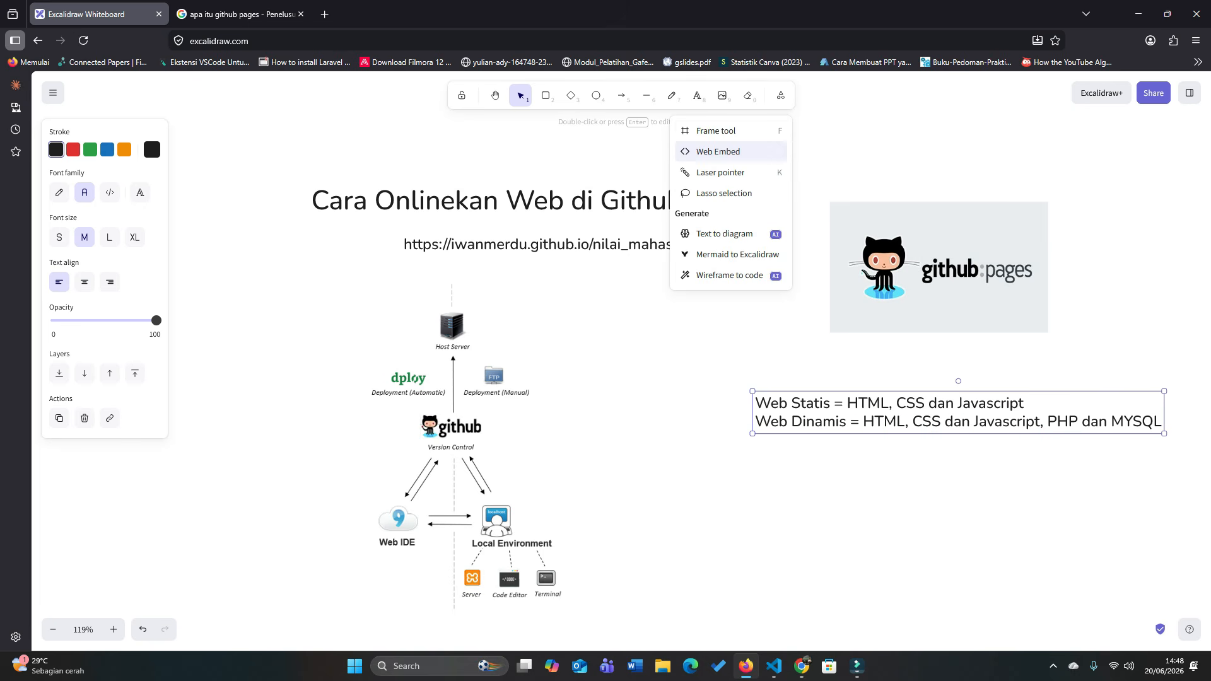
{"action": "left_click", "coordinate": [671, 95]}
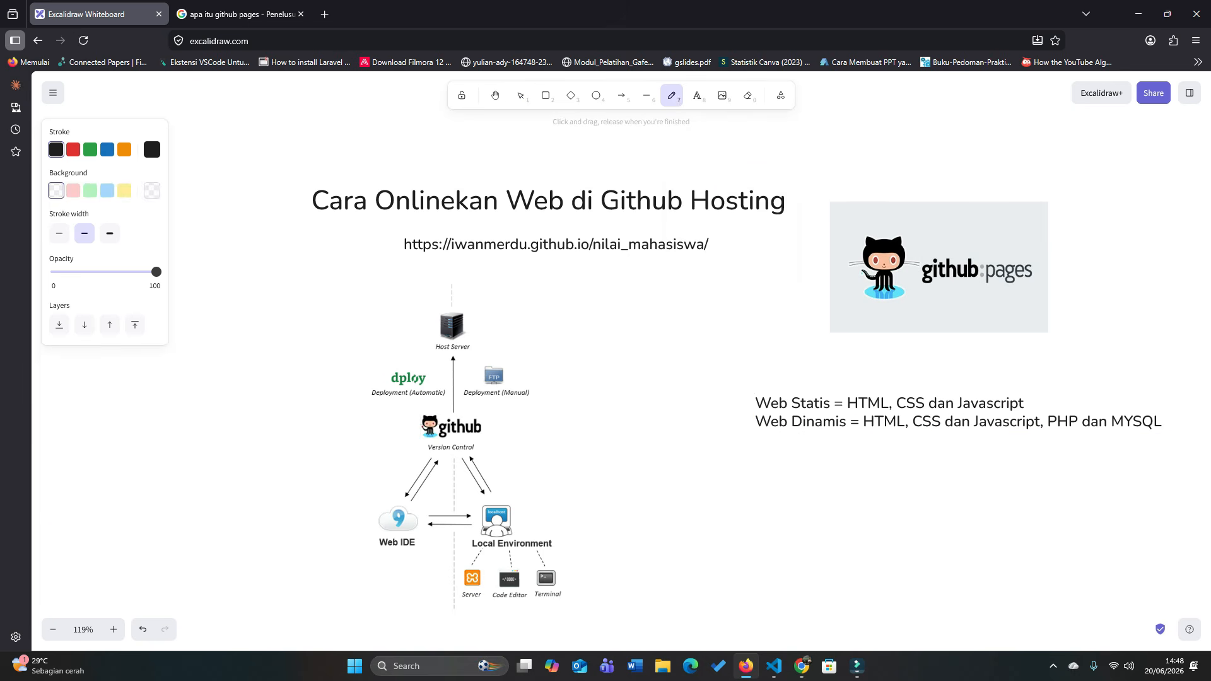
{"action": "left_click", "coordinate": [241, 13]}
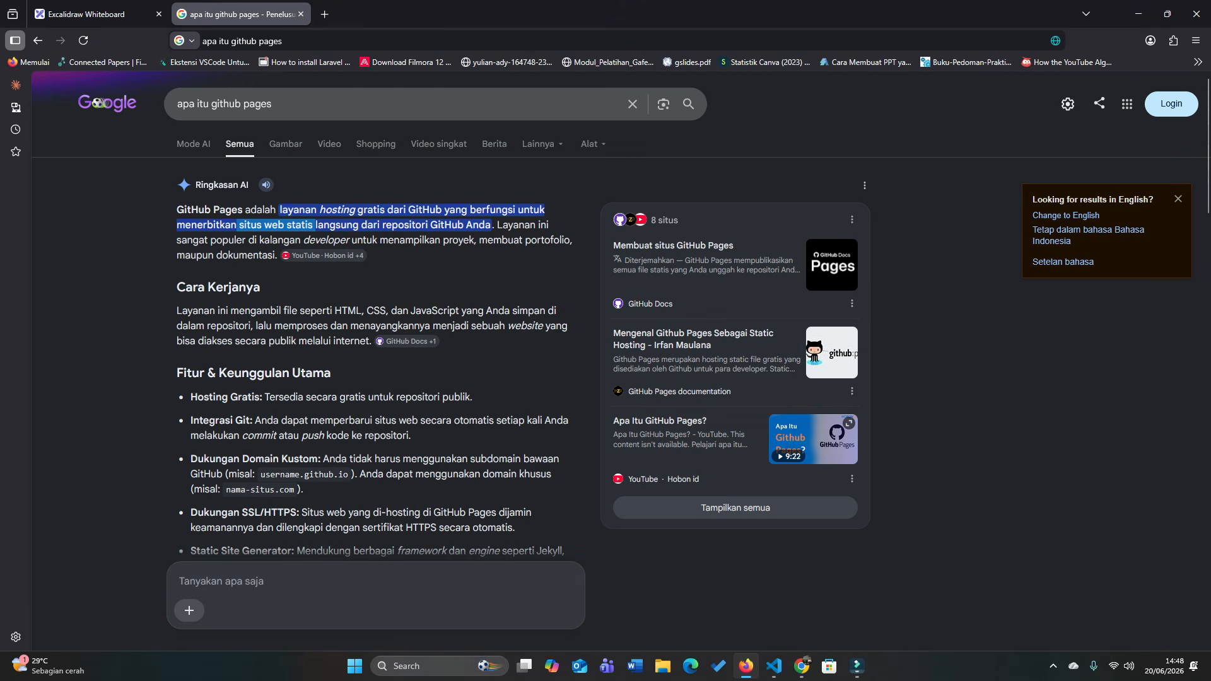
{"action": "left_click_drag", "start_coordinate": [265, 225], "coordinate": [312, 225]}
{"action": "mouse_move", "coordinate": [301, 240]}
{"action": "left_click", "coordinate": [95, 14]}
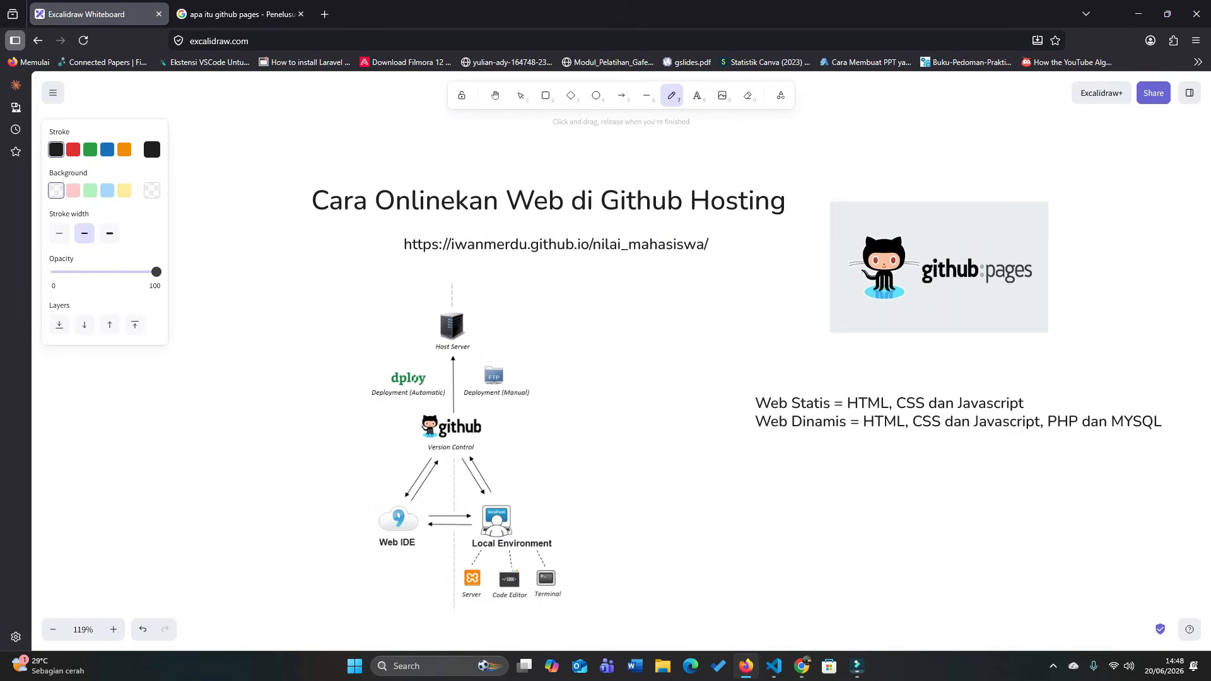
Draw three red freehand check strokes above HTML, CSS and Javascript in the Web Statis line.
{"action": "left_click_drag", "start_coordinate": [847, 411], "coordinate": [888, 411]}
{"action": "key", "text": "ctrl+z"}
{"action": "left_click", "coordinate": [73, 149]}
{"action": "left_click_drag", "start_coordinate": [851, 387], "coordinate": [899, 367]}
{"action": "mouse_move", "coordinate": [901, 386]}
{"action": "left_mouse_down"}
{"action": "mouse_move", "coordinate": [962, 362]}
{"action": "mouse_move", "coordinate": [1040, 371]}
{"action": "left_mouse_up"}
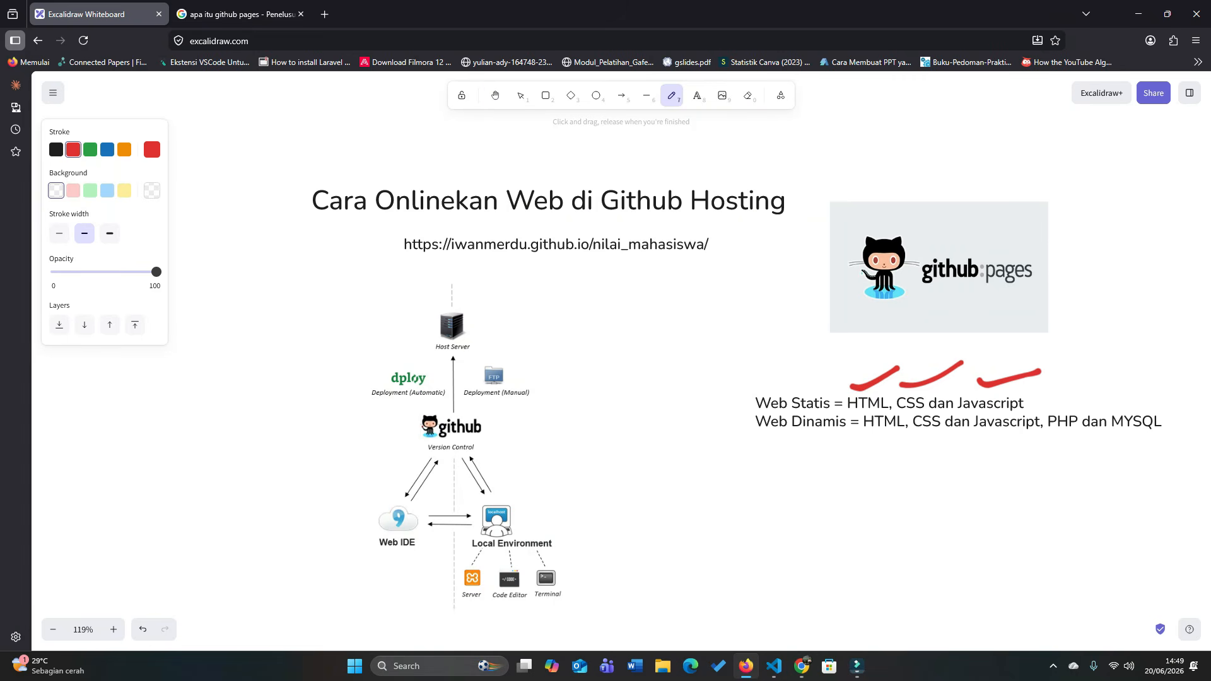
Switch to Chrome and open the account's full repository list from the nilai_mahasiswa repository on GitHub.
{"action": "key", "text": "h"}
{"action": "left_click_drag", "start_coordinate": [631, 378], "coordinate": [643, 347]}
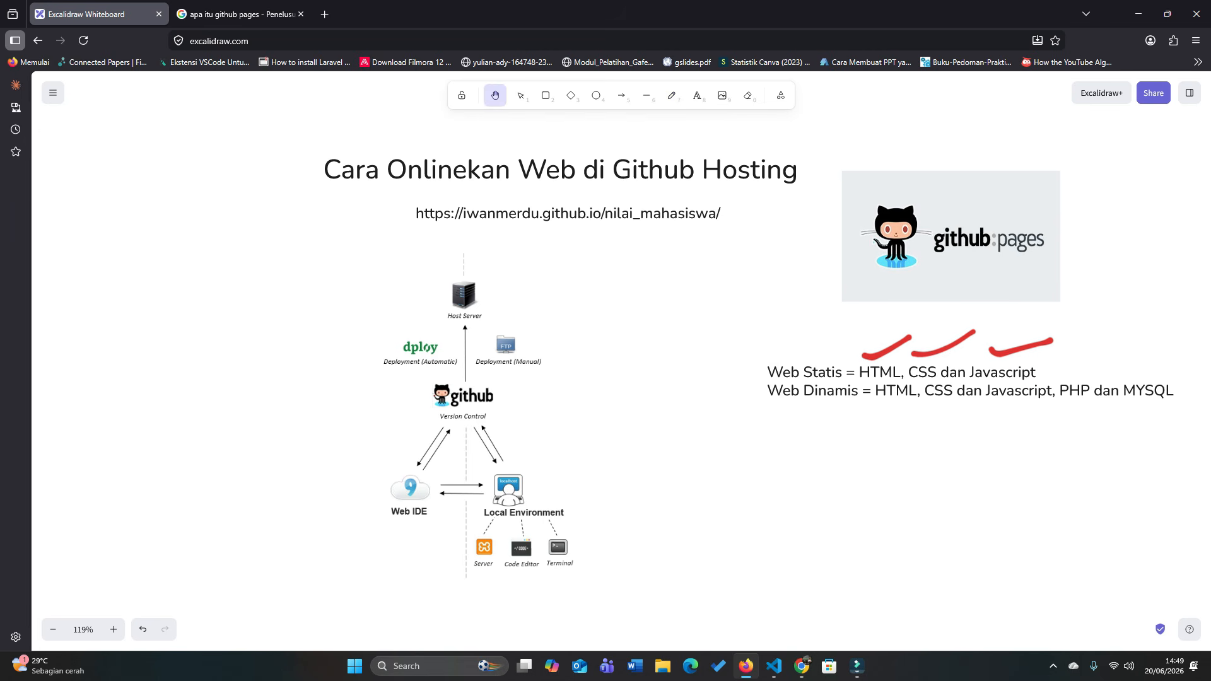
{"action": "left_click", "coordinate": [802, 666]}
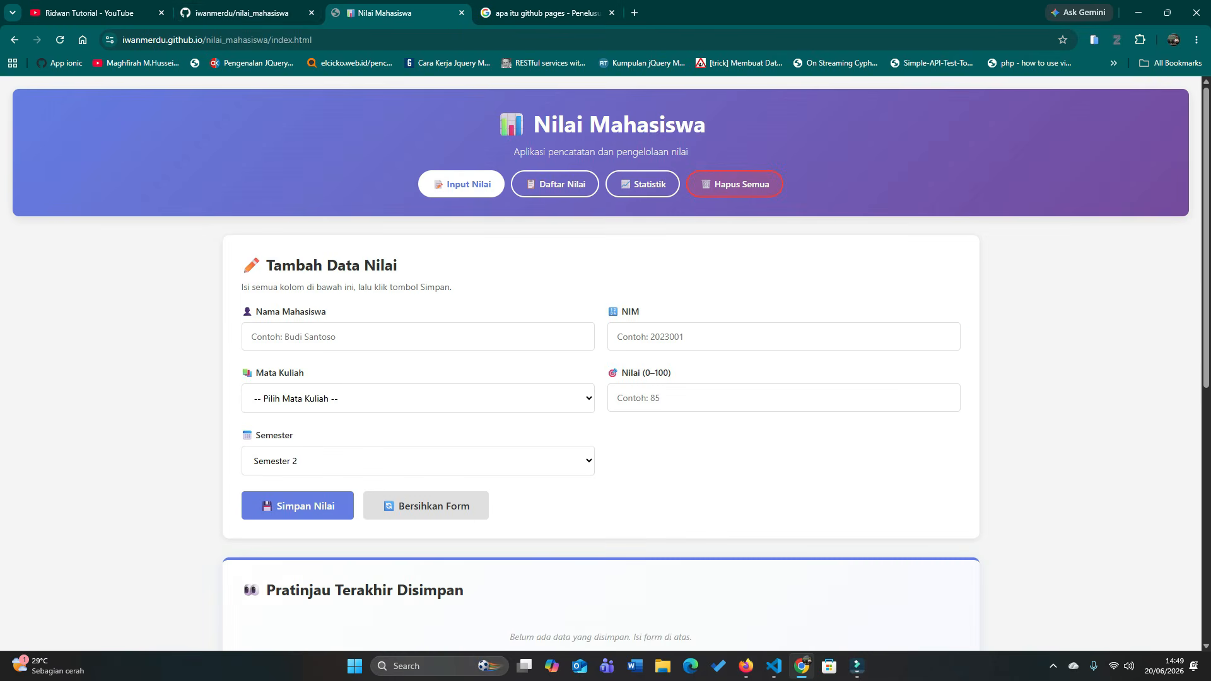
{"action": "left_click", "coordinate": [243, 13]}
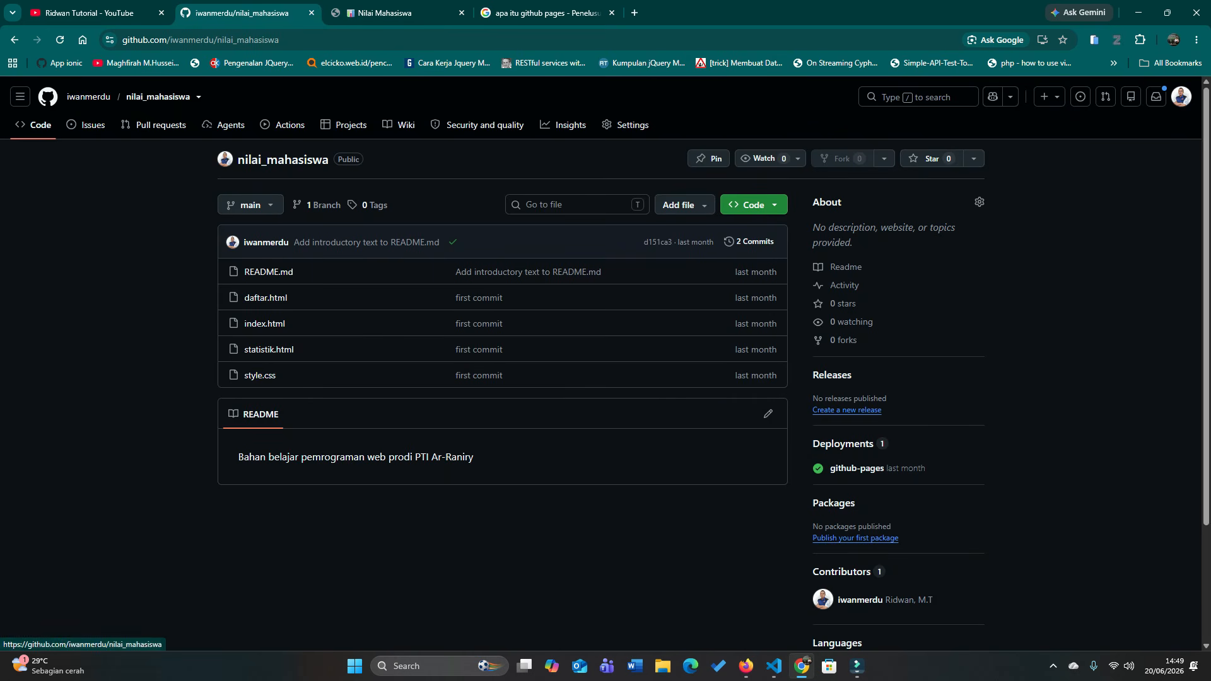
{"action": "left_click", "coordinate": [89, 96]}
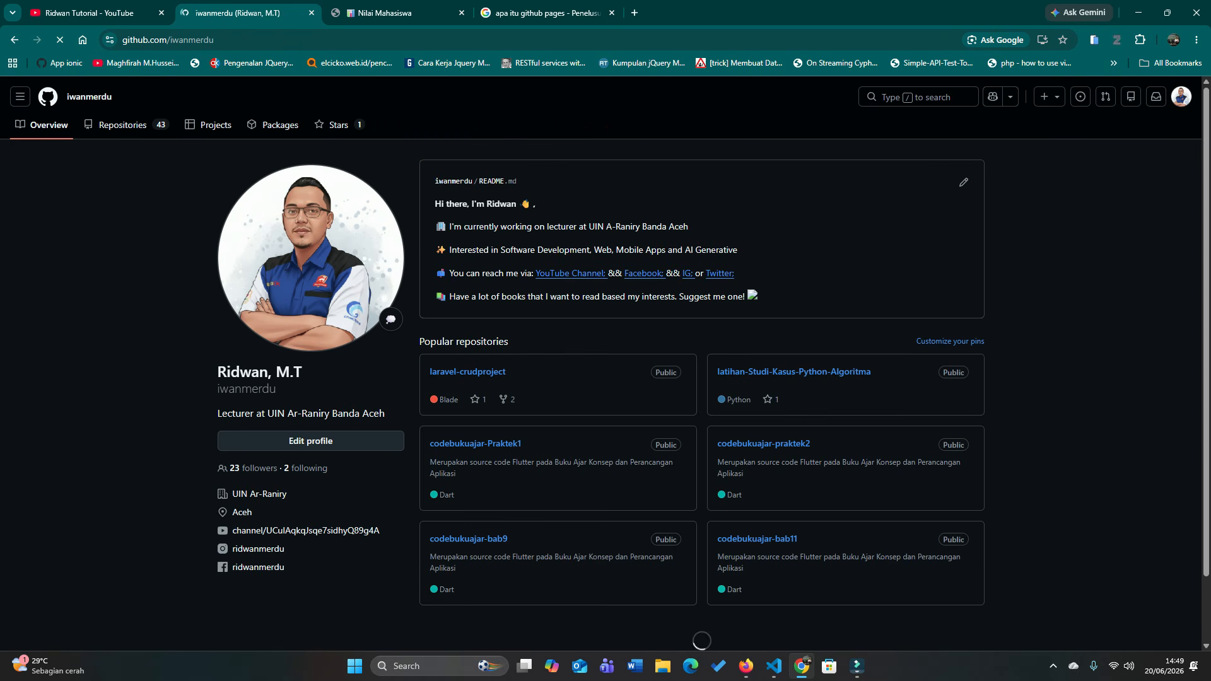
{"action": "left_click", "coordinate": [124, 125]}
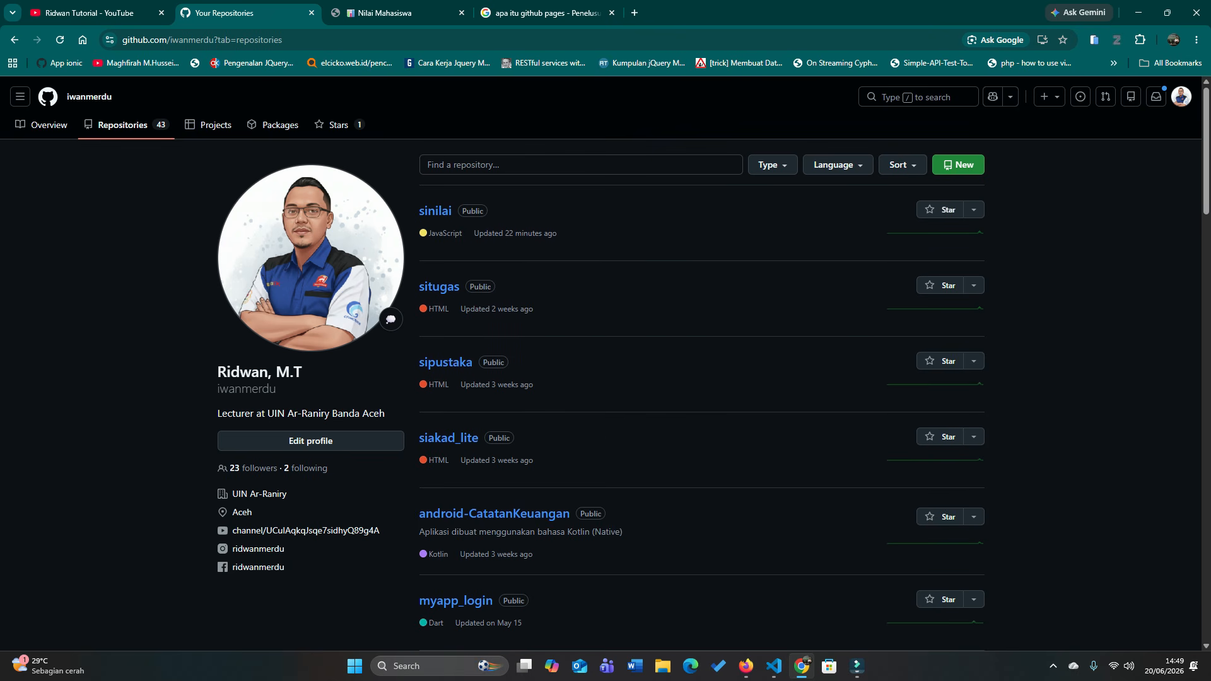
Switch to VS Code and examine the SINILAI project's index.html from its beginning, and return to Chrome.
{"action": "left_click", "coordinate": [773, 665]}
{"action": "left_click", "coordinate": [732, 380]}
{"action": "scroll", "coordinate": [732, 380], "scroll_direction": "up", "scroll_amount": 12}
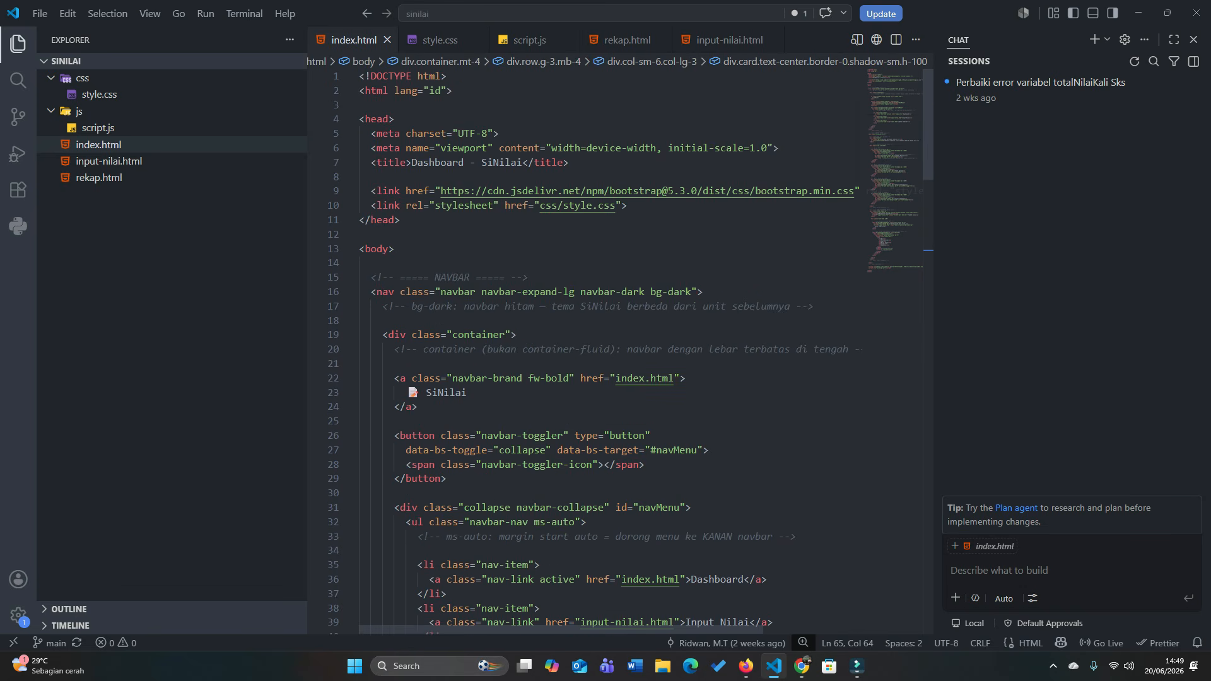
{"action": "left_click", "coordinate": [802, 665]}
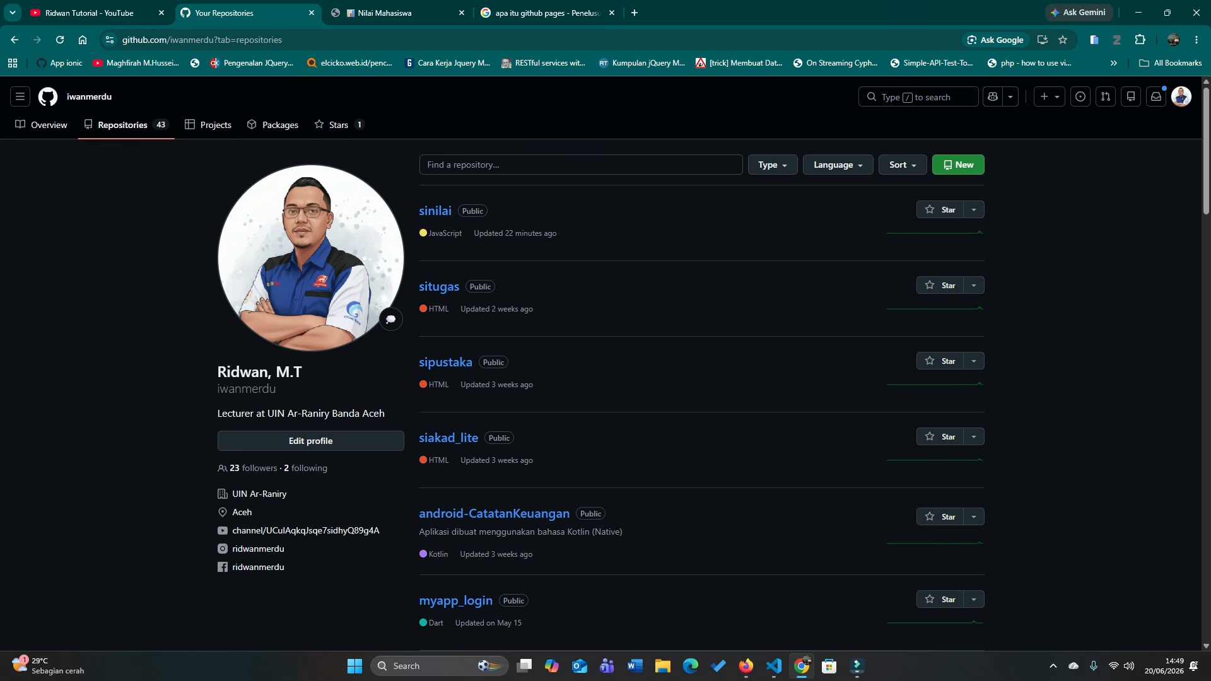
Return to the Excalidraw whiteboard in Firefox and circle the Local Environment group of the diagram with a red freehand stroke.
{"action": "left_click", "coordinate": [747, 666]}
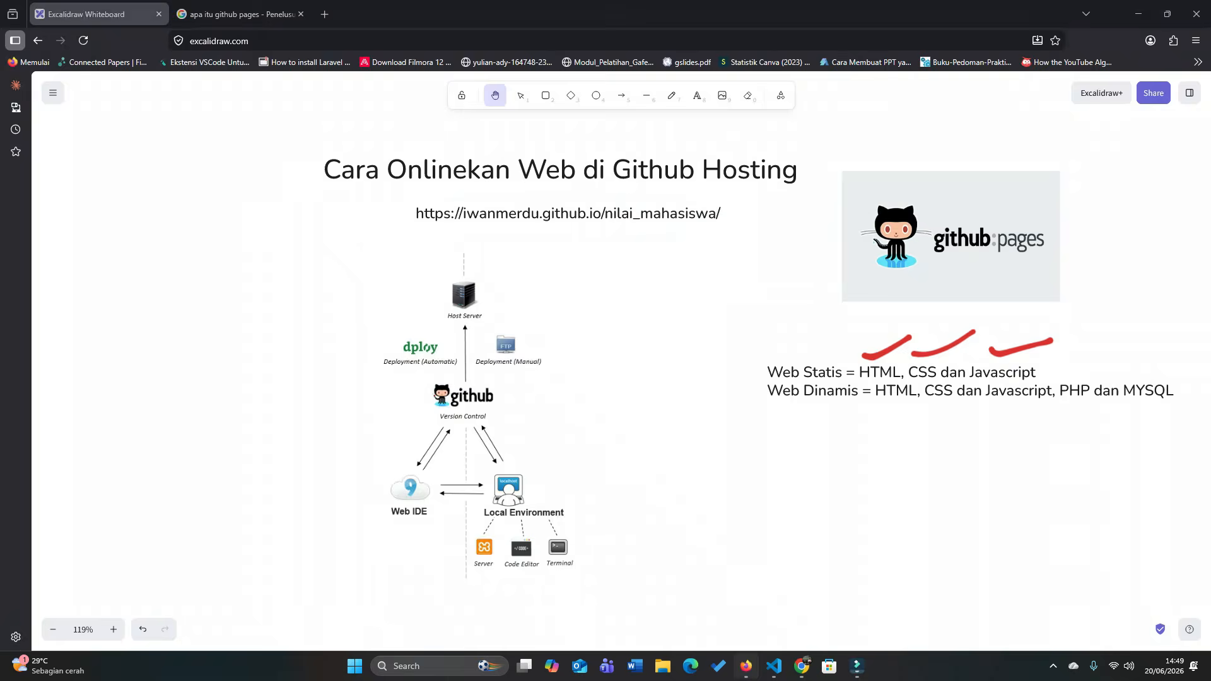
{"action": "scroll", "coordinate": [596, 320], "scroll_direction": "up", "scroll_amount": 4}
{"action": "left_click_drag", "start_coordinate": [596, 319], "coordinate": [536, 208]}
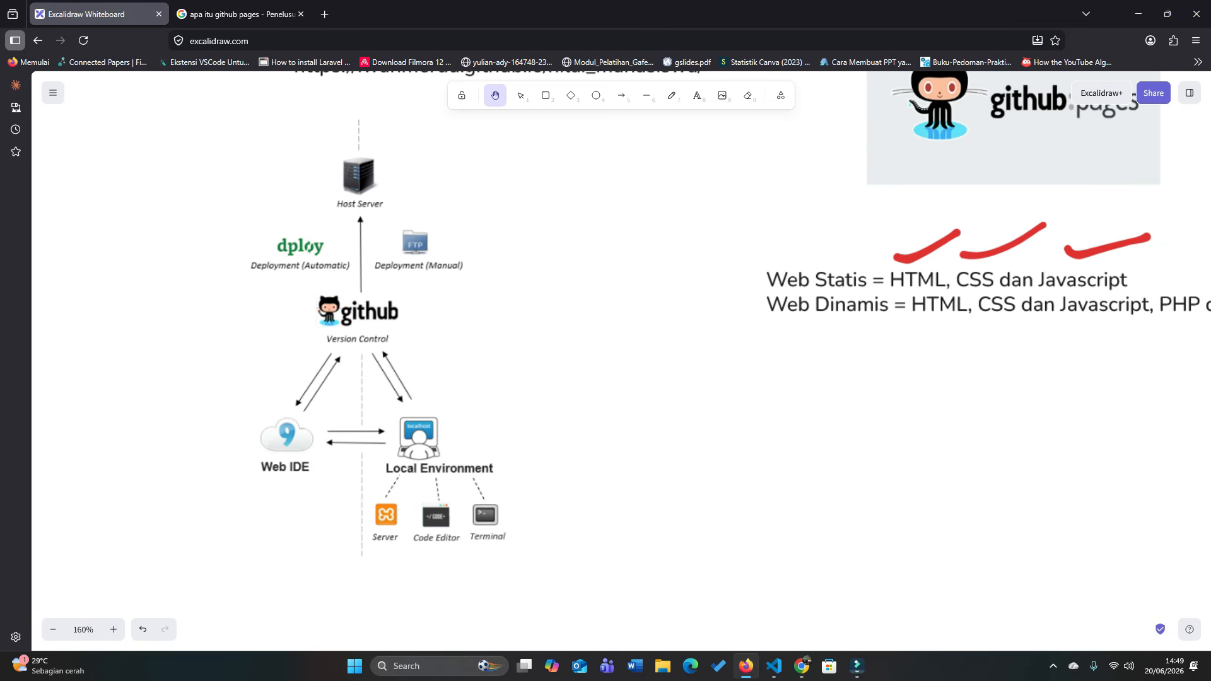
{"action": "left_click", "coordinate": [672, 95]}
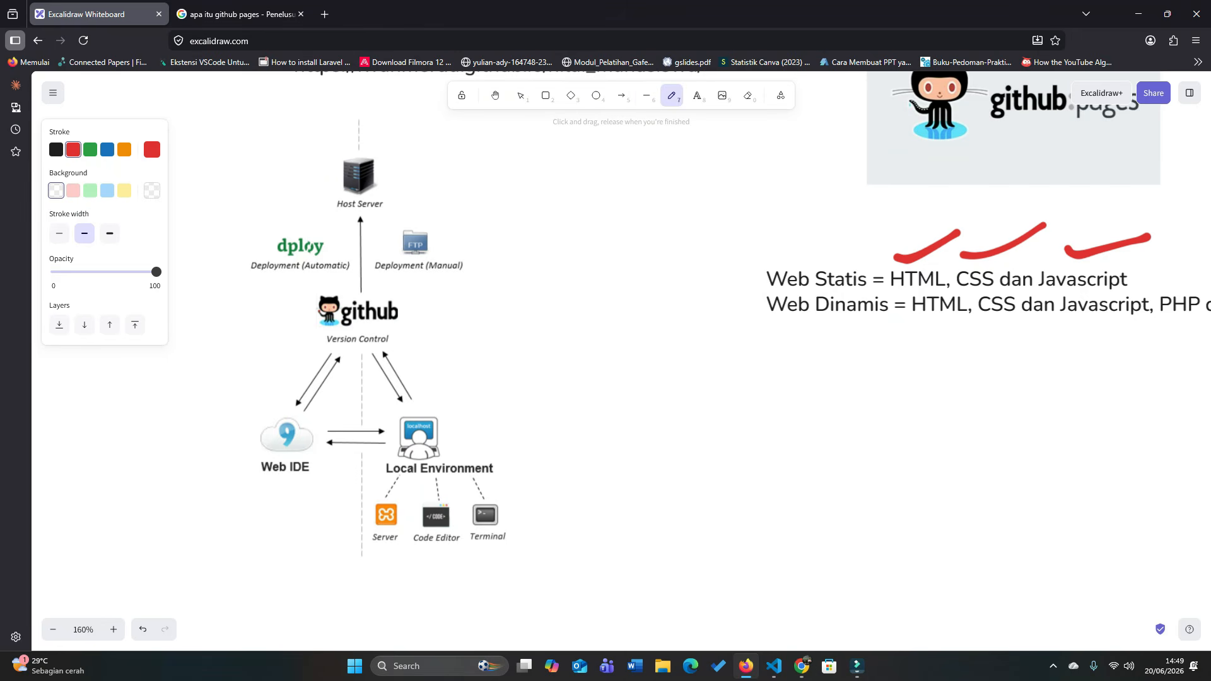
{"action": "mouse_move", "coordinate": [403, 407]}
{"action": "left_mouse_down"}
{"action": "mouse_move", "coordinate": [556, 476]}
{"action": "mouse_move", "coordinate": [343, 499]}
{"action": "mouse_move", "coordinate": [420, 405]}
{"action": "left_mouse_up"}
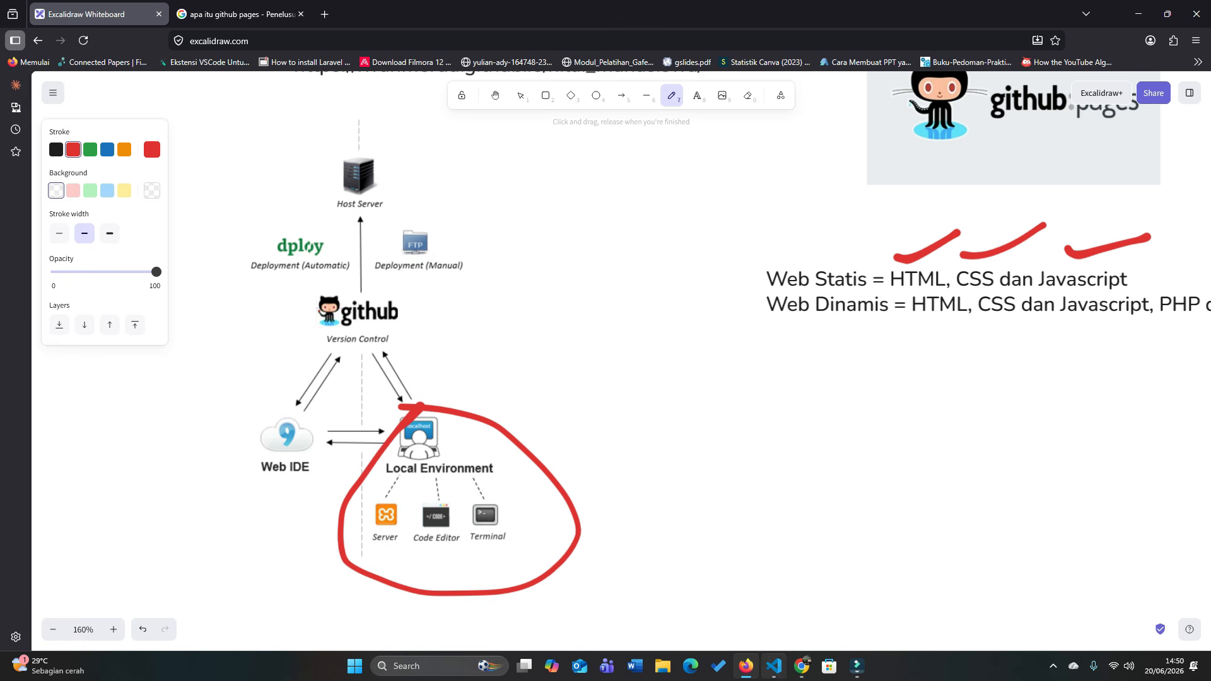
Draw red freehand arrows from Local Environment up to github and from github up to Host Server.
{"action": "left_click", "coordinate": [774, 666]}
{"action": "left_click", "coordinate": [746, 665]}
{"action": "mouse_move", "coordinate": [421, 413]}
{"action": "left_mouse_down"}
{"action": "mouse_move", "coordinate": [483, 388]}
{"action": "mouse_move", "coordinate": [427, 307]}
{"action": "mouse_move", "coordinate": [408, 326]}
{"action": "mouse_move", "coordinate": [446, 333]}
{"action": "left_mouse_up"}
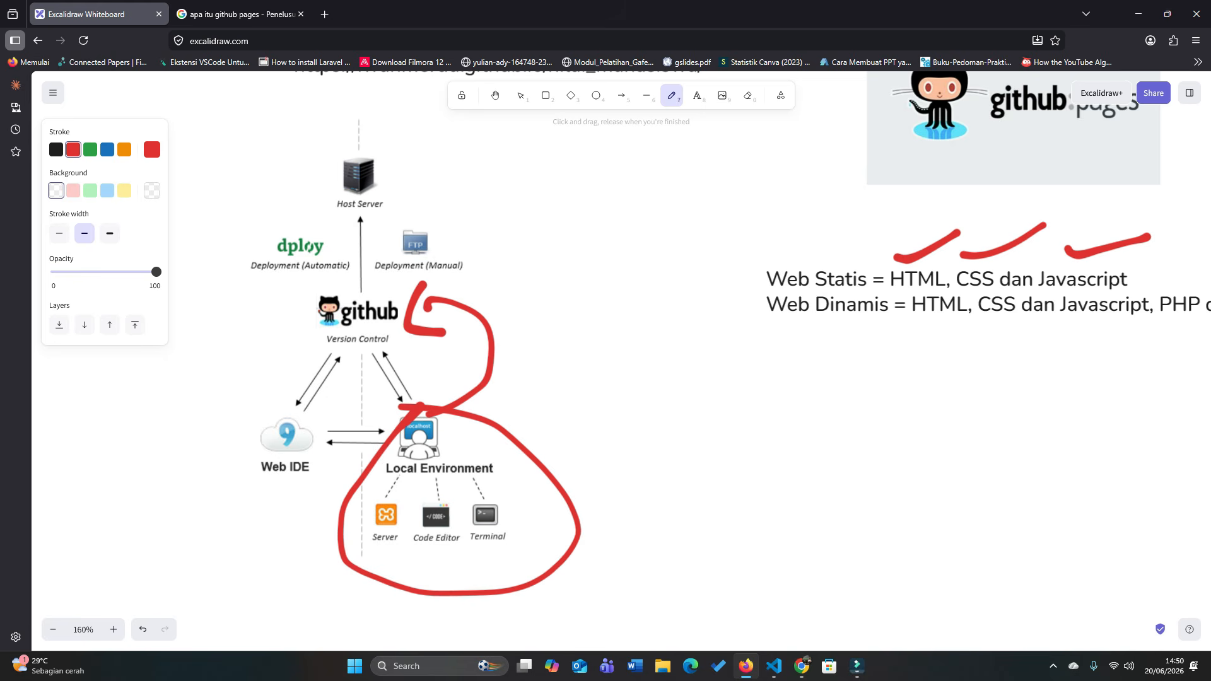
{"action": "scroll", "coordinate": [621, 359], "scroll_direction": "up", "scroll_amount": 1}
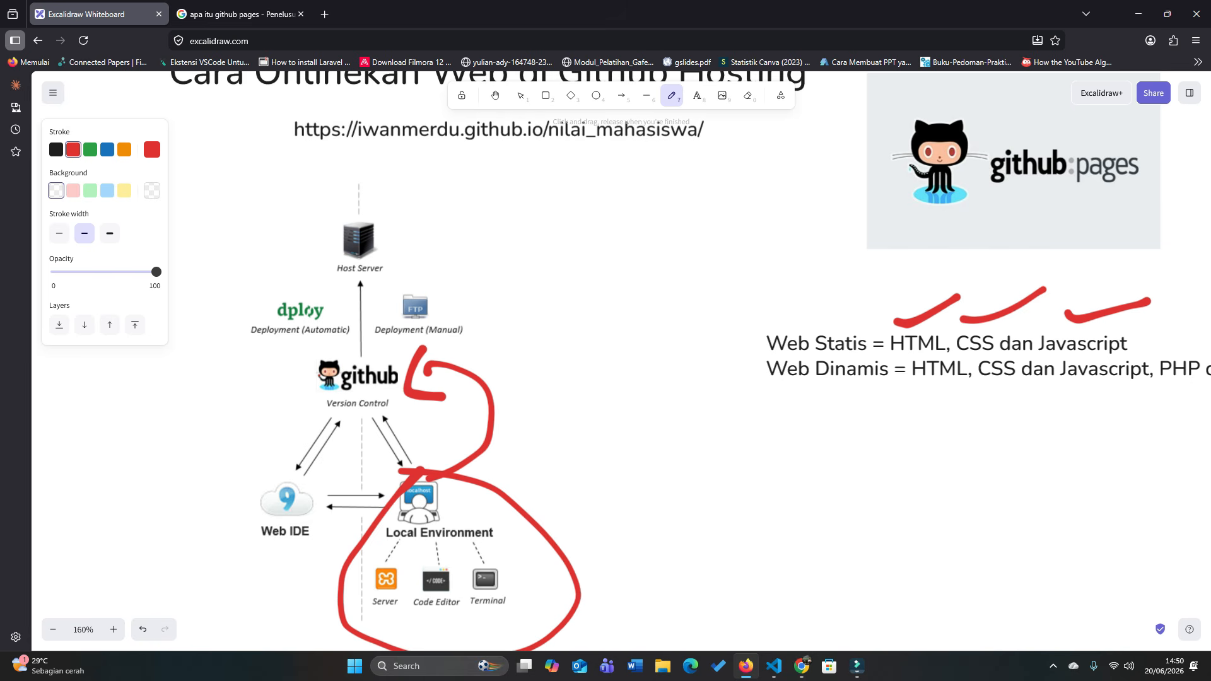
{"action": "scroll", "coordinate": [622, 359], "scroll_direction": "down", "scroll_amount": 1}
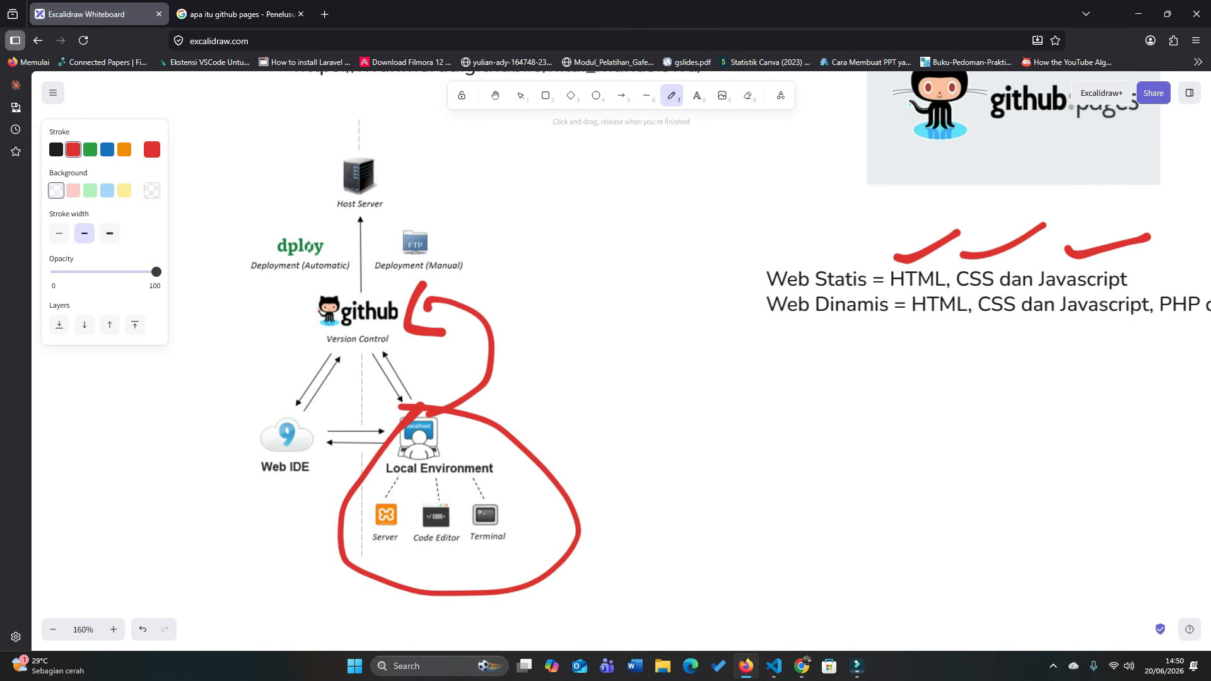
{"action": "mouse_move", "coordinate": [429, 291]}
{"action": "left_mouse_down"}
{"action": "mouse_move", "coordinate": [364, 189]}
{"action": "mouse_move", "coordinate": [395, 194]}
{"action": "left_mouse_up"}
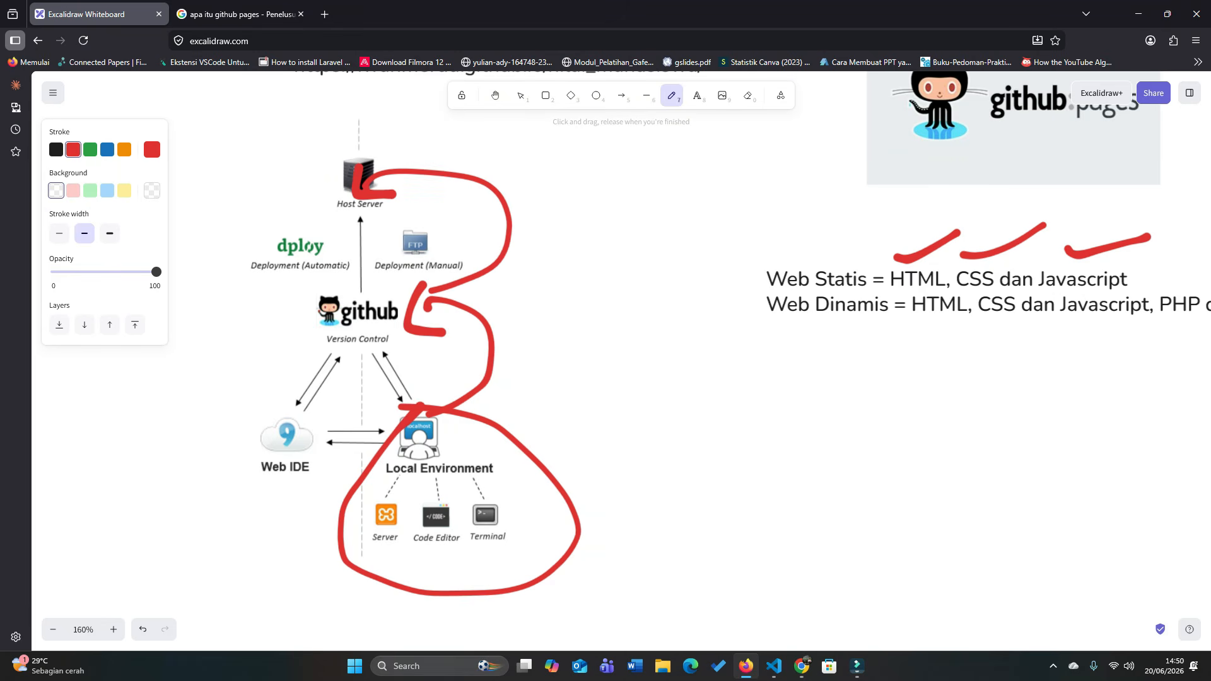
Draw a red freehand arrow from Host Server to the github:pages image and circle the github:pages wordmark.
{"action": "scroll", "coordinate": [605, 359], "scroll_direction": "up", "scroll_amount": 1}
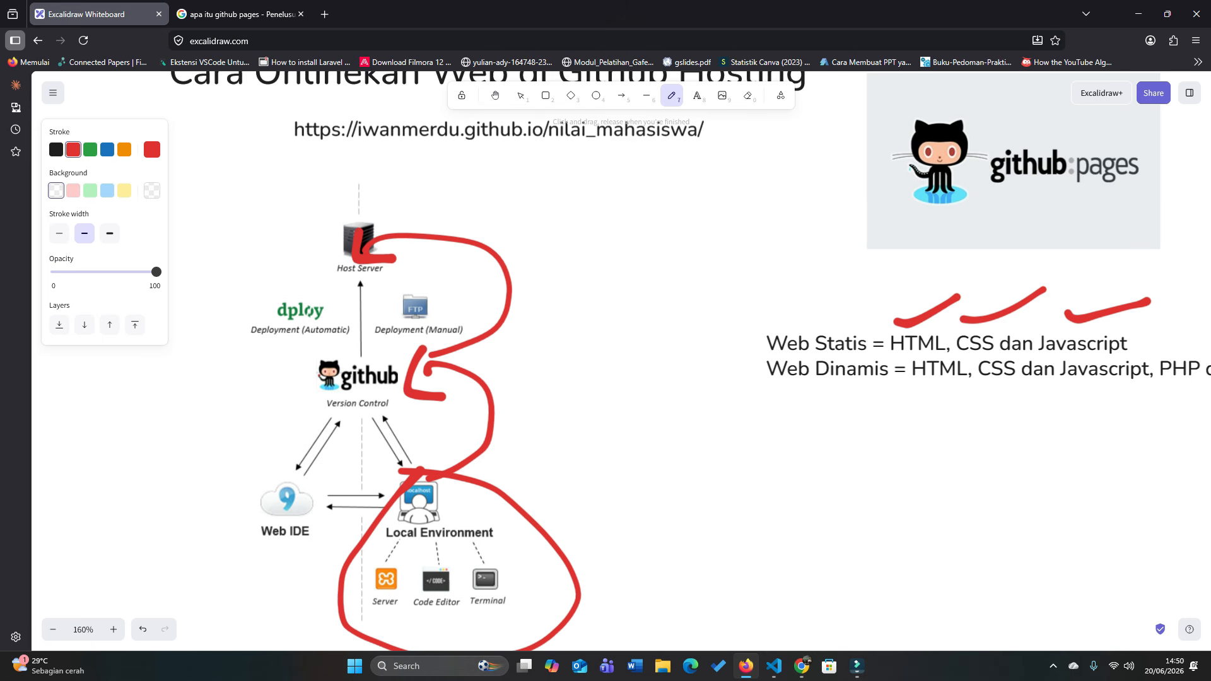
{"action": "scroll", "coordinate": [605, 360], "scroll_direction": "up", "scroll_amount": 2}
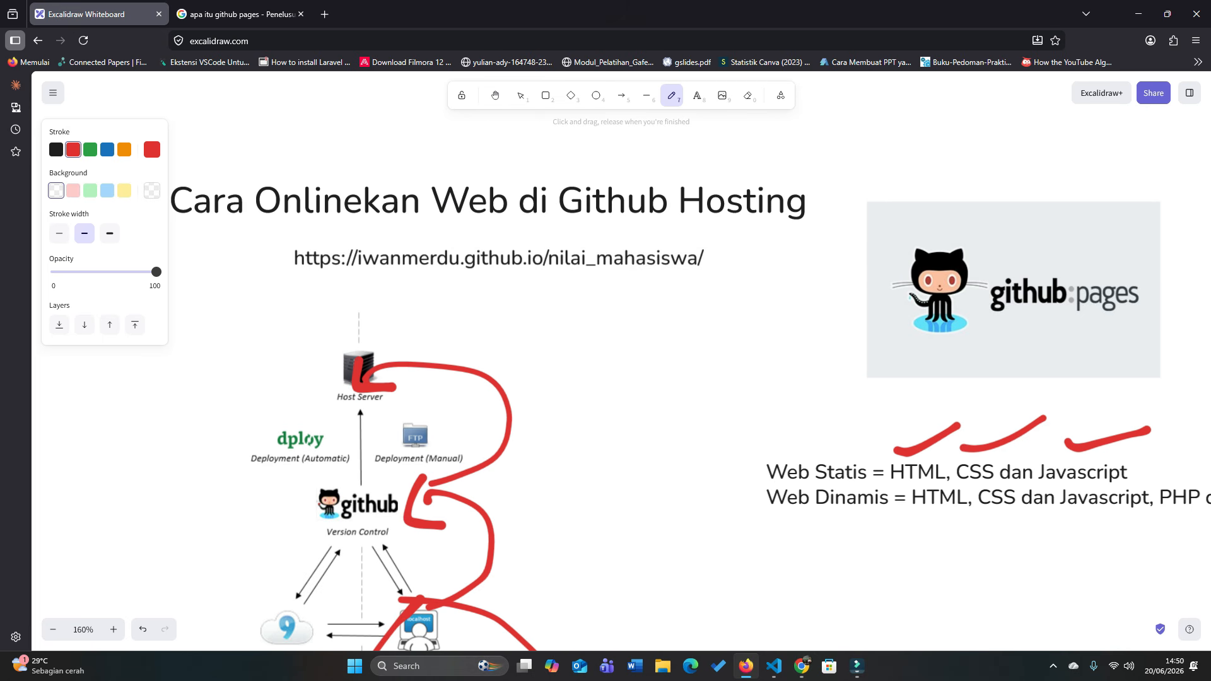
{"action": "mouse_move", "coordinate": [441, 361]}
{"action": "left_mouse_down"}
{"action": "mouse_move", "coordinate": [885, 311]}
{"action": "mouse_move", "coordinate": [855, 347]}
{"action": "left_mouse_up"}
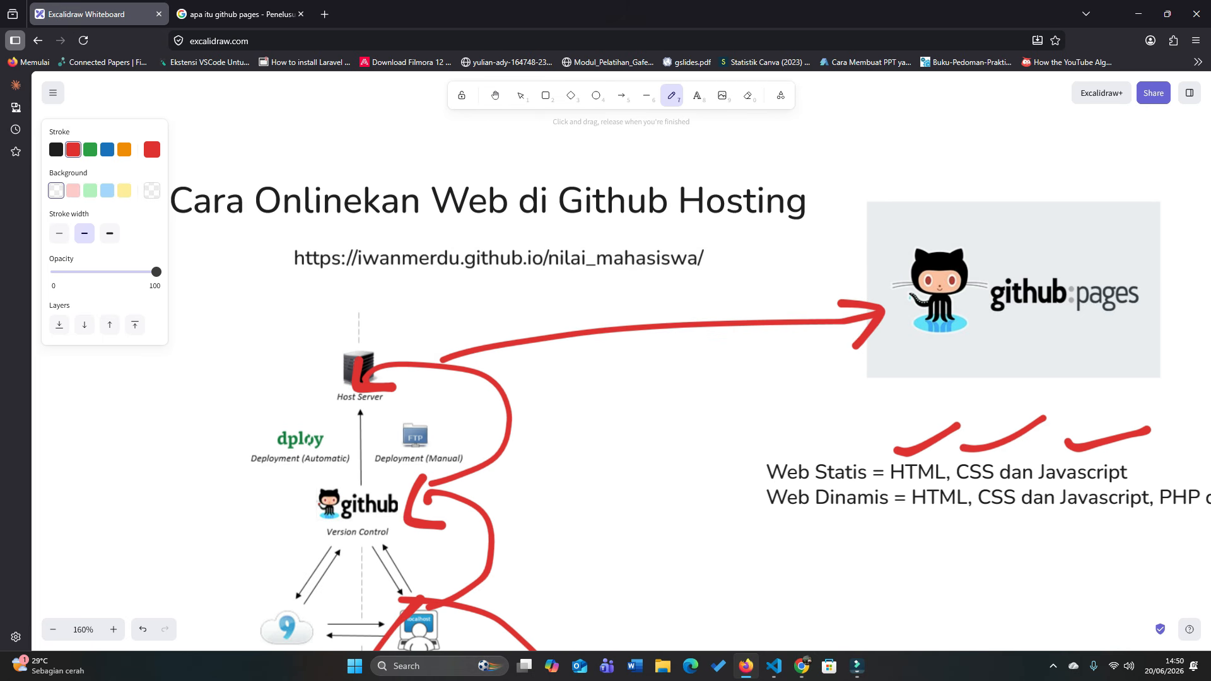
{"action": "scroll", "coordinate": [605, 359], "scroll_direction": "down", "scroll_amount": 2}
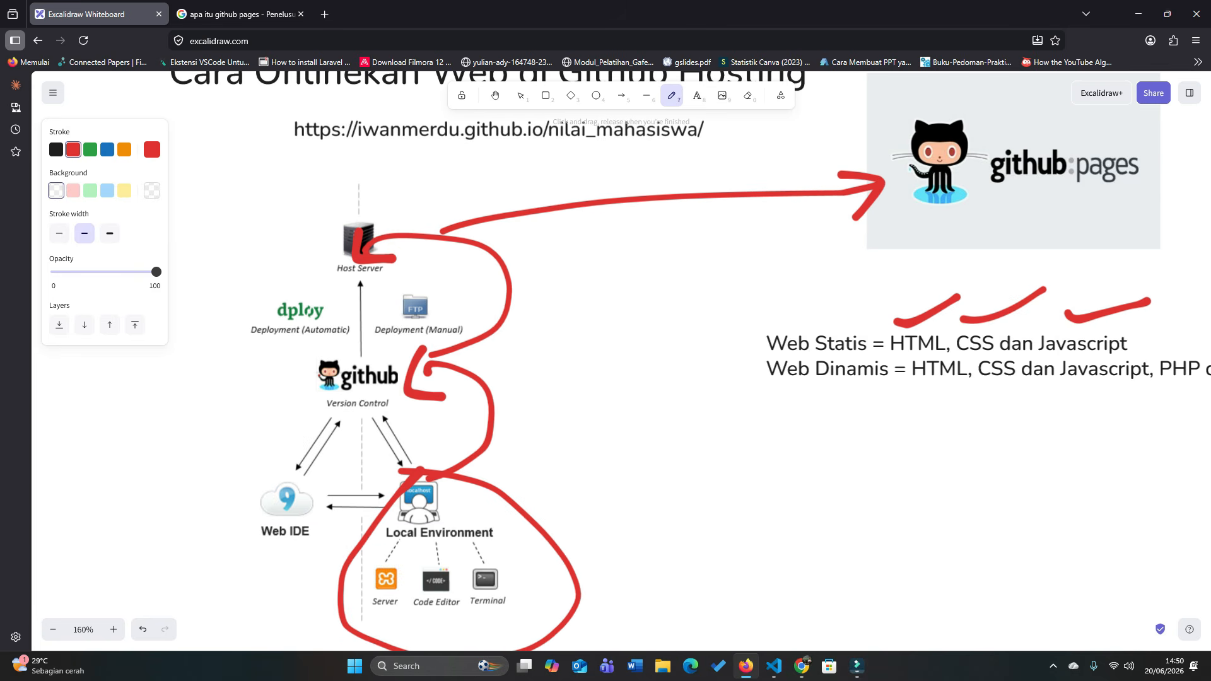
{"action": "scroll", "coordinate": [605, 360], "scroll_direction": "up", "scroll_amount": 1}
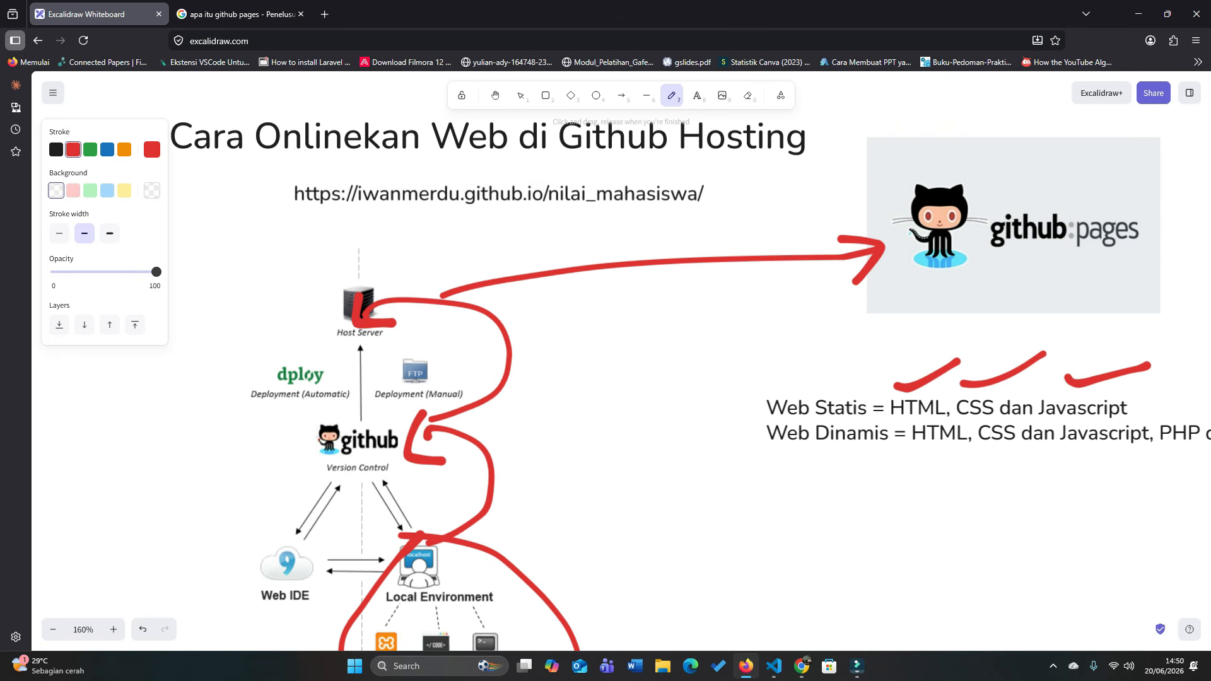
{"action": "mouse_move", "coordinate": [981, 202]}
{"action": "left_mouse_down"}
{"action": "mouse_move", "coordinate": [1161, 265]}
{"action": "mouse_move", "coordinate": [1010, 174]}
{"action": "mouse_move", "coordinate": [1019, 184]}
{"action": "left_mouse_up"}
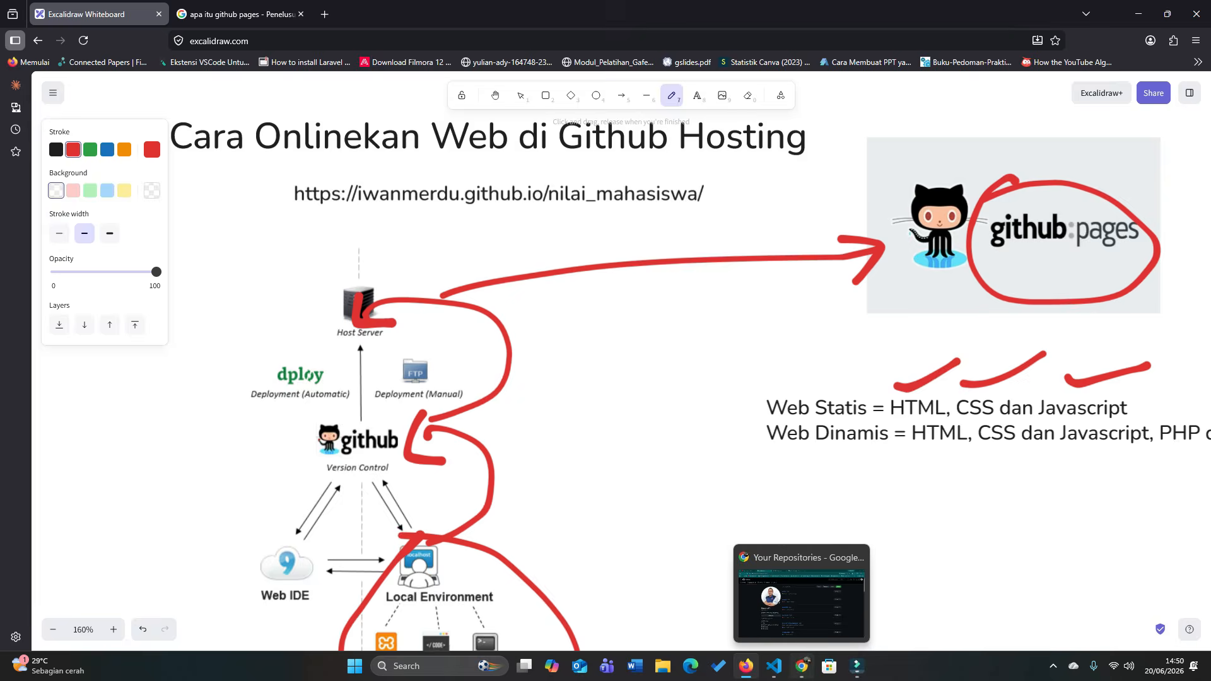
Switch to Chrome, open the sinilai repository from the repository list and look over its README text.
{"action": "left_click", "coordinate": [802, 666]}
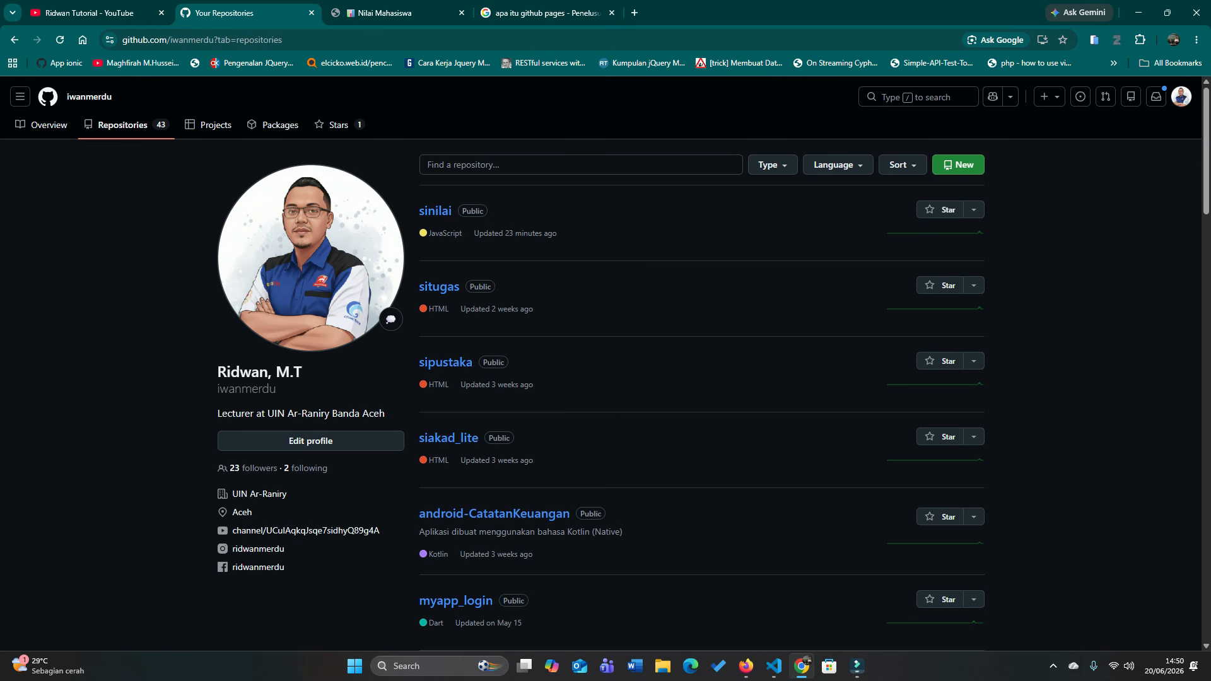
{"action": "left_click", "coordinate": [435, 211]}
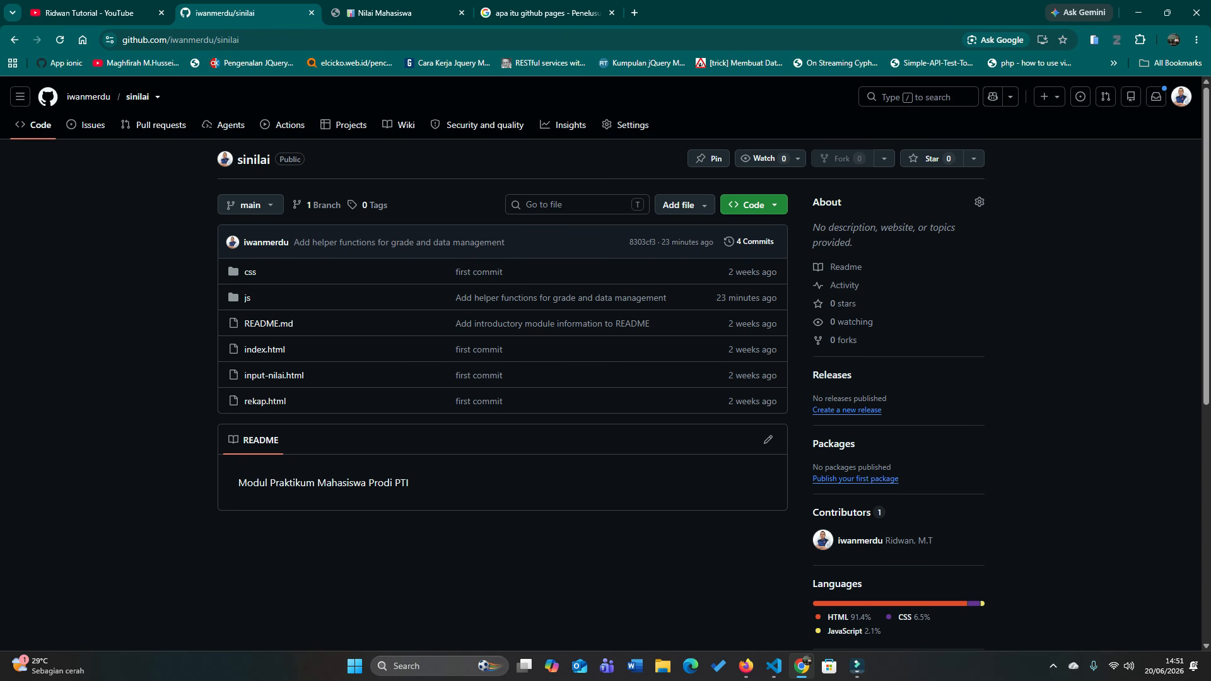
{"action": "left_click_drag", "start_coordinate": [270, 483], "coordinate": [366, 482]}
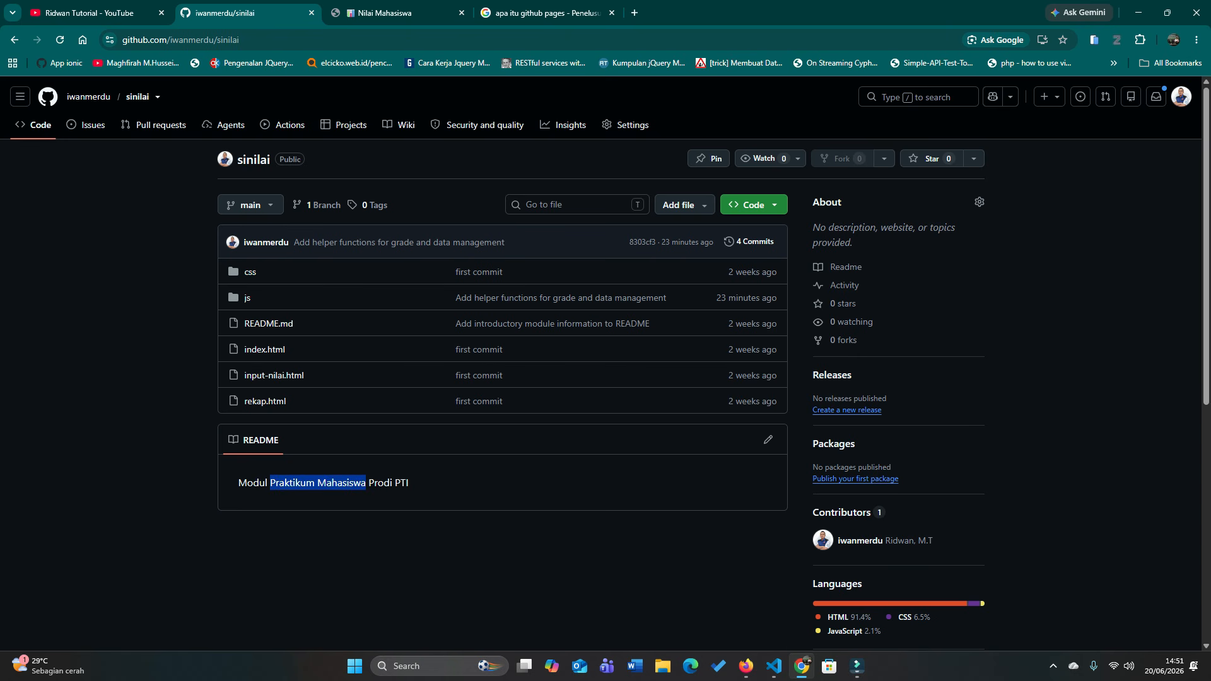
{"action": "left_click", "coordinate": [372, 484]}
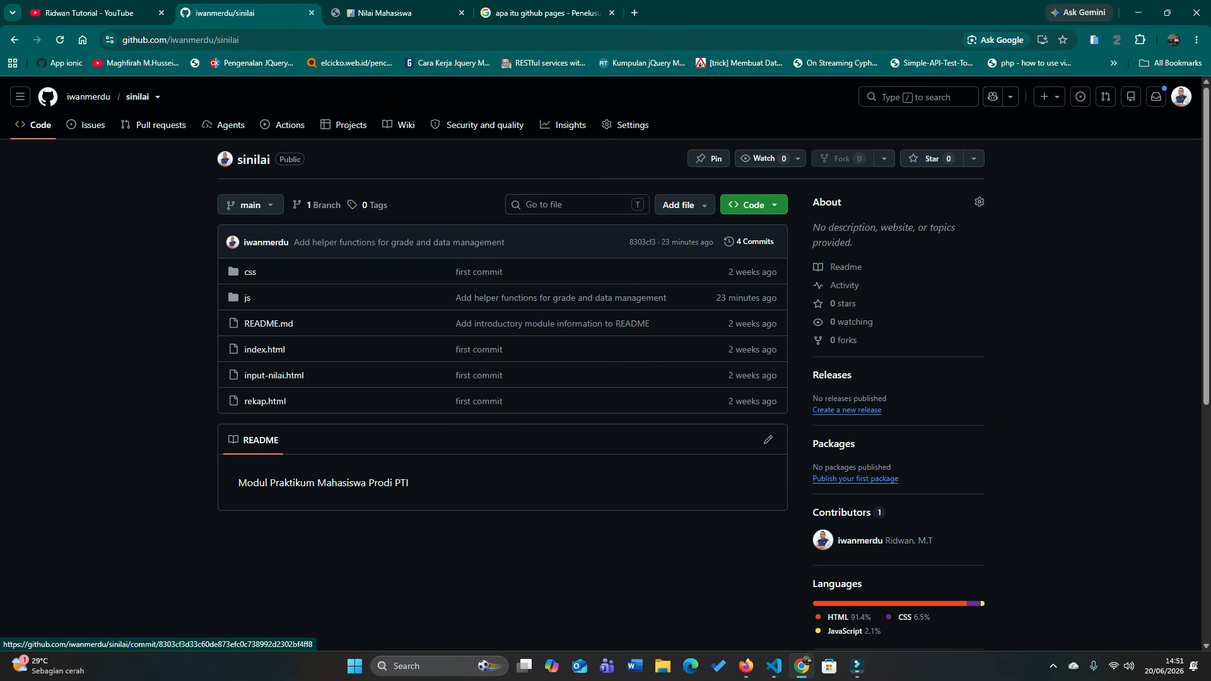
Close the published Nilai Mahasiswa site and open the GitHub Pages settings of the sinilai repository.
{"action": "left_click", "coordinate": [383, 13]}
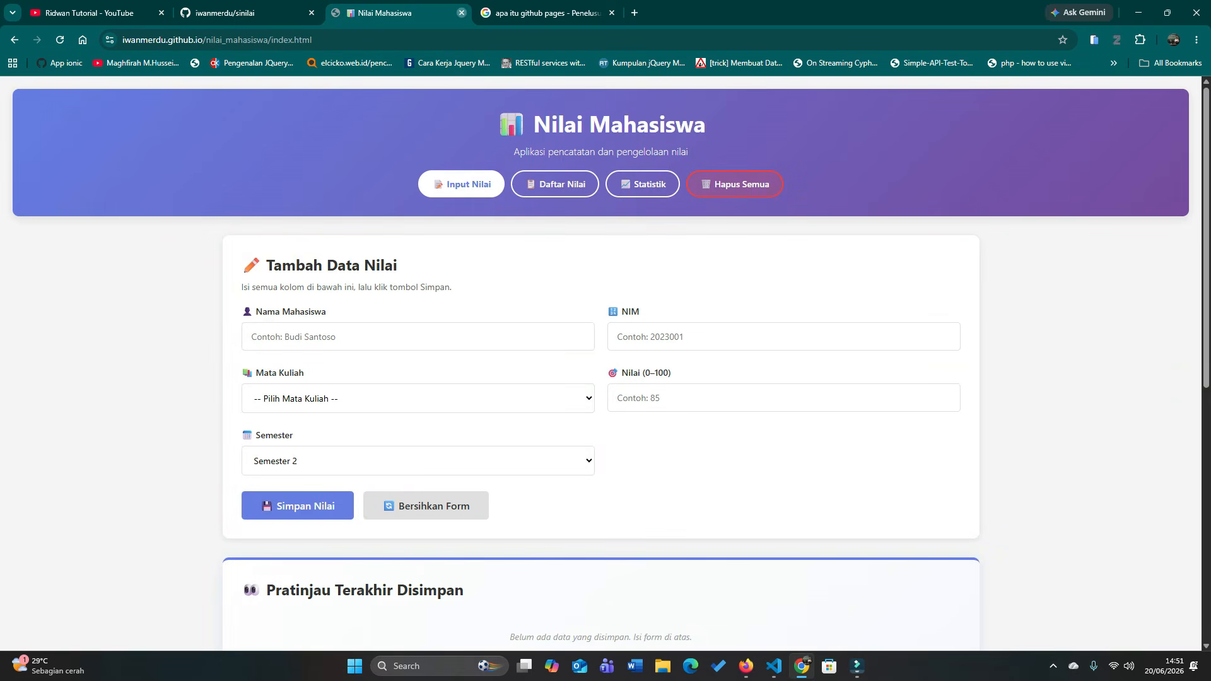
{"action": "left_click", "coordinate": [462, 12]}
{"action": "left_click", "coordinate": [258, 13]}
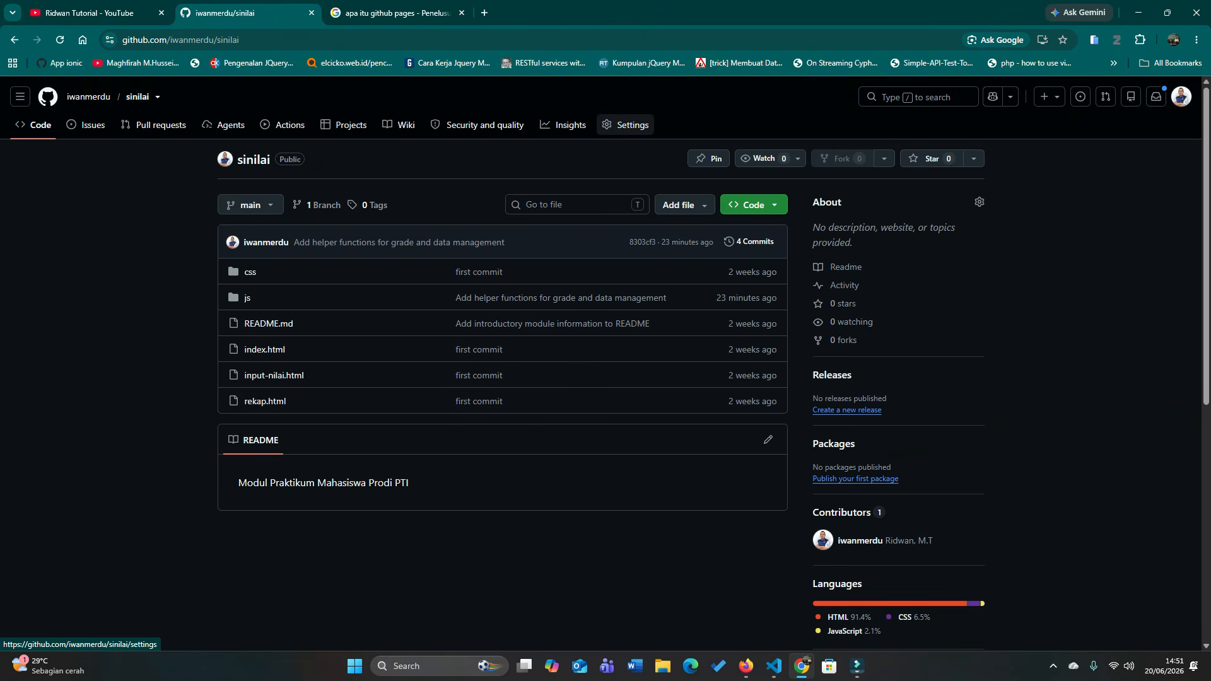
{"action": "left_click", "coordinate": [624, 125]}
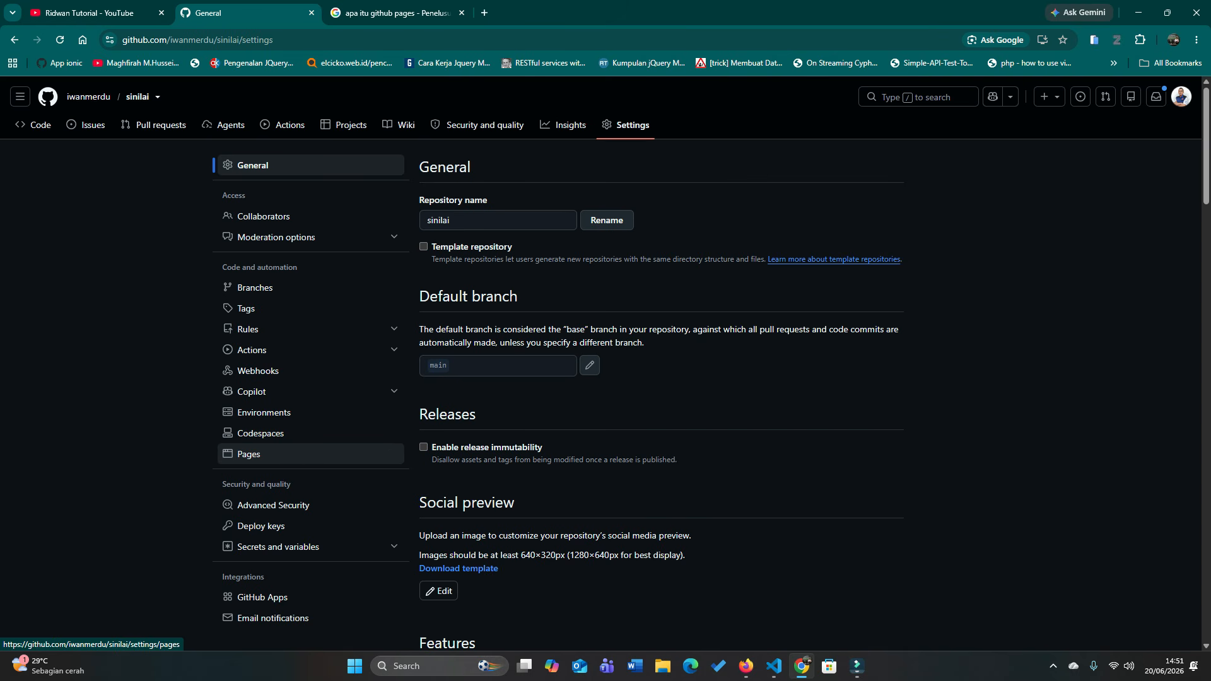
{"action": "left_click", "coordinate": [249, 455]}
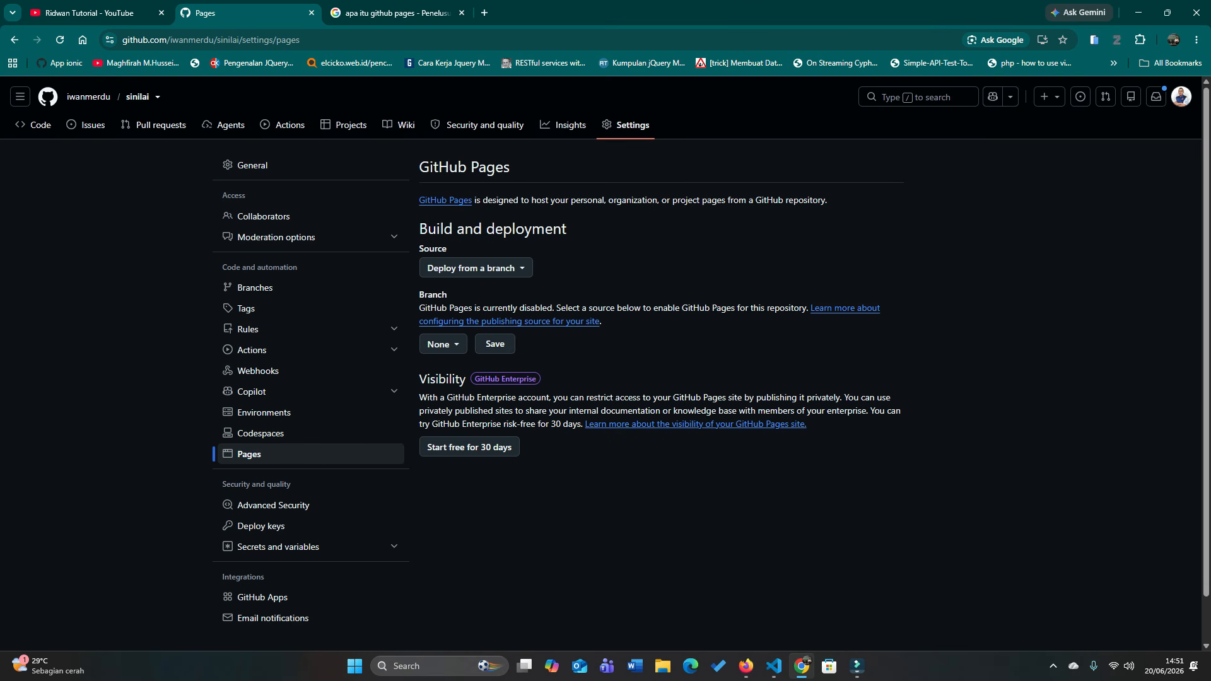
Examine the GitHub Pages heading, the Build and deployment section and the available deployment Source options.
{"action": "left_click_drag", "start_coordinate": [419, 167], "coordinate": [509, 167]}
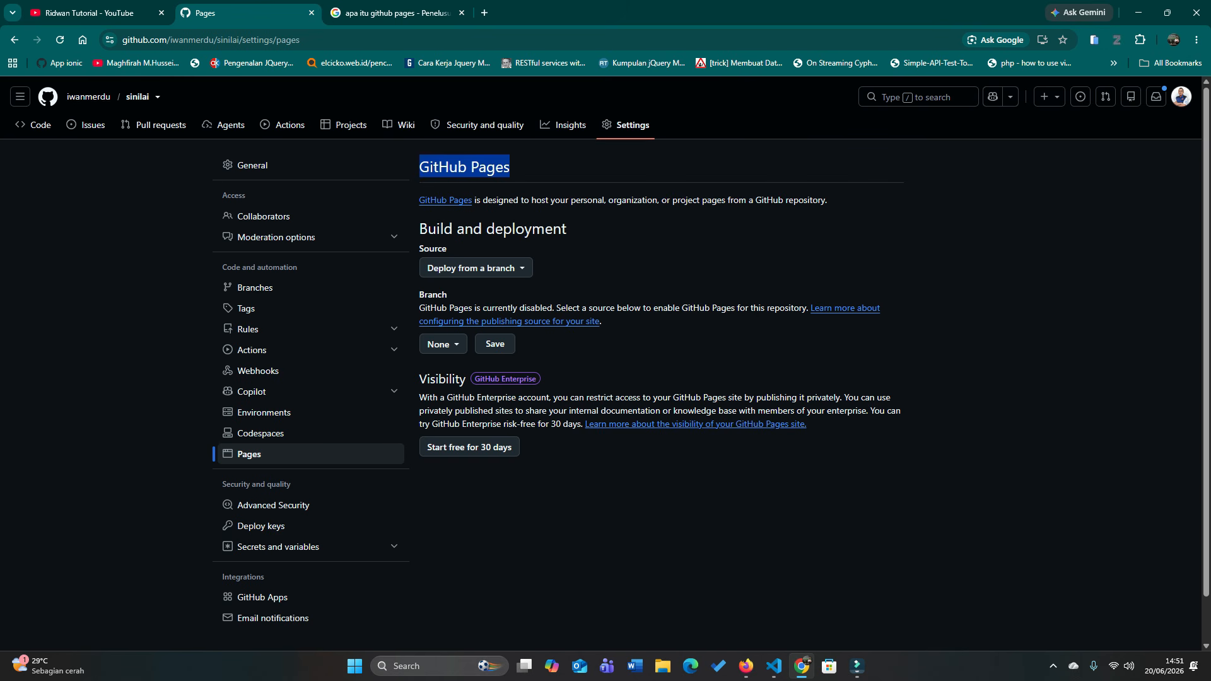
{"action": "left_click", "coordinate": [536, 169]}
{"action": "left_click_drag", "start_coordinate": [419, 228], "coordinate": [567, 229]}
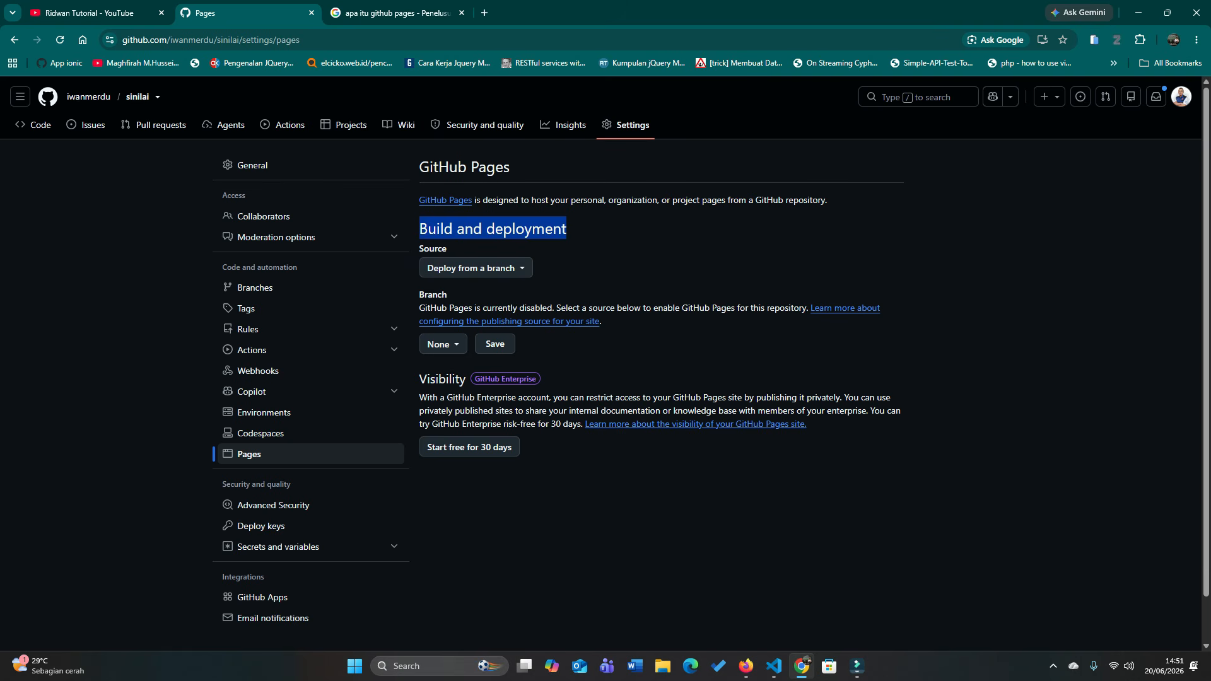
{"action": "left_click", "coordinate": [567, 230]}
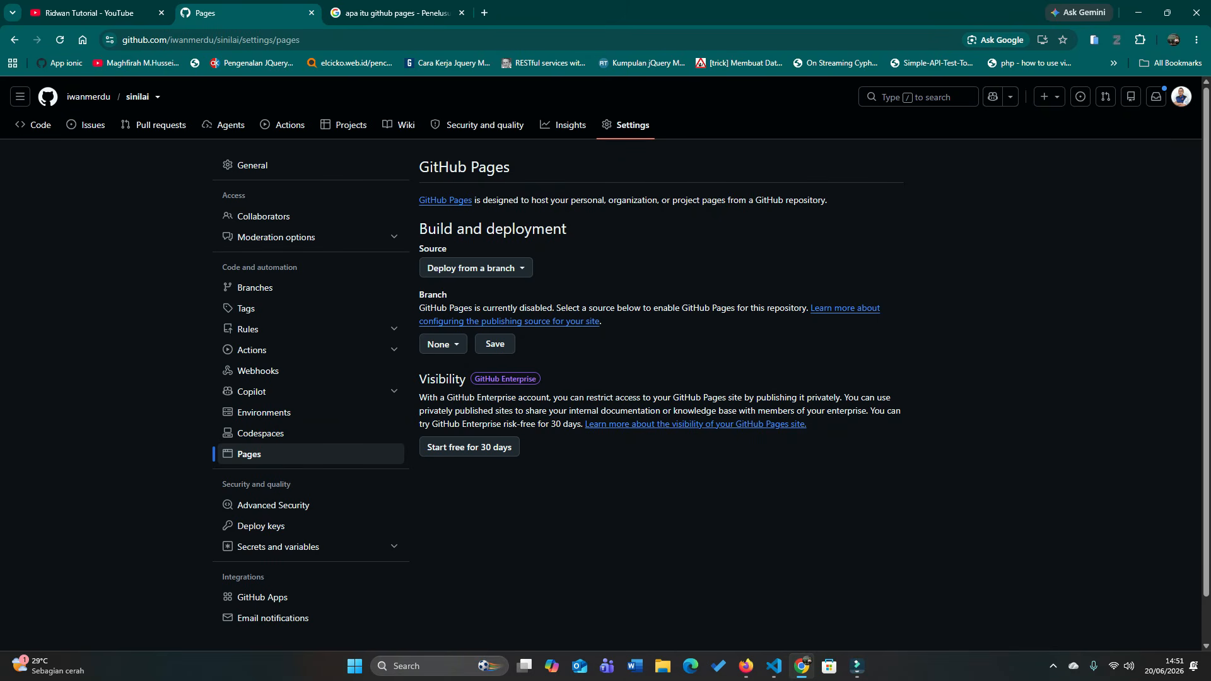
{"action": "left_click_drag", "start_coordinate": [419, 249], "coordinate": [448, 249]}
{"action": "left_click", "coordinate": [458, 249]}
{"action": "left_click", "coordinate": [476, 268]}
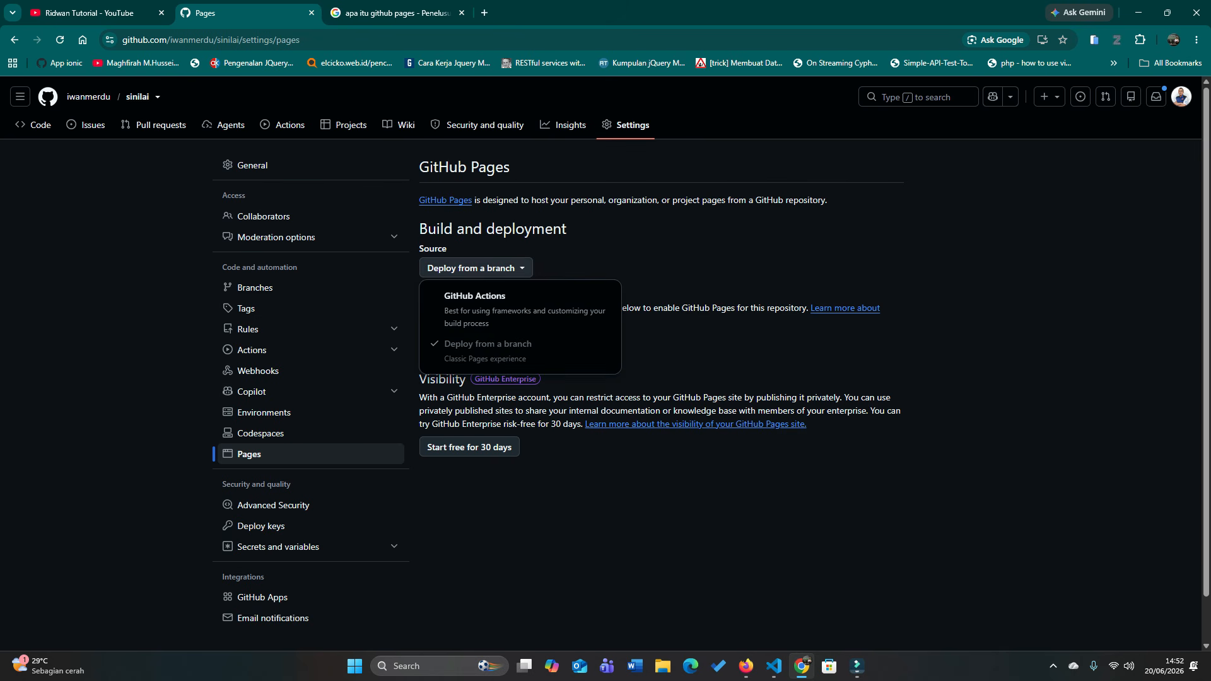
{"action": "left_click", "coordinate": [476, 268]}
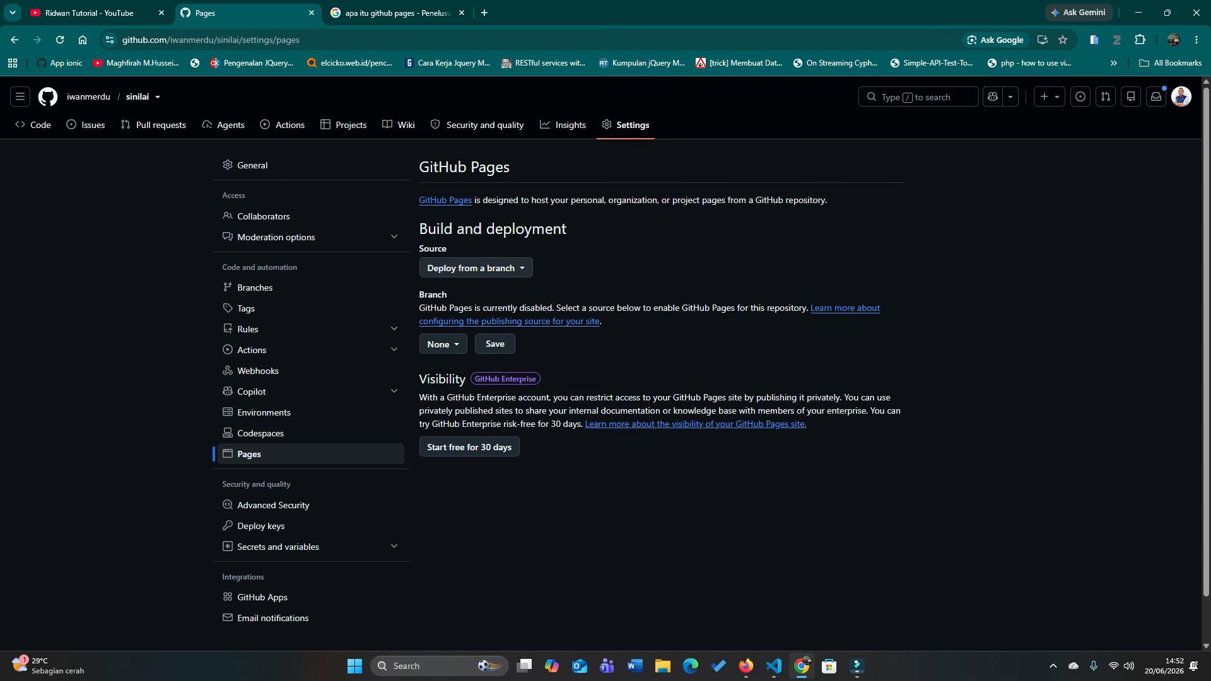
{"action": "left_click", "coordinate": [476, 268]}
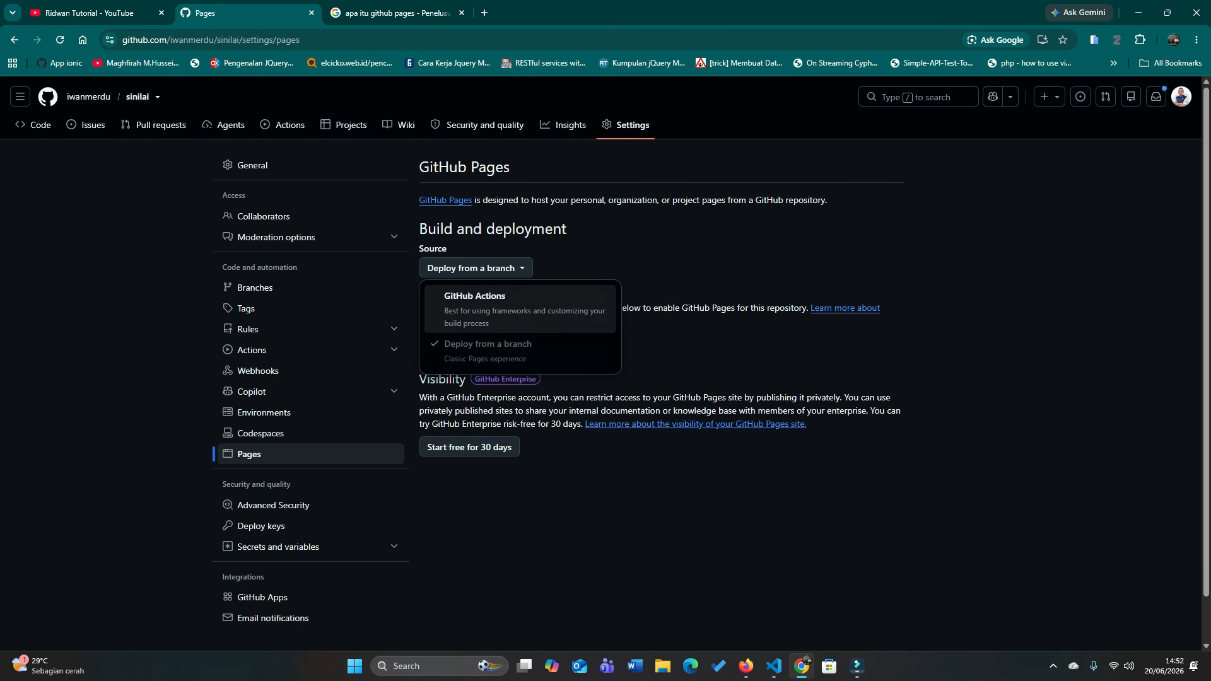
Close the deployment source options and set the GitHub Pages publishing branch to main.
{"action": "key", "text": "Escape"}
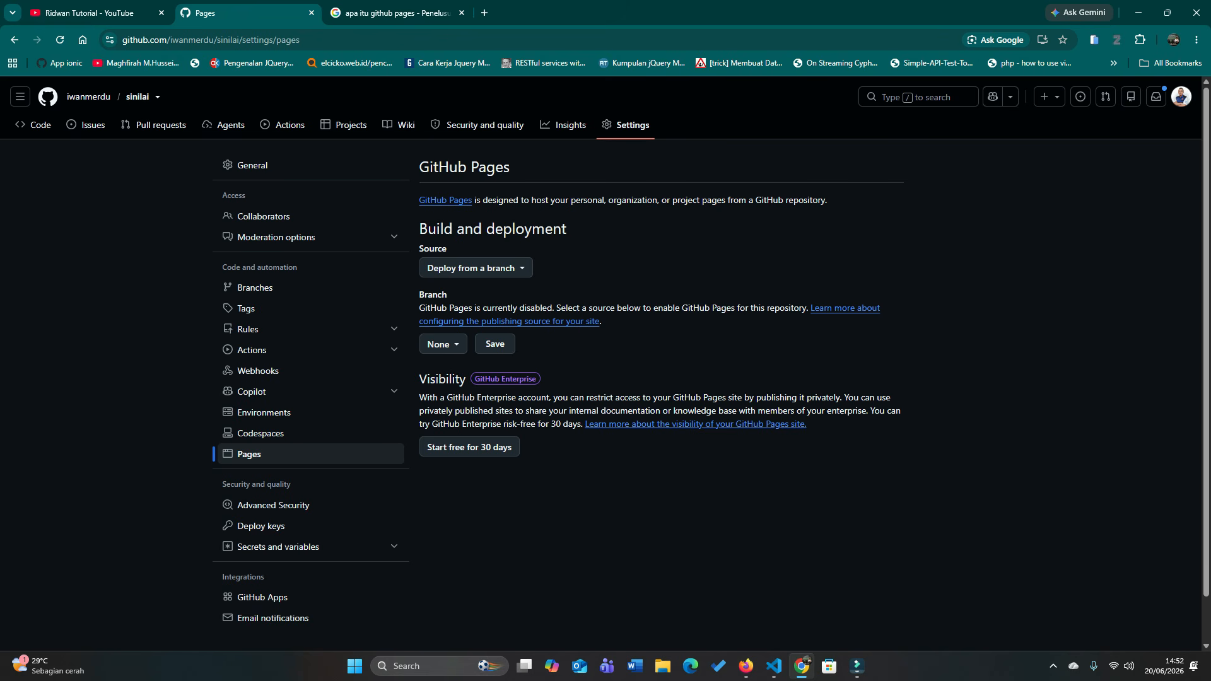
{"action": "double_click", "coordinate": [433, 295]}
{"action": "left_click", "coordinate": [441, 295]}
{"action": "left_click", "coordinate": [444, 344]}
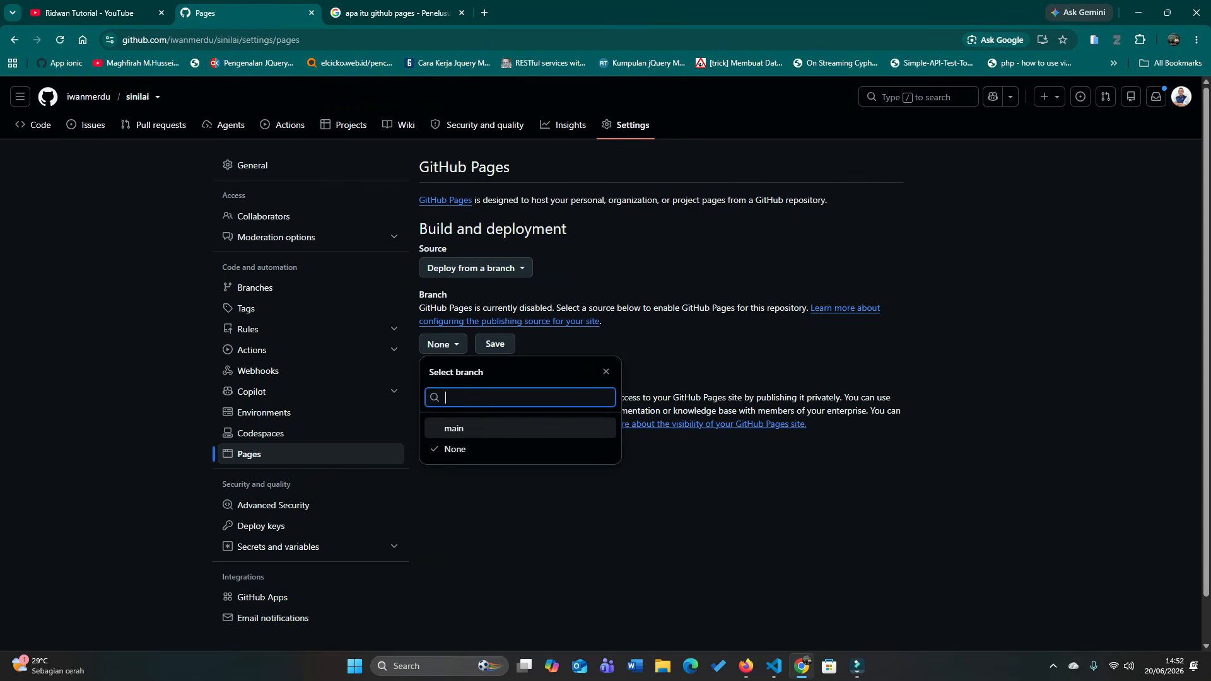
{"action": "left_click", "coordinate": [454, 429]}
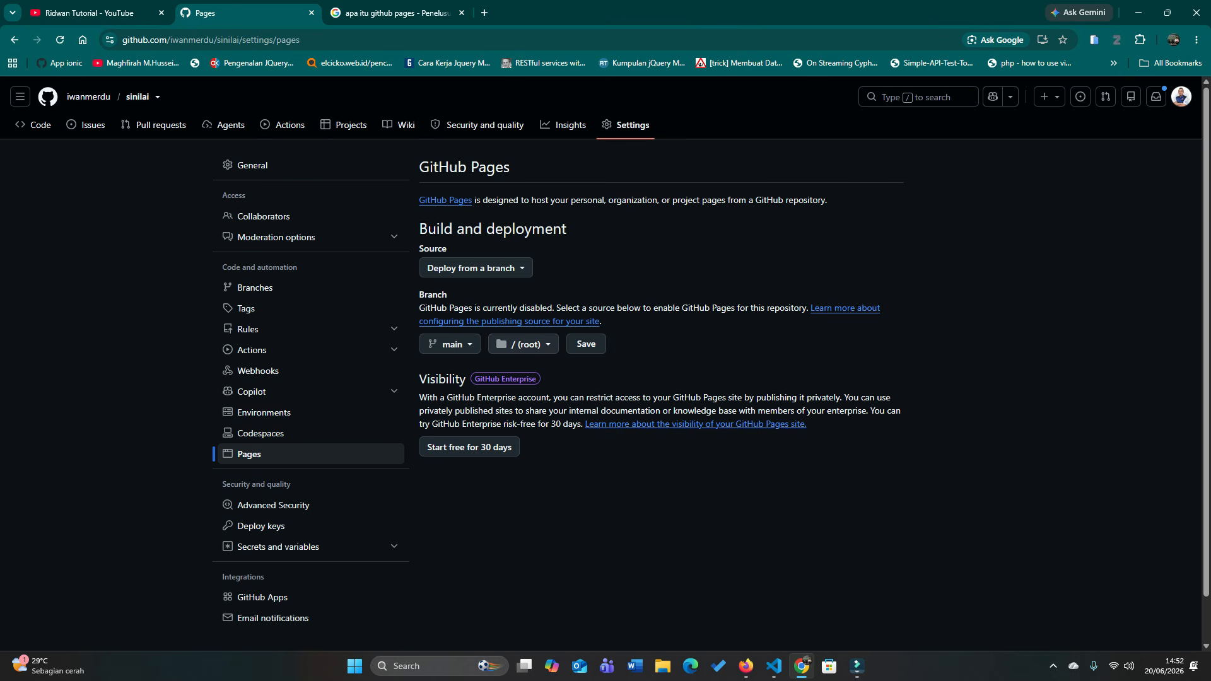
Review the folder and branch choices, keep main with / (root), and save the GitHub Pages source.
{"action": "left_click", "coordinate": [523, 344]}
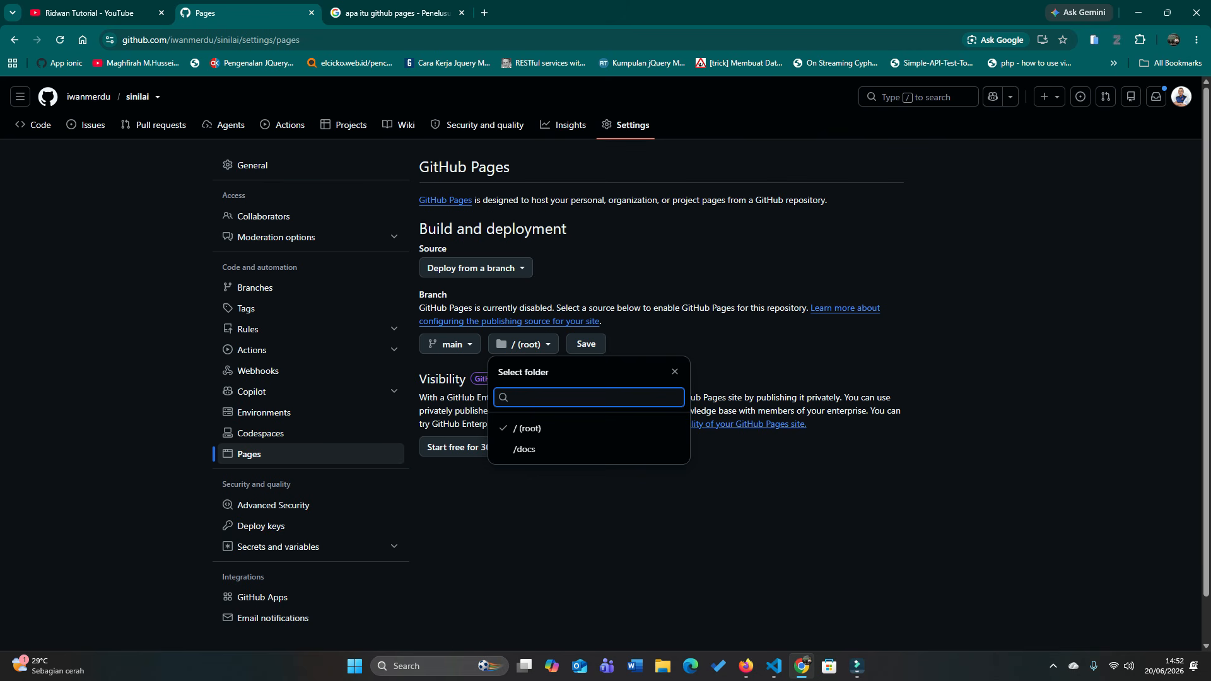
{"action": "key", "text": "Escape"}
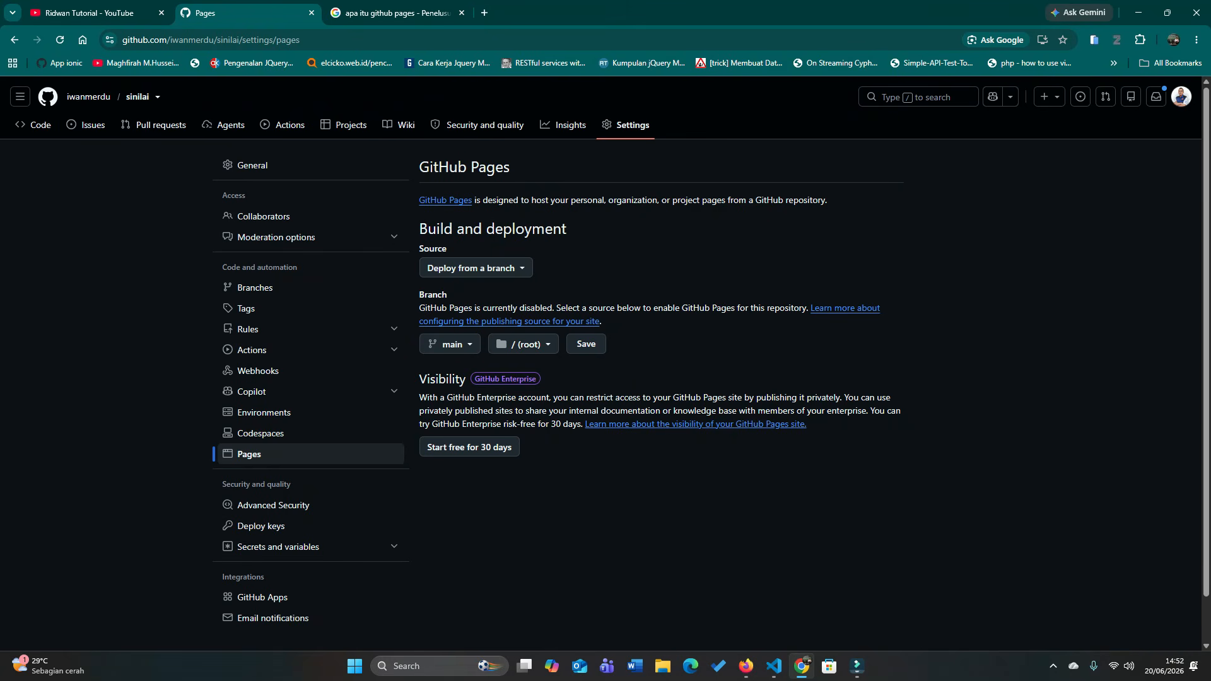
{"action": "left_click", "coordinate": [450, 345]}
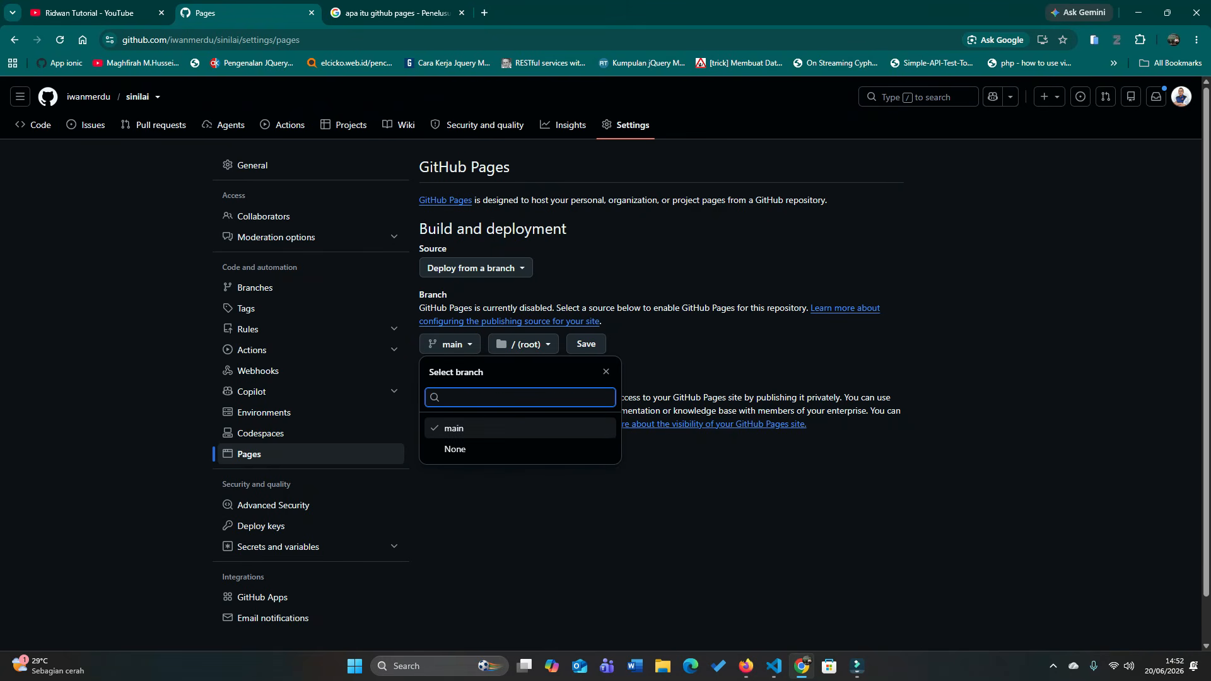
{"action": "left_click", "coordinate": [454, 429]}
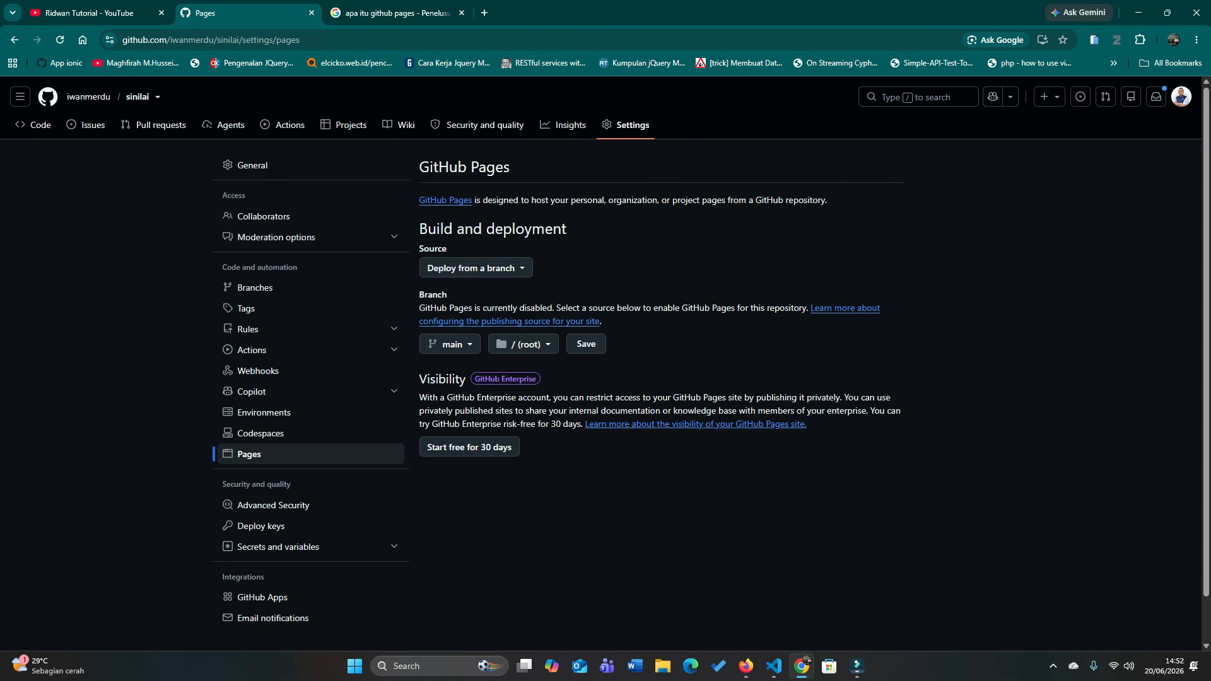
{"action": "left_click", "coordinate": [524, 345]}
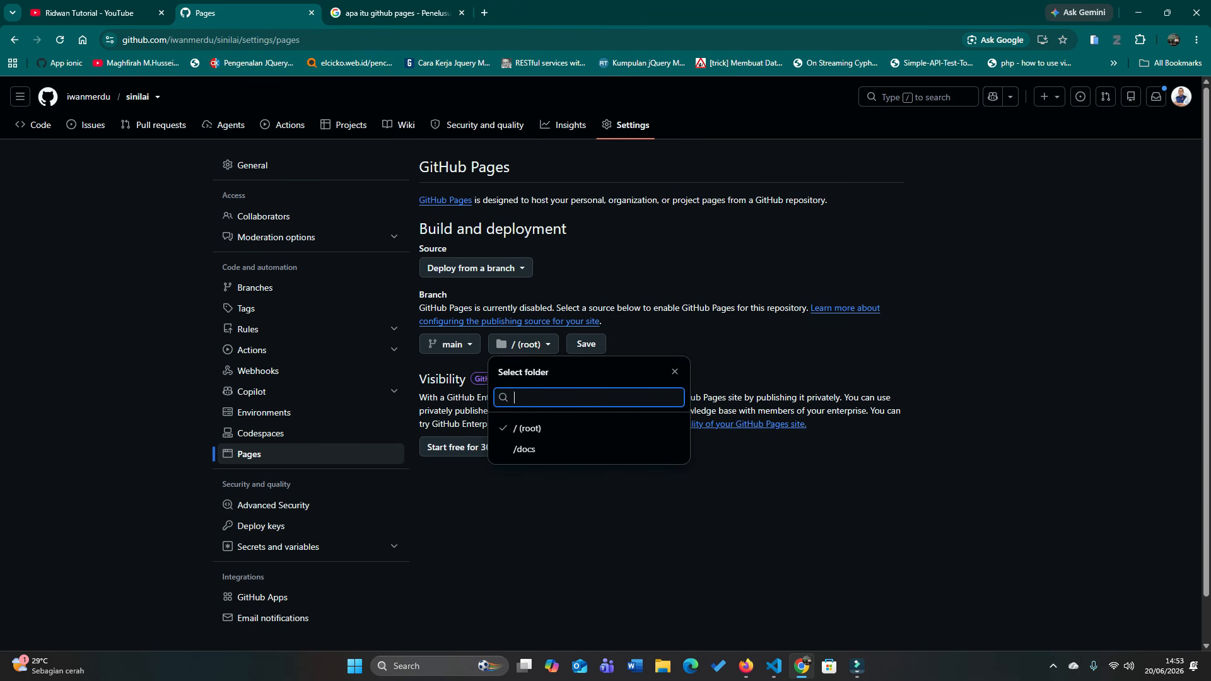
{"action": "left_click", "coordinate": [523, 345]}
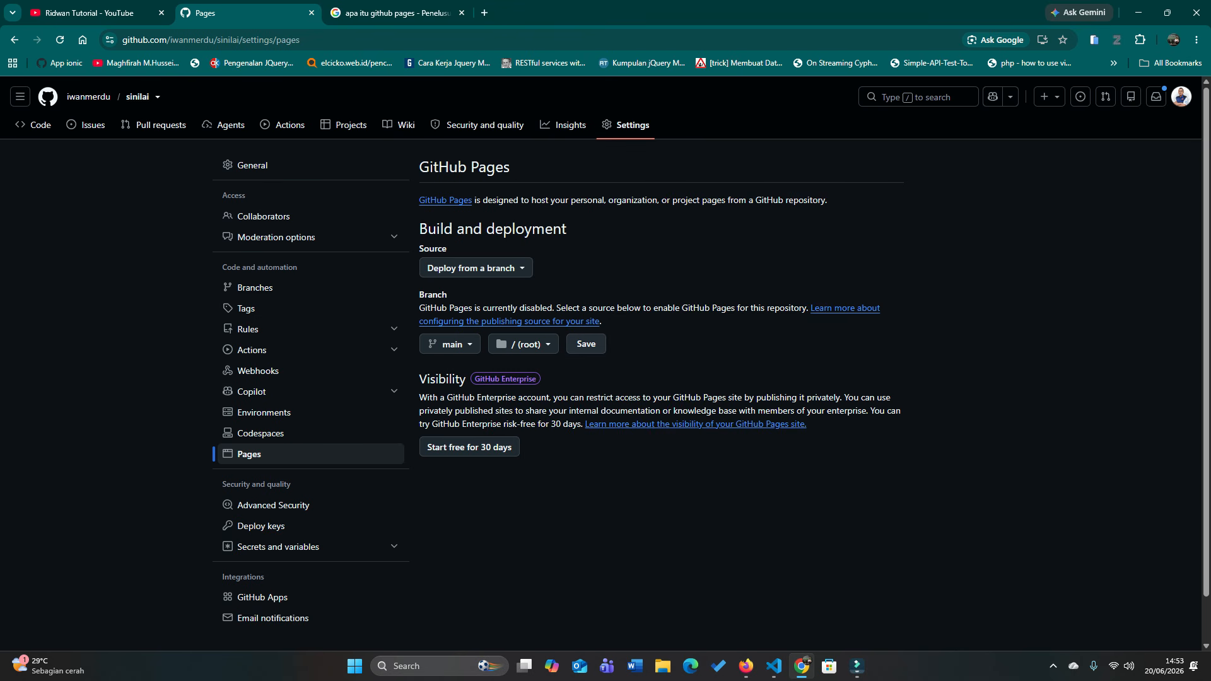
{"action": "left_click", "coordinate": [586, 344]}
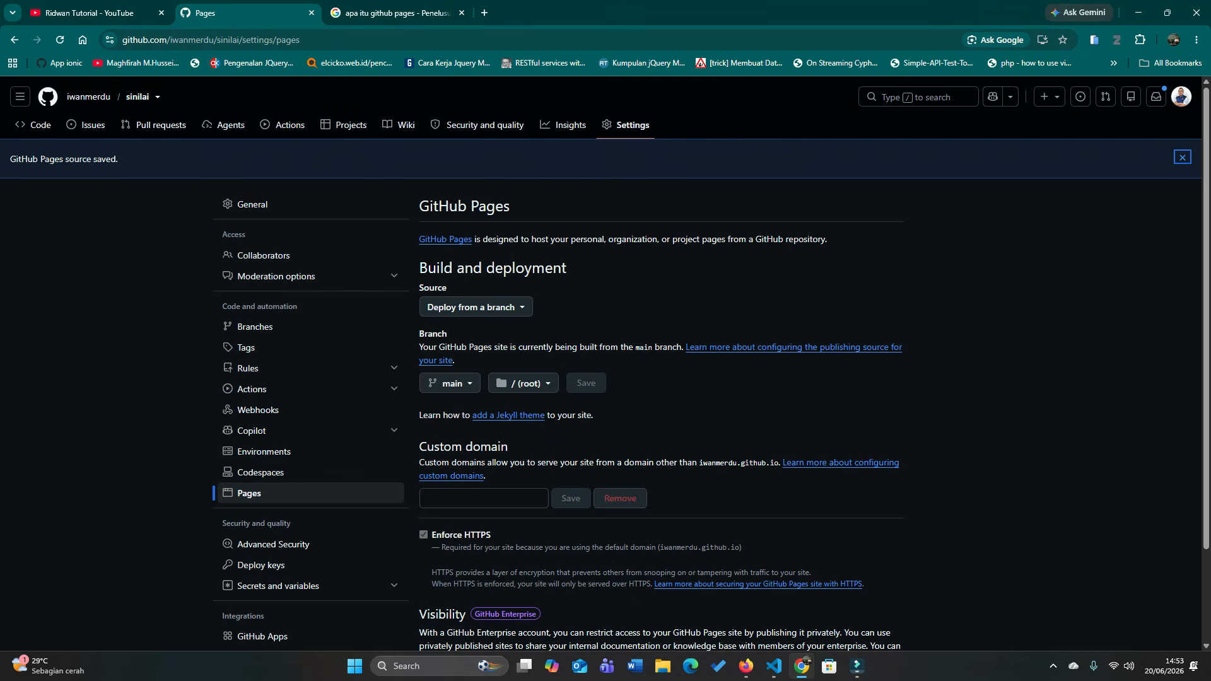
Switch to the Excalidraw whiteboard to view the whole hosting diagram, look at the sinilai project in VS Code, and return to Chrome.
{"action": "left_click", "coordinate": [746, 666]}
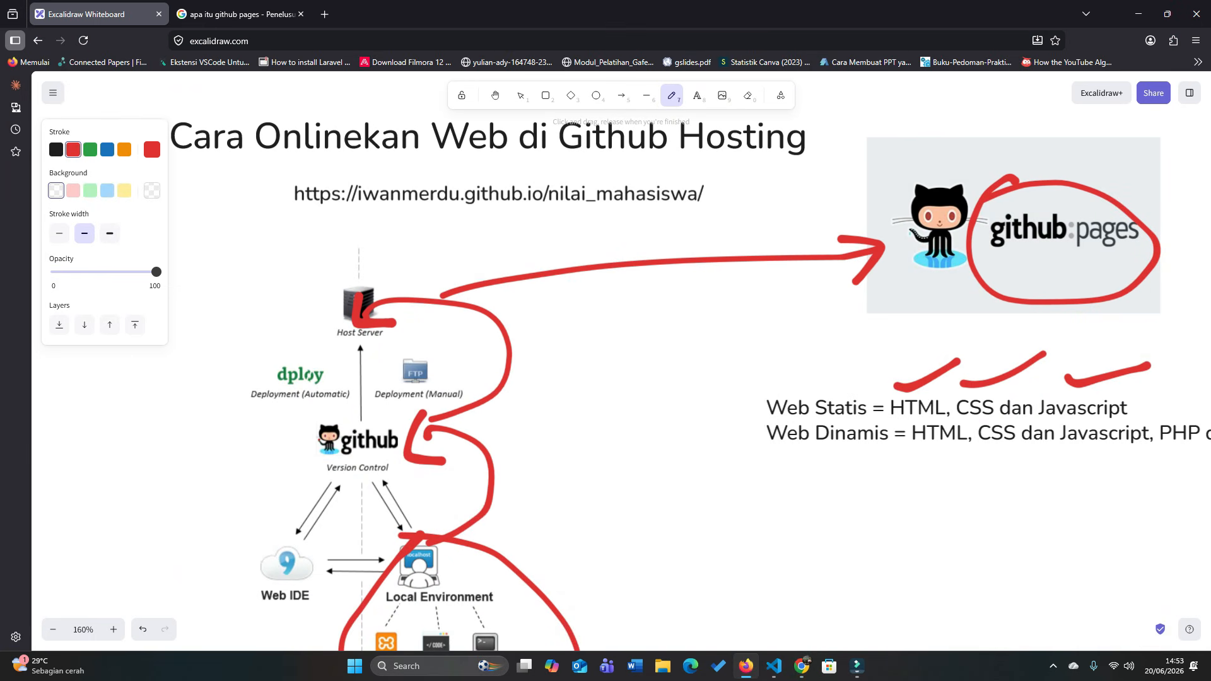
{"action": "scroll", "coordinate": [641, 334], "scroll_direction": "down", "scroll_amount": 5}
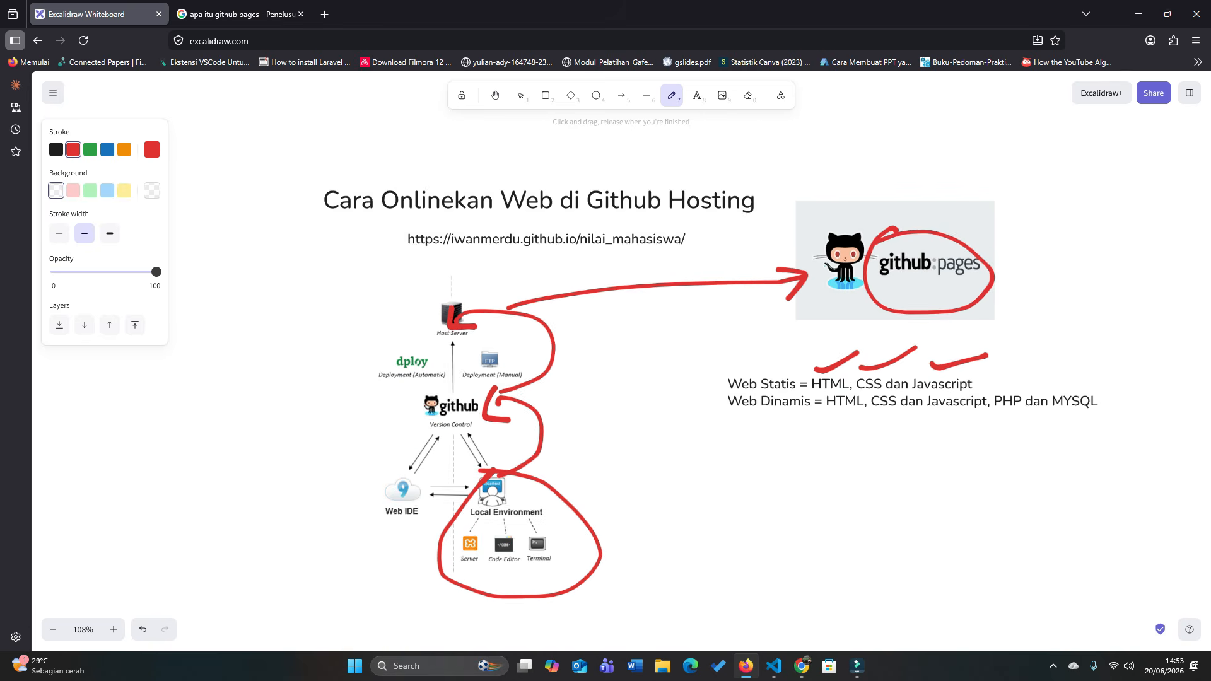
{"action": "left_click", "coordinate": [496, 95]}
{"action": "left_click_drag", "start_coordinate": [631, 353], "coordinate": [531, 341]}
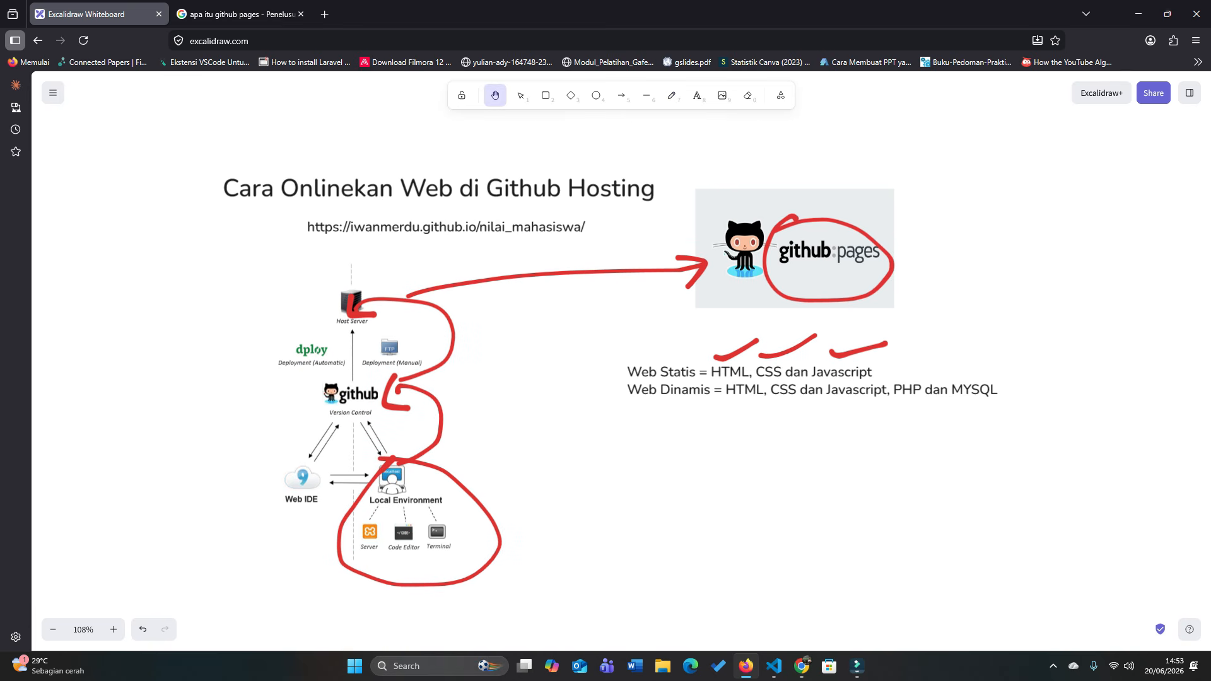
{"action": "left_click", "coordinate": [774, 666]}
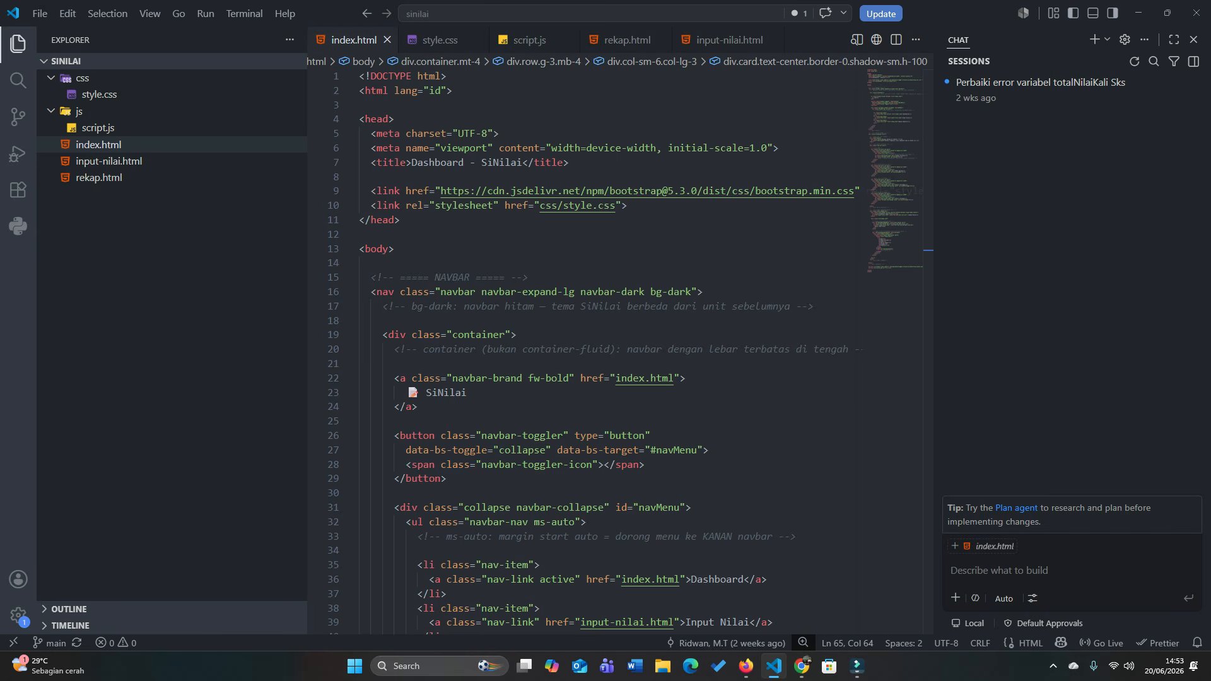
{"action": "left_click", "coordinate": [801, 666]}
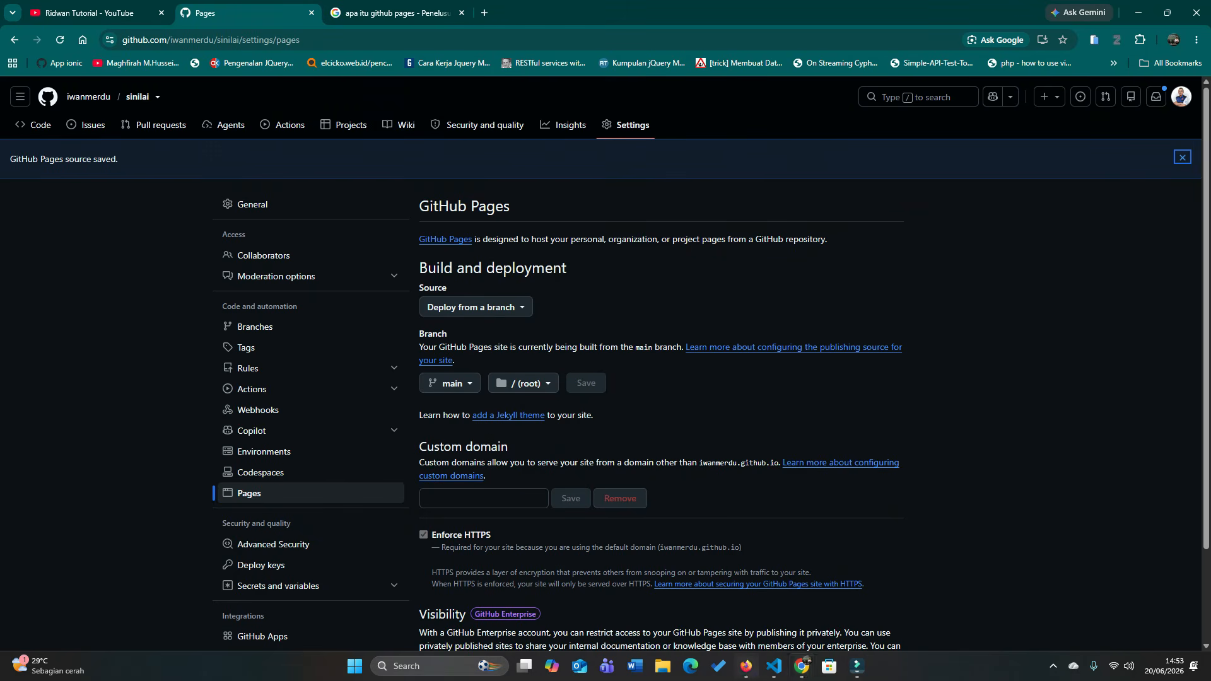
Switch to the Excalidraw whiteboard and shift the nilai_mahasiswa address text so it sits more centrally under the title.
{"action": "left_click", "coordinate": [747, 666]}
{"action": "left_click", "coordinate": [520, 95]}
{"action": "left_click_drag", "start_coordinate": [460, 227], "coordinate": [485, 235]}
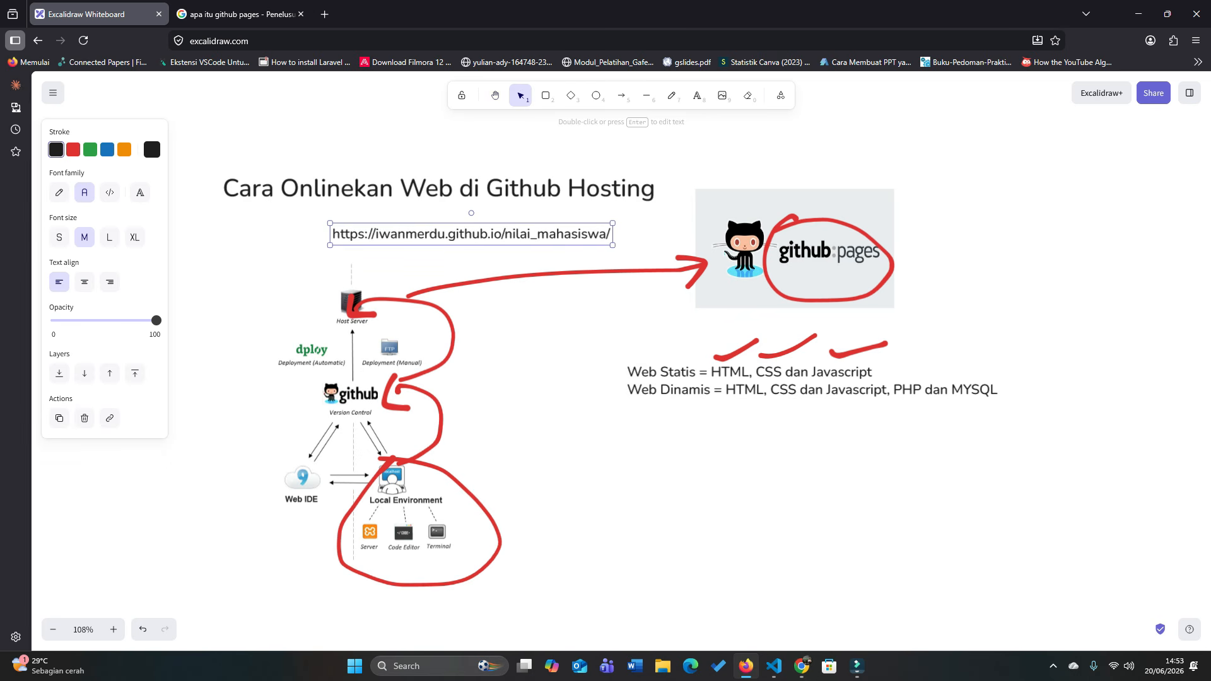
Return to Chrome, reload the sinilai Pages settings and open the live site's address in a new tab.
{"action": "left_click", "coordinate": [802, 666]}
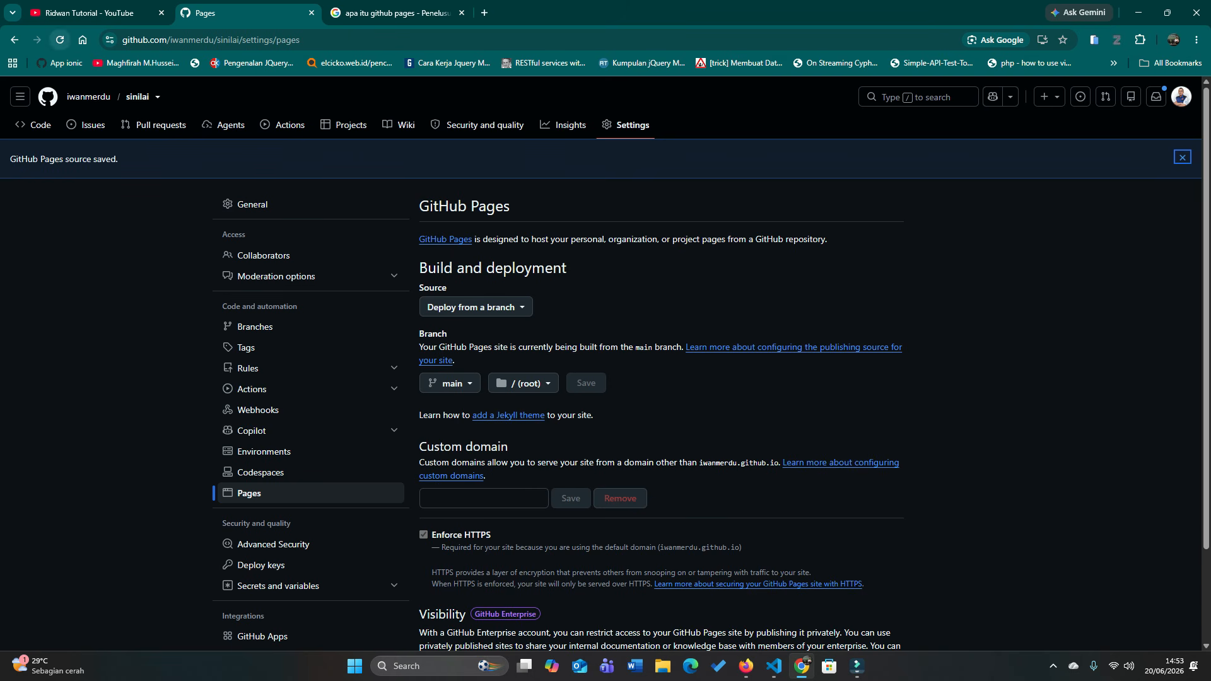
{"action": "left_click", "coordinate": [60, 40]}
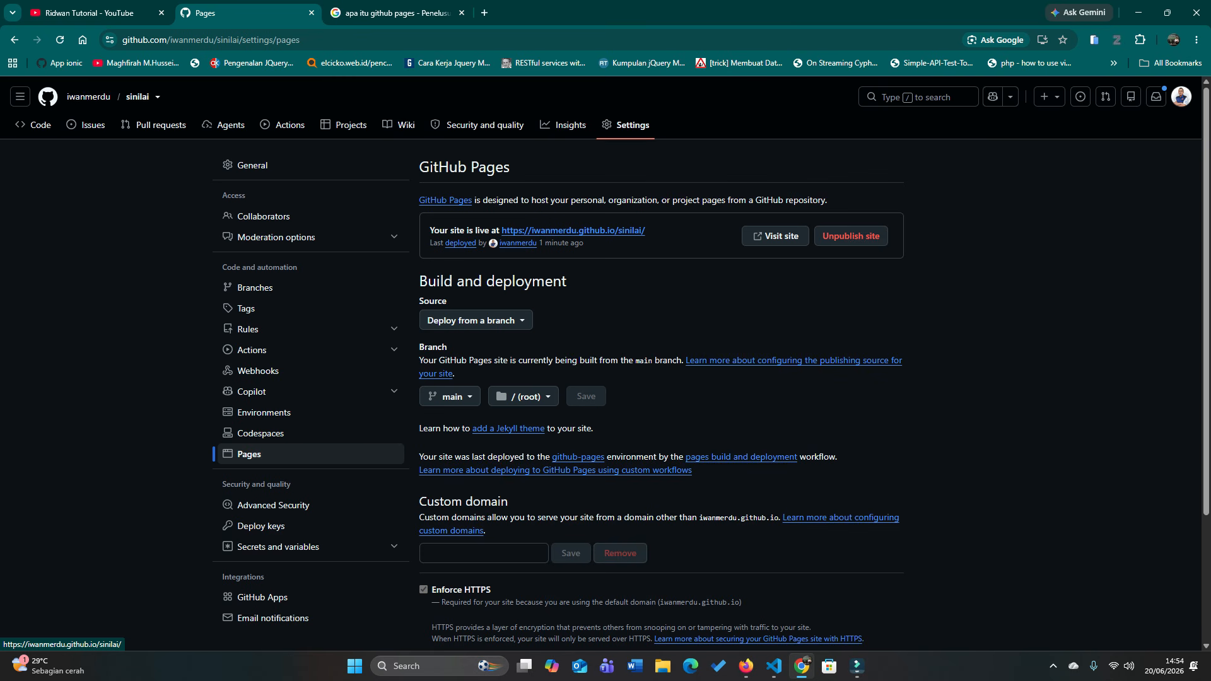
{"action": "right_click", "coordinate": [623, 231]}
{"action": "left_click", "coordinate": [604, 284]}
{"action": "left_click", "coordinate": [623, 231]}
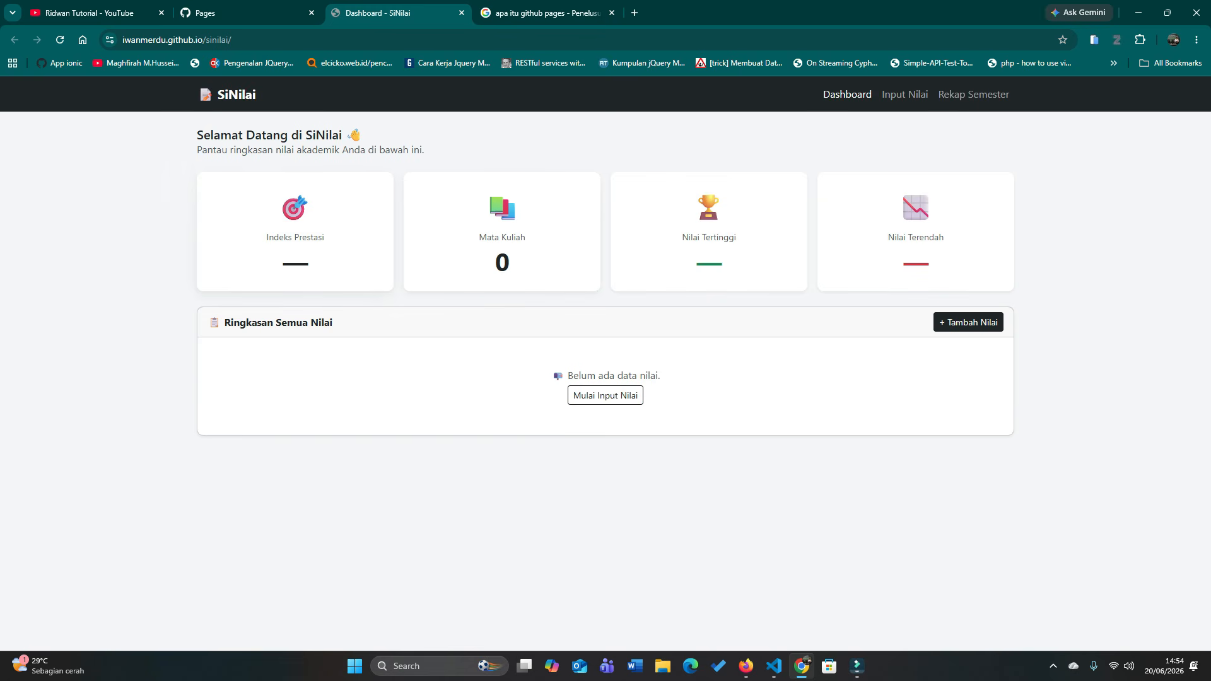
Copy the published sinilai site's address and place it as red text below the Web Dinamis line on the Excalidraw whiteboard.
{"action": "left_click", "coordinate": [252, 40]}
{"action": "key", "text": "ctrl+c"}
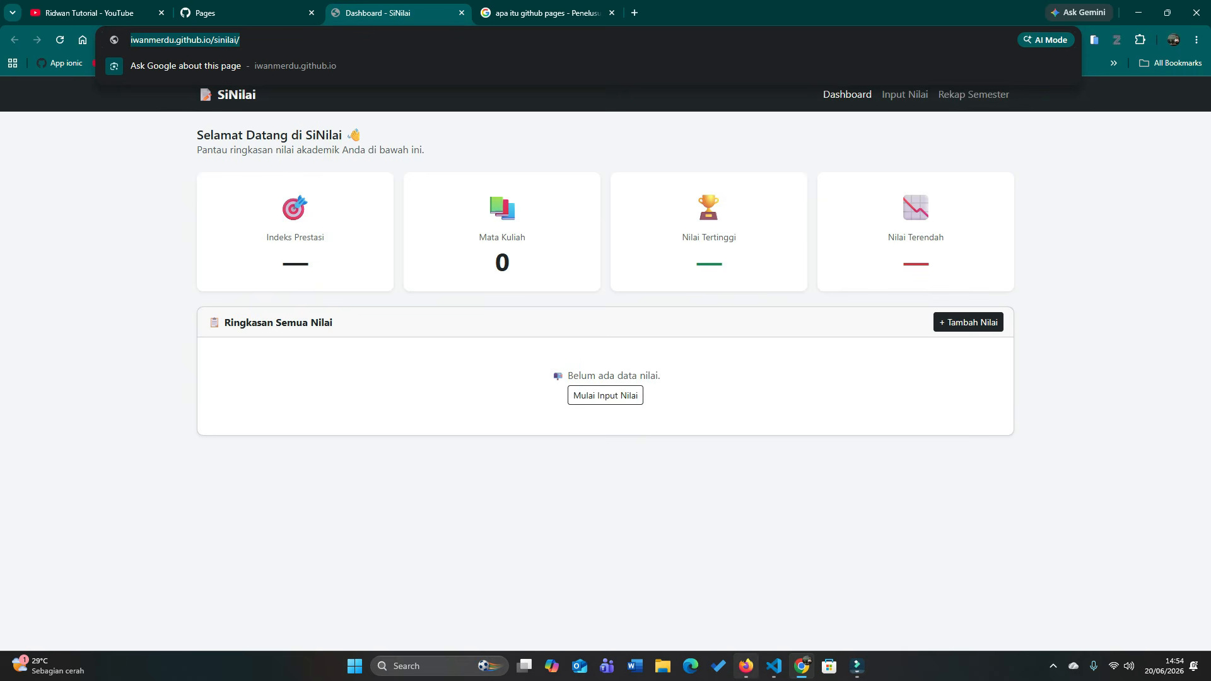
{"action": "left_click", "coordinate": [747, 667]}
{"action": "left_click", "coordinate": [697, 95]}
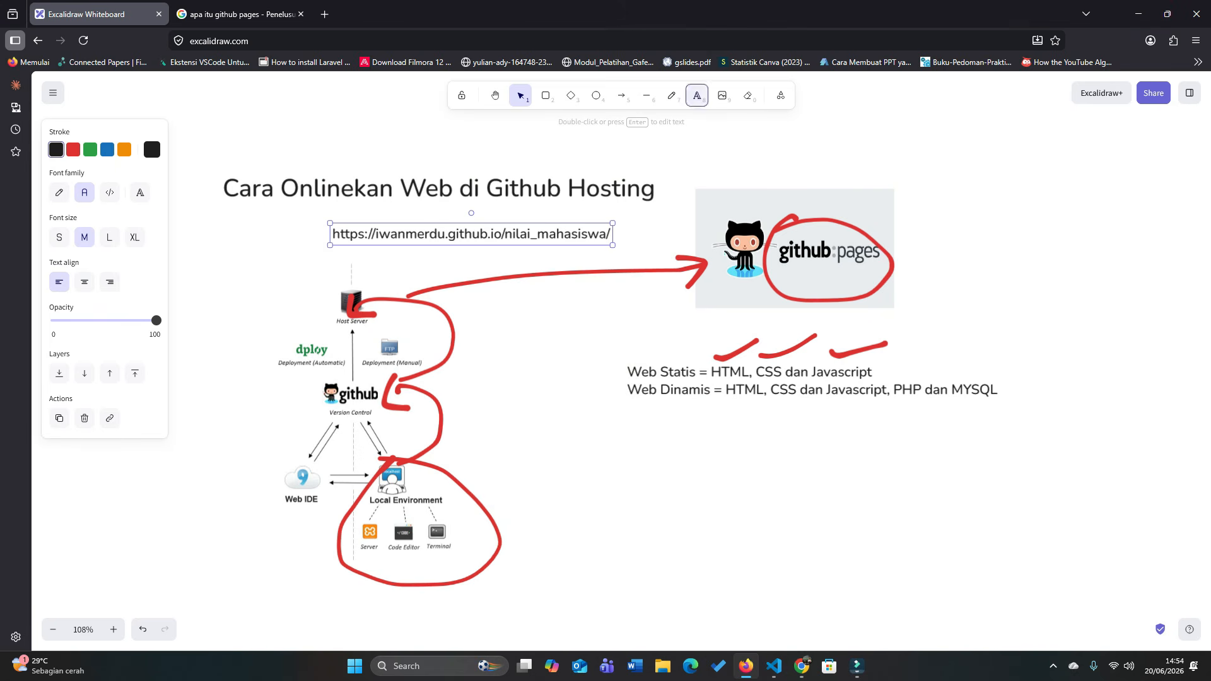
{"action": "left_click", "coordinate": [633, 449]}
{"action": "key", "text": "ctrl+v"}
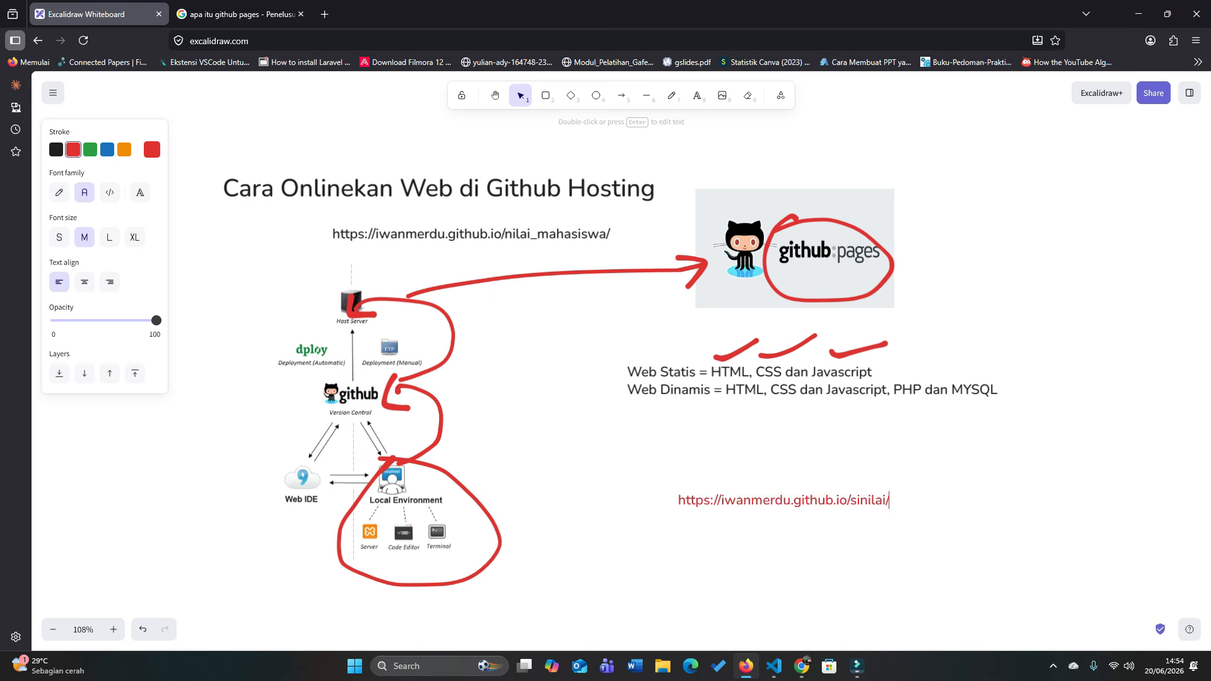
{"action": "left_click", "coordinate": [633, 449]}
{"action": "left_click", "coordinate": [783, 501]}
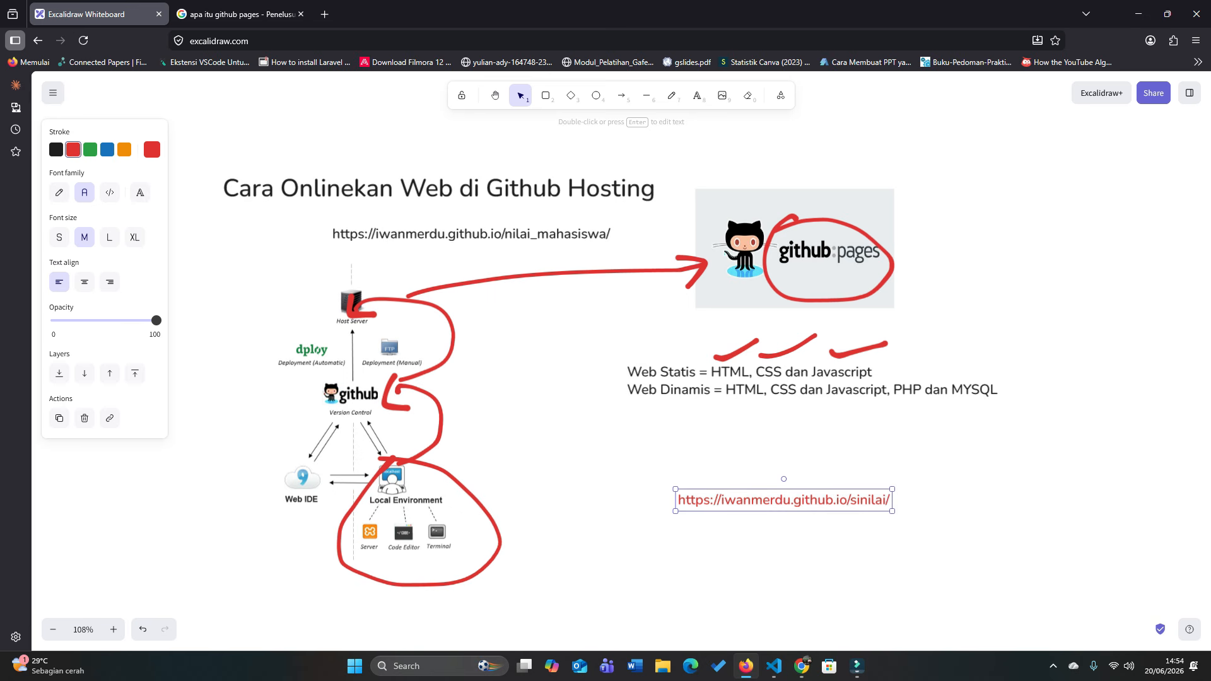
{"action": "left_click_drag", "start_coordinate": [784, 501], "coordinate": [696, 453]}
{"action": "key", "text": "Escape"}
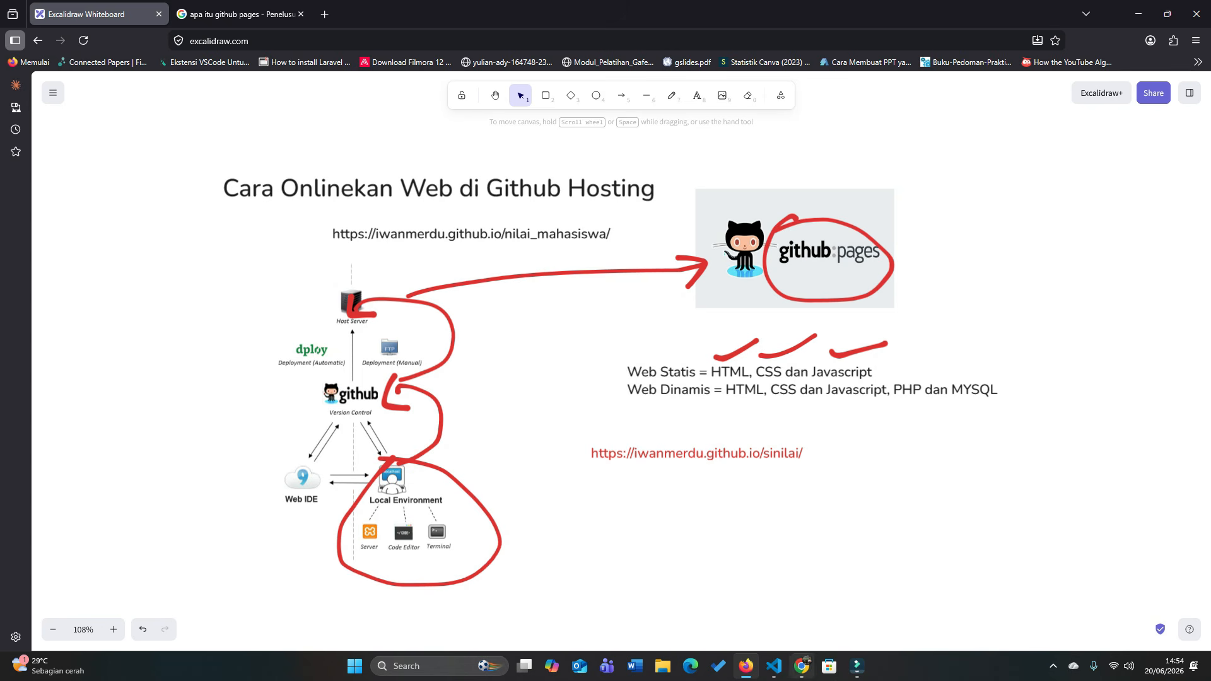
Switch to Chrome, view the published site's Input Nilai, Rekap Semester and Dashboard pages, and return to the sinilai Pages settings.
{"action": "left_click", "coordinate": [802, 665]}
{"action": "key", "text": "Escape"}
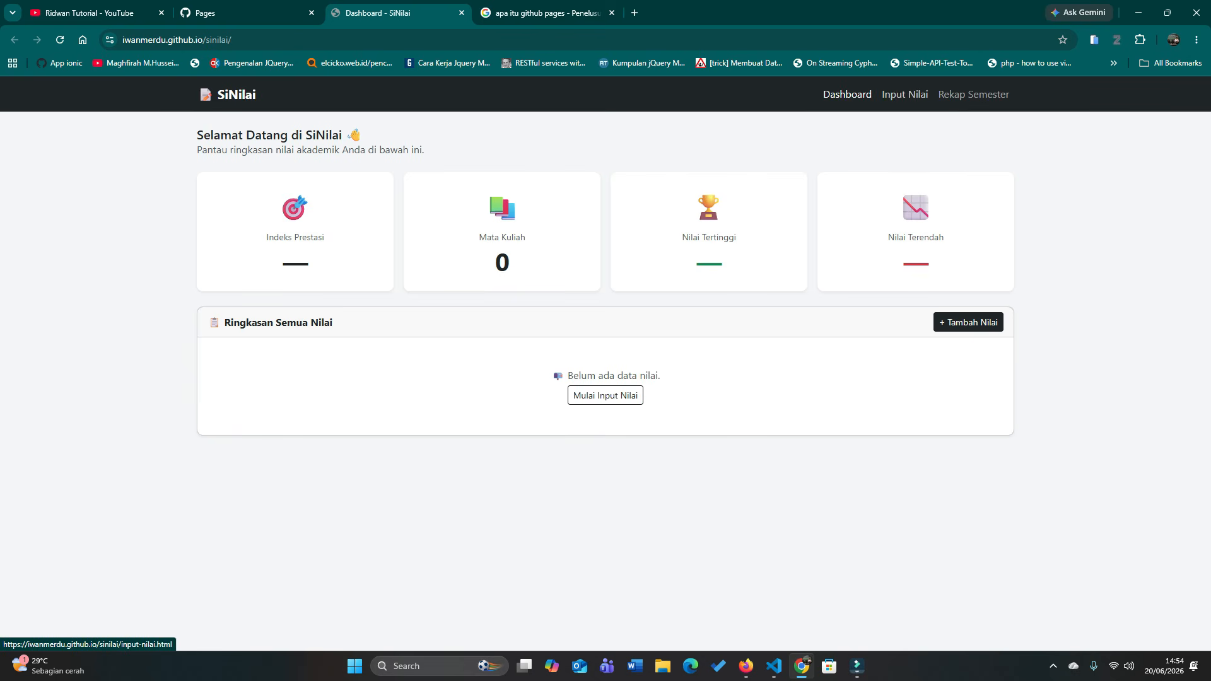
{"action": "left_click", "coordinate": [905, 94]}
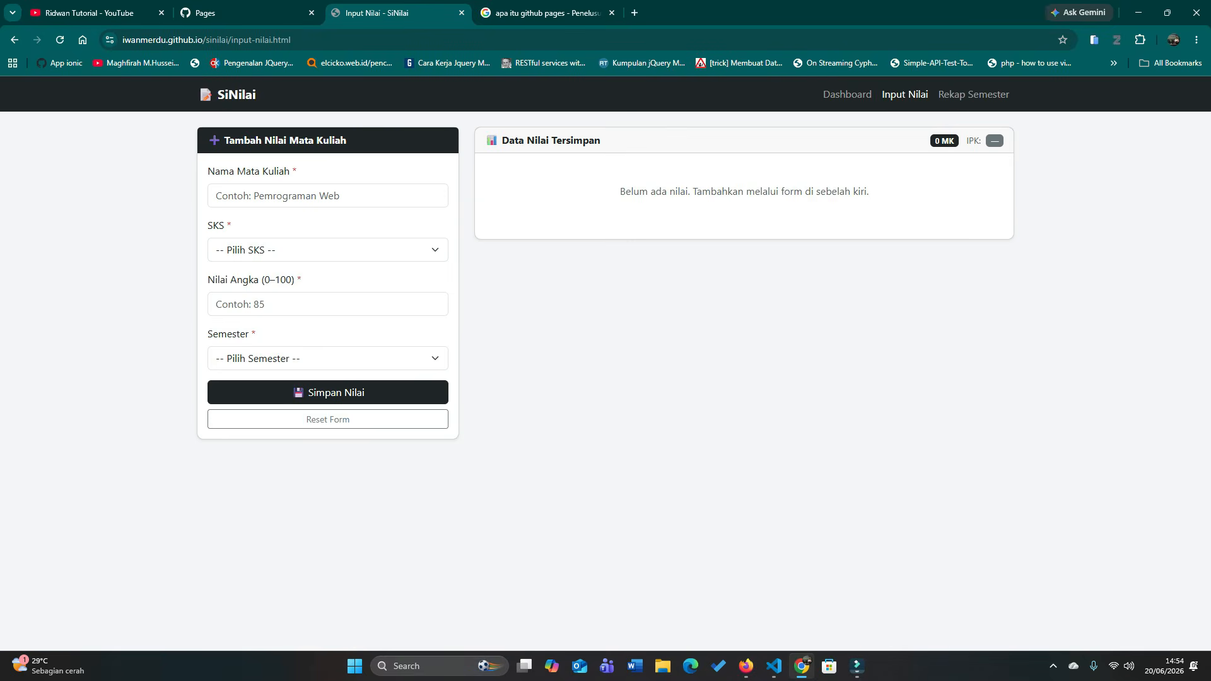
{"action": "left_click", "coordinate": [973, 94]}
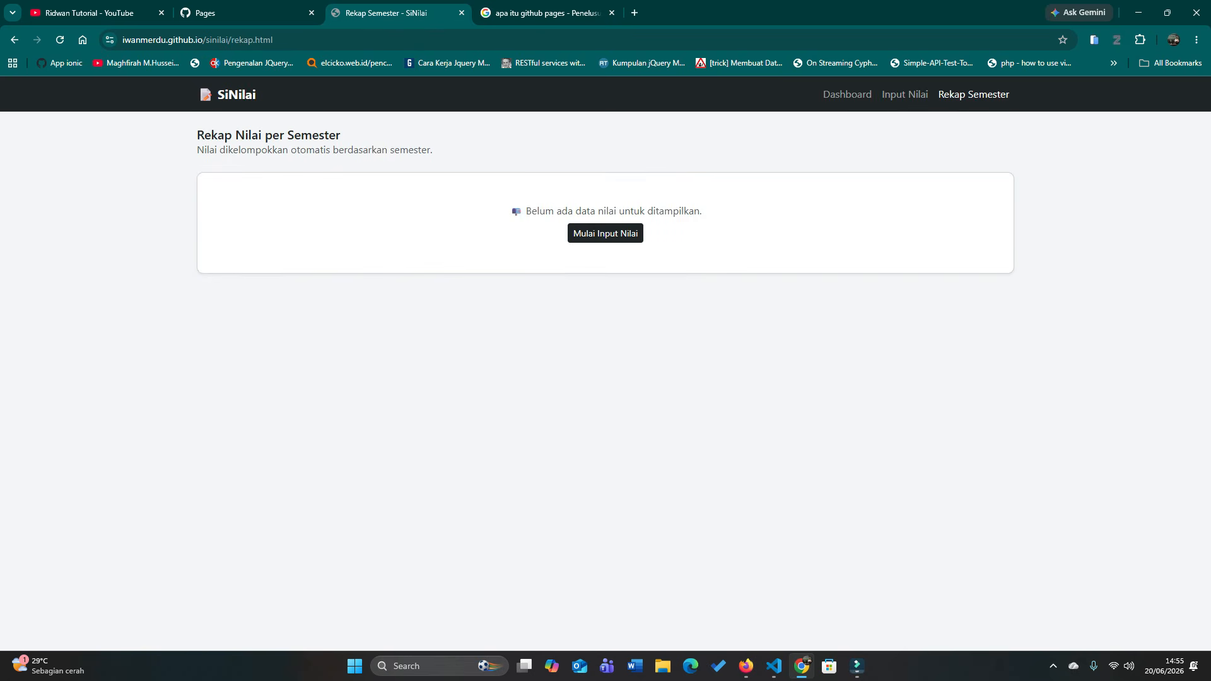
{"action": "left_click", "coordinate": [847, 94]}
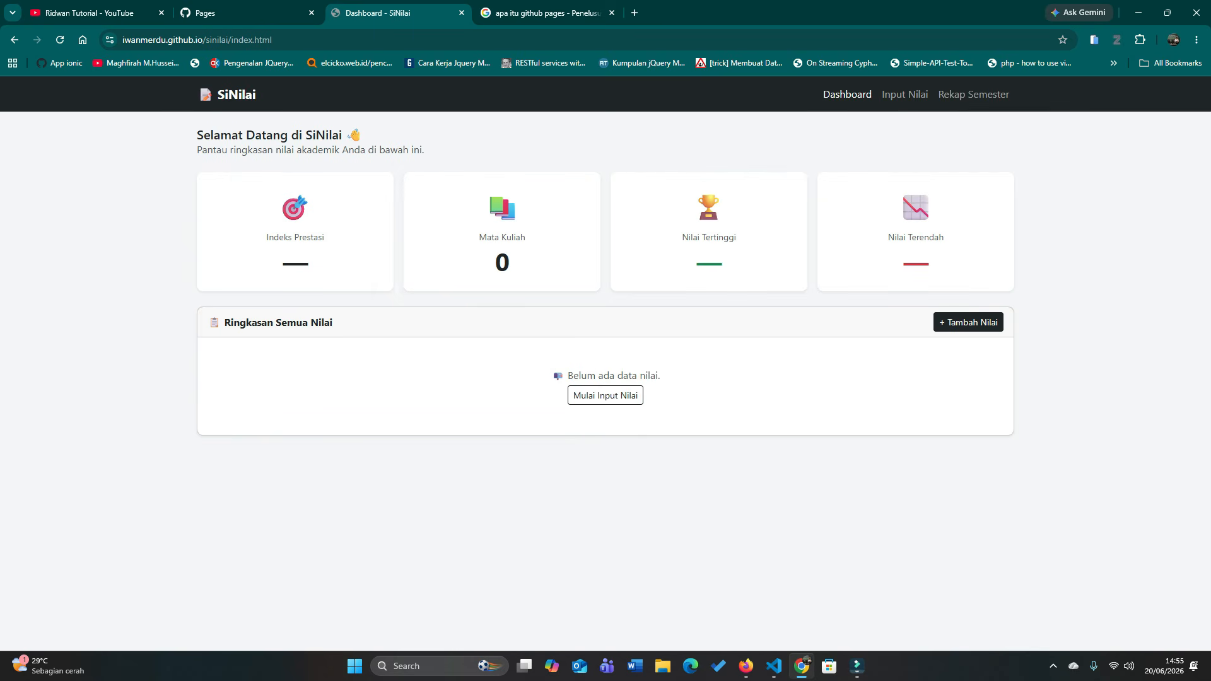
{"action": "left_click", "coordinate": [240, 12]}
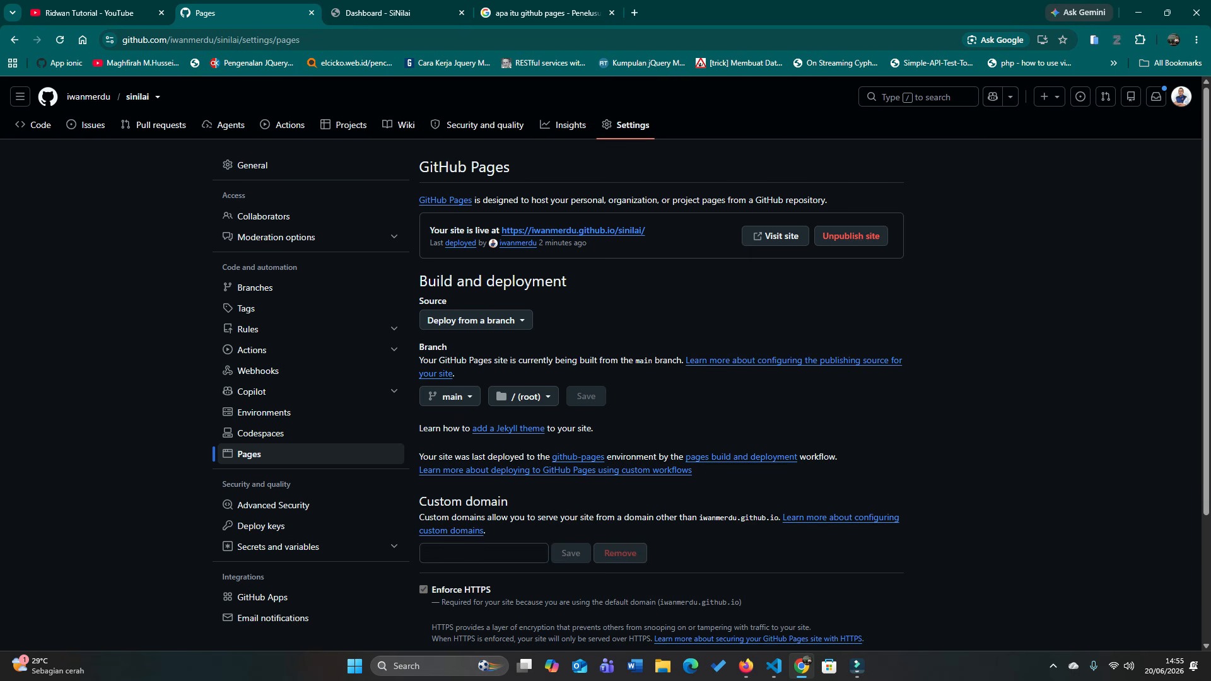
Switch to VS Code with the sinilai project and look over the list of recently opened folders.
{"action": "left_click", "coordinate": [774, 666]}
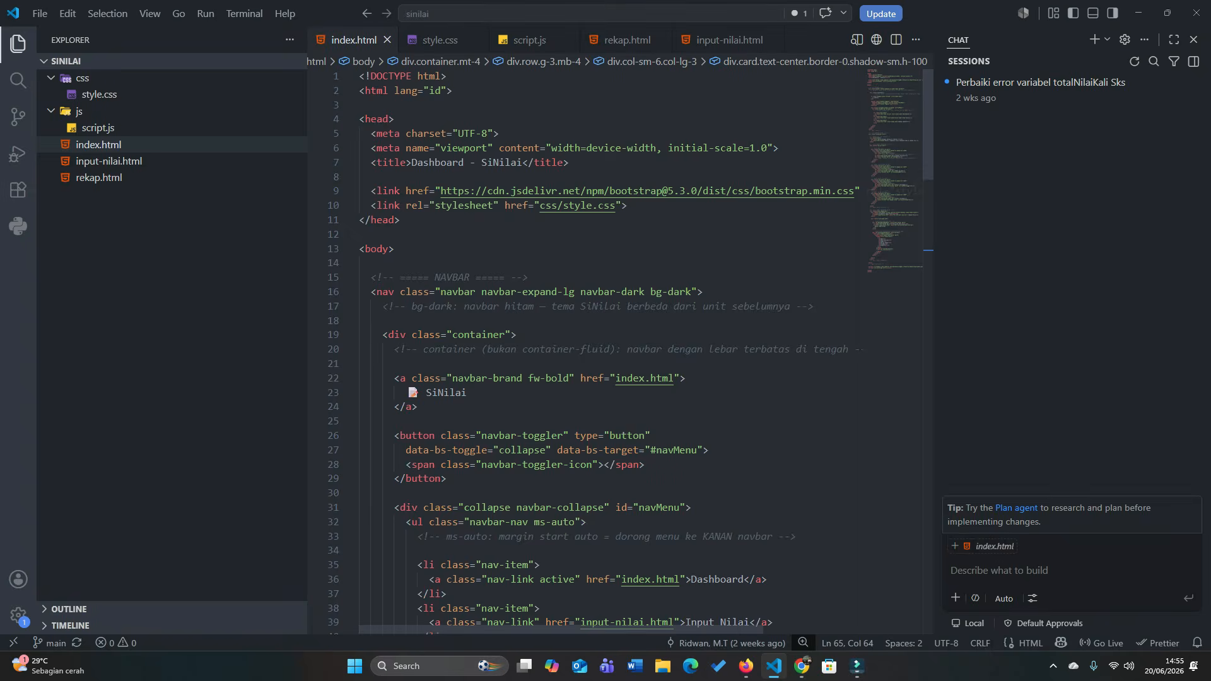
{"action": "left_click", "coordinate": [360, 235]}
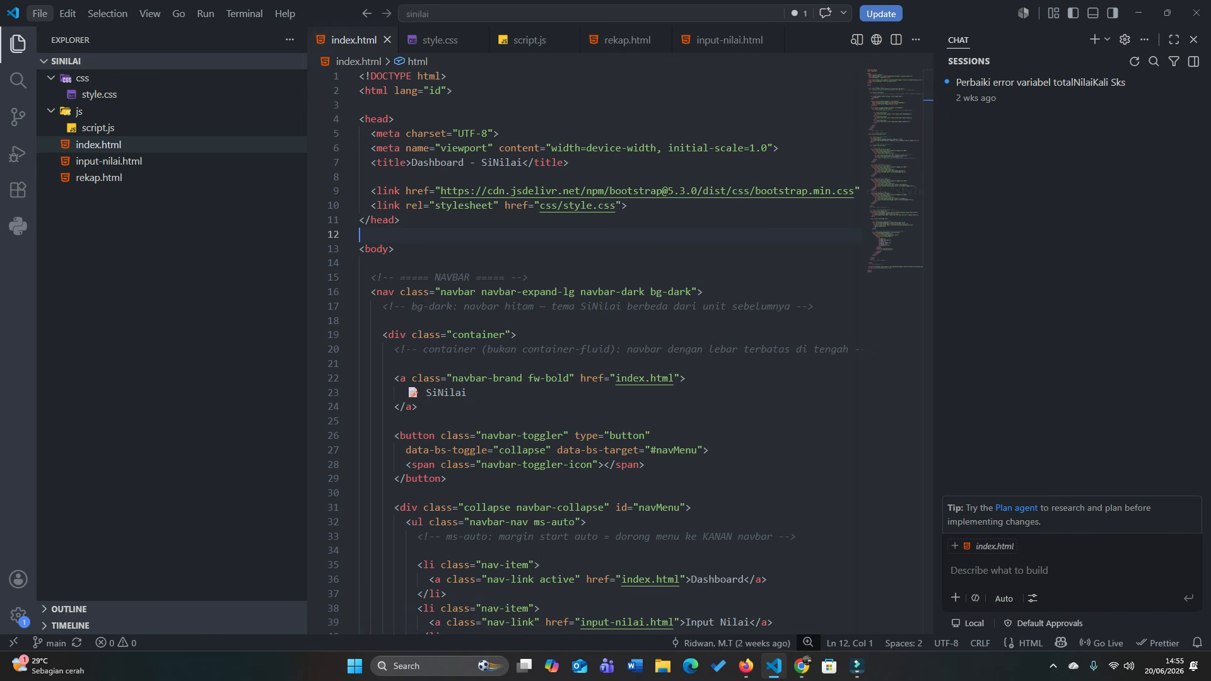
{"action": "left_click", "coordinate": [40, 14]}
{"action": "mouse_move", "coordinate": [214, 169]}
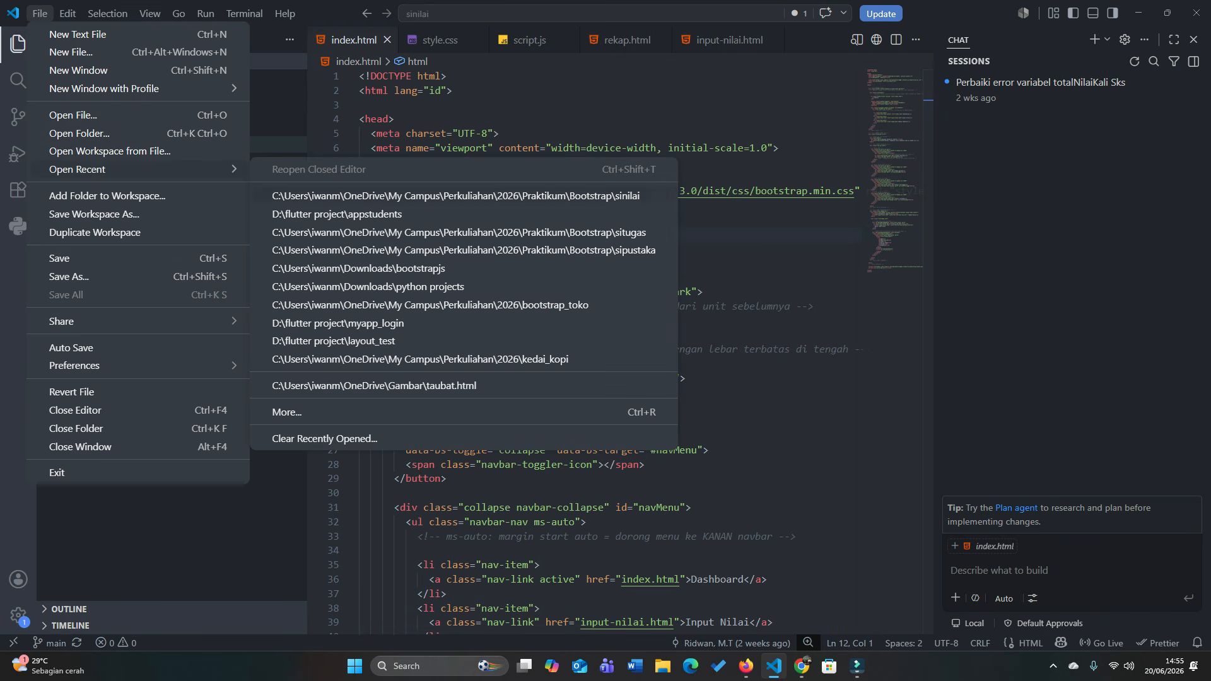
{"action": "left_click", "coordinate": [542, 106]}
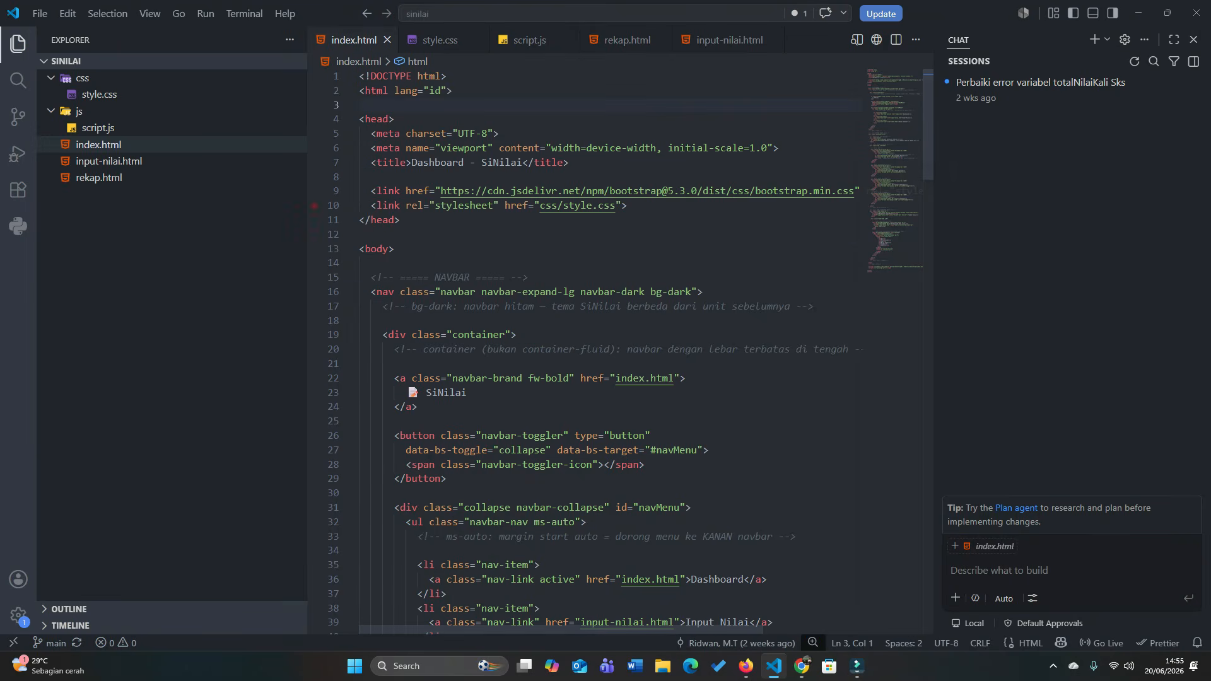
Narrow the Explorer sidebar and the Chat panel to give the index.html code more width.
{"action": "left_click_drag", "start_coordinate": [308, 221], "coordinate": [248, 225]}
{"action": "left_click", "coordinate": [341, 235]}
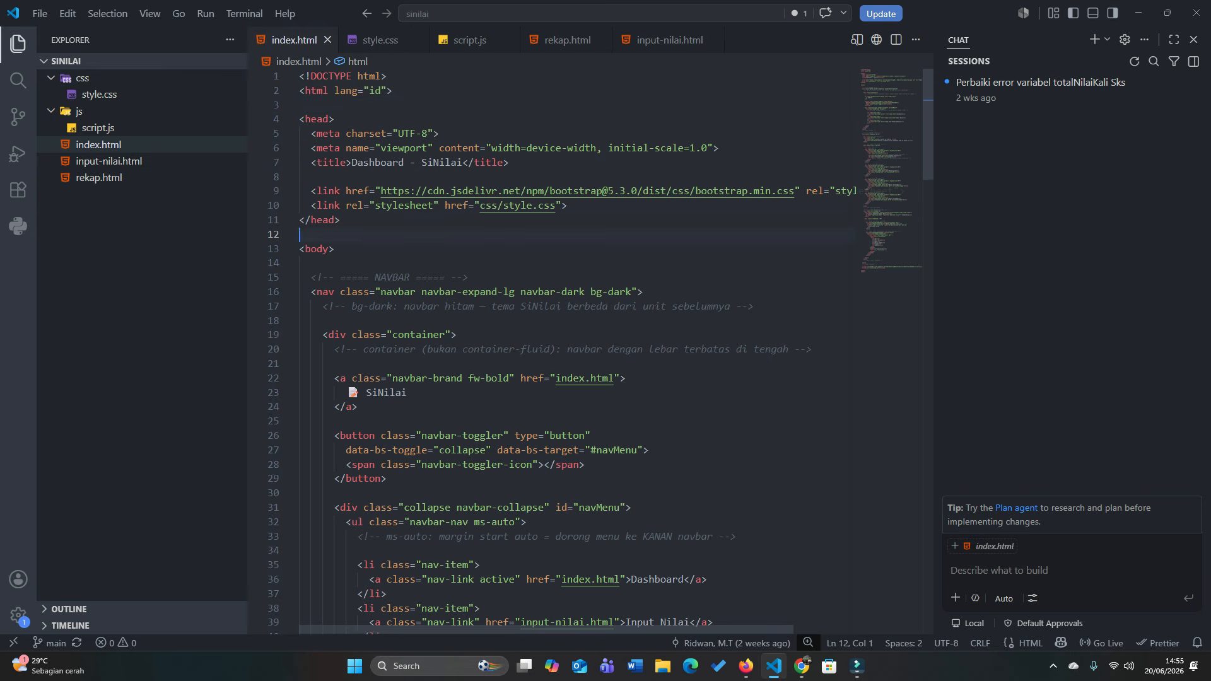
{"action": "scroll", "coordinate": [555, 353], "scroll_direction": "down", "scroll_amount": 1}
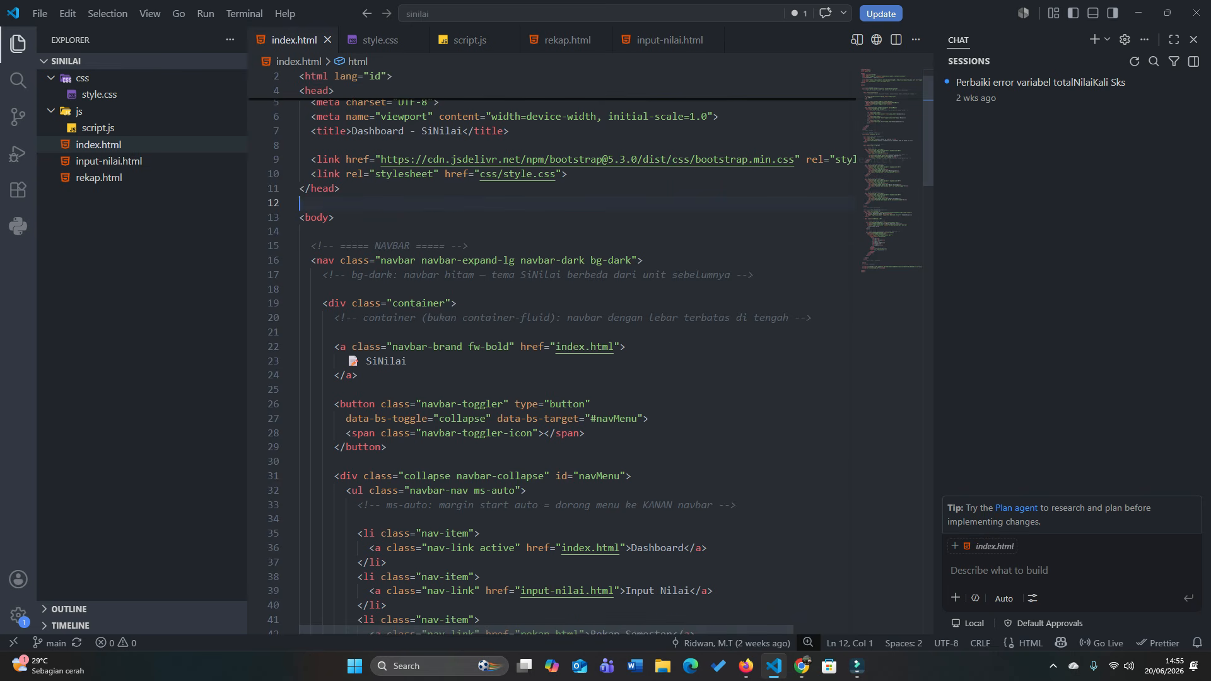
{"action": "left_click_drag", "start_coordinate": [934, 380], "coordinate": [971, 383]}
{"action": "left_click", "coordinate": [763, 405]}
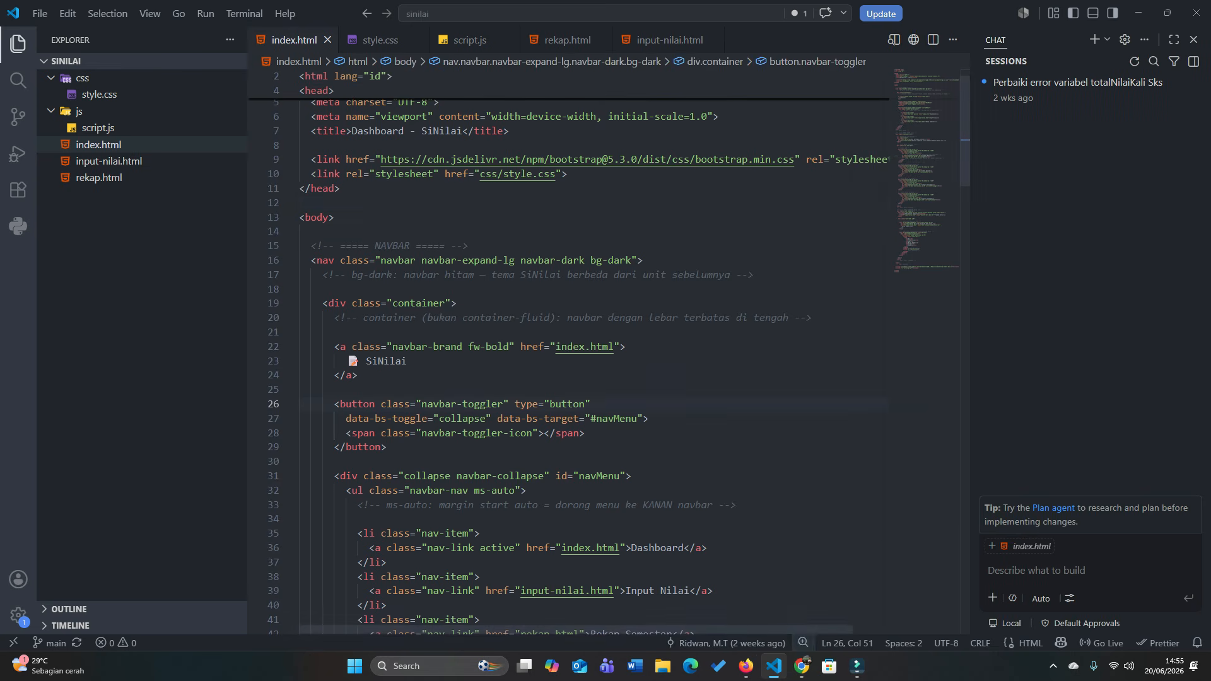
Switch to Chrome and look at the Indeks Prestasi card label on the published site's Dashboard.
{"action": "left_click", "coordinate": [802, 666]}
{"action": "left_click", "coordinate": [391, 13]}
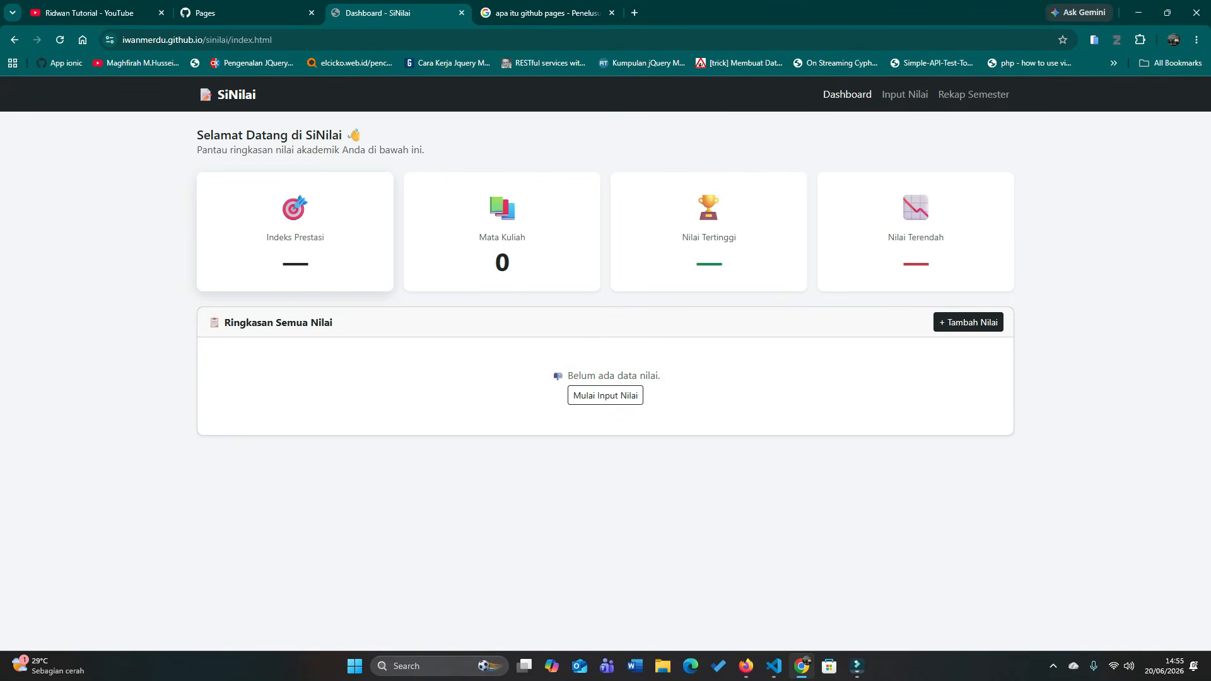
{"action": "left_click_drag", "start_coordinate": [267, 237], "coordinate": [325, 245]}
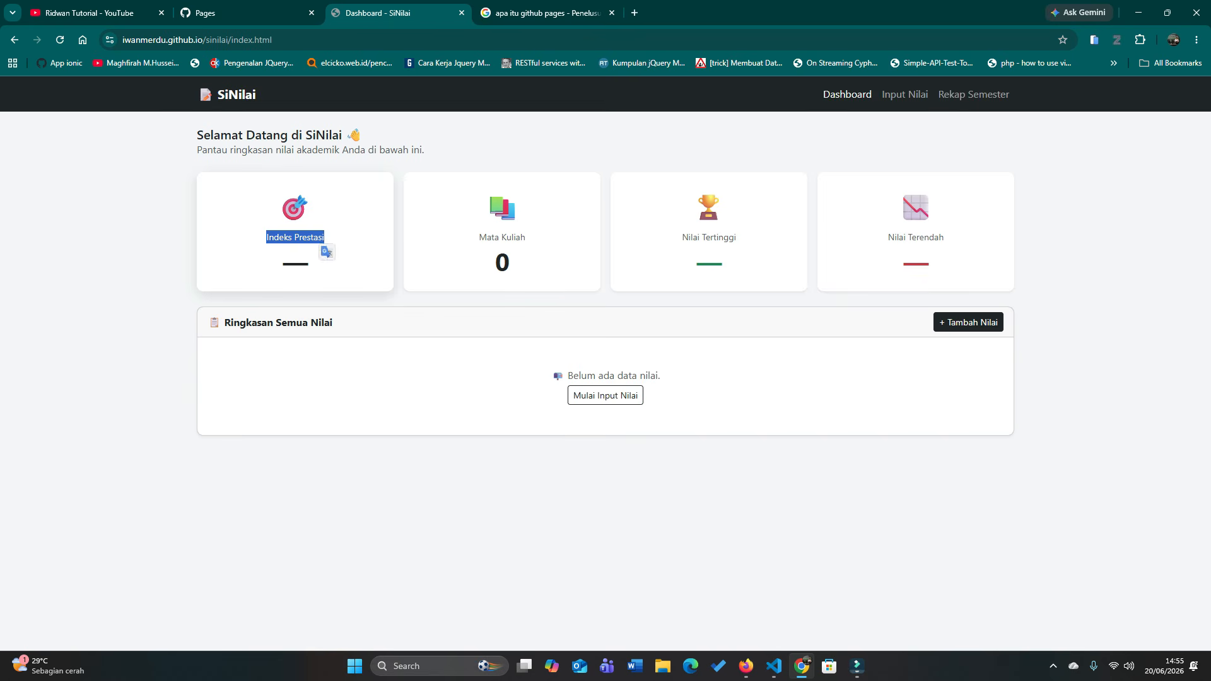
{"action": "left_click", "coordinate": [317, 241]}
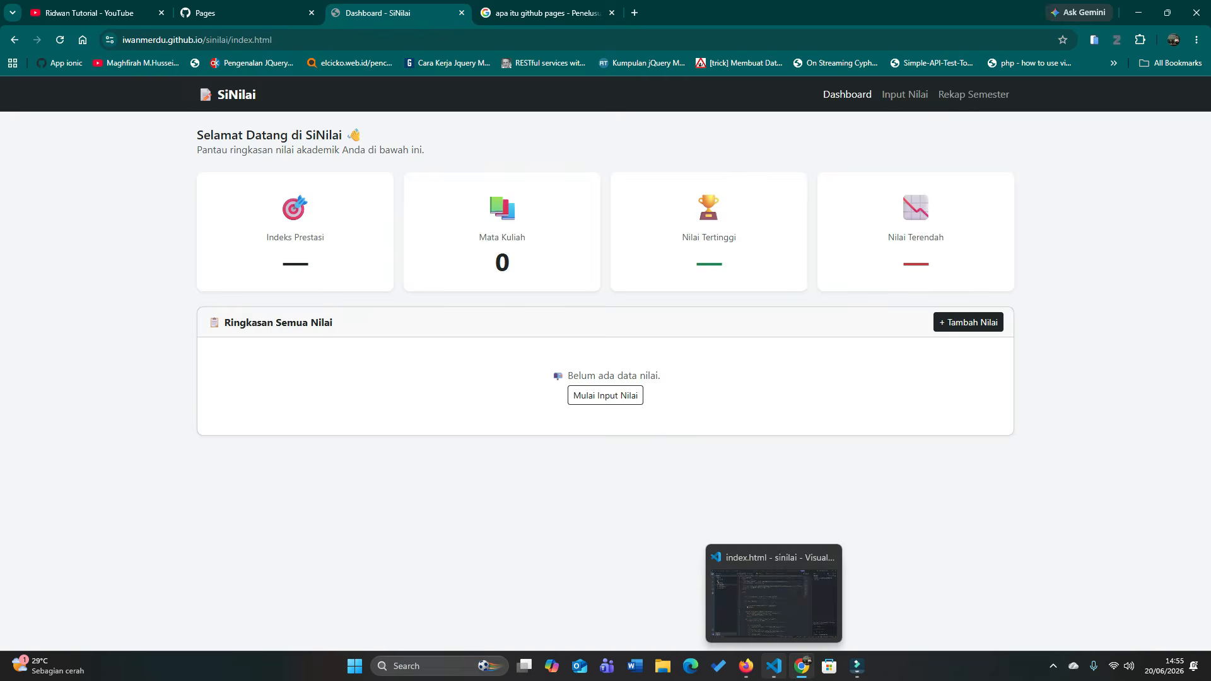
Switch to VS Code, change the Indeks Prestasi label under Kartu IPK in index.html to "IPK Mahasiswa", and save the file.
{"action": "left_click", "coordinate": [774, 667]}
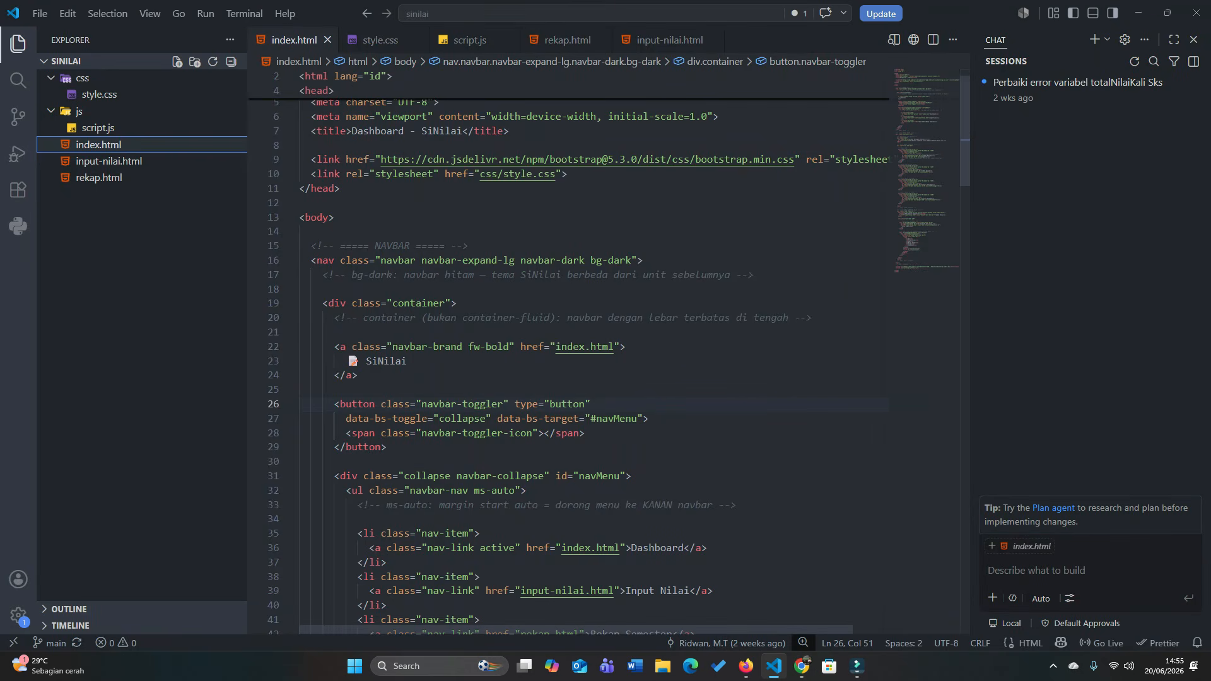
{"action": "scroll", "coordinate": [568, 353], "scroll_direction": "down", "scroll_amount": 5}
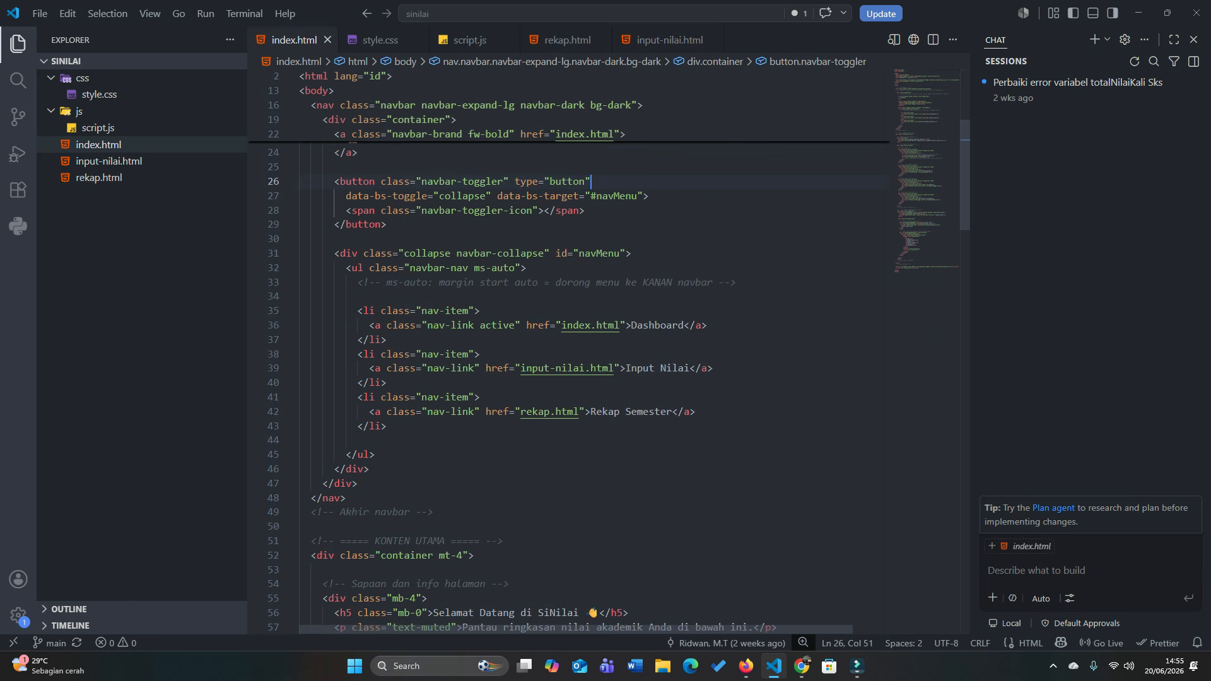
{"action": "scroll", "coordinate": [568, 353], "scroll_direction": "down", "scroll_amount": 2}
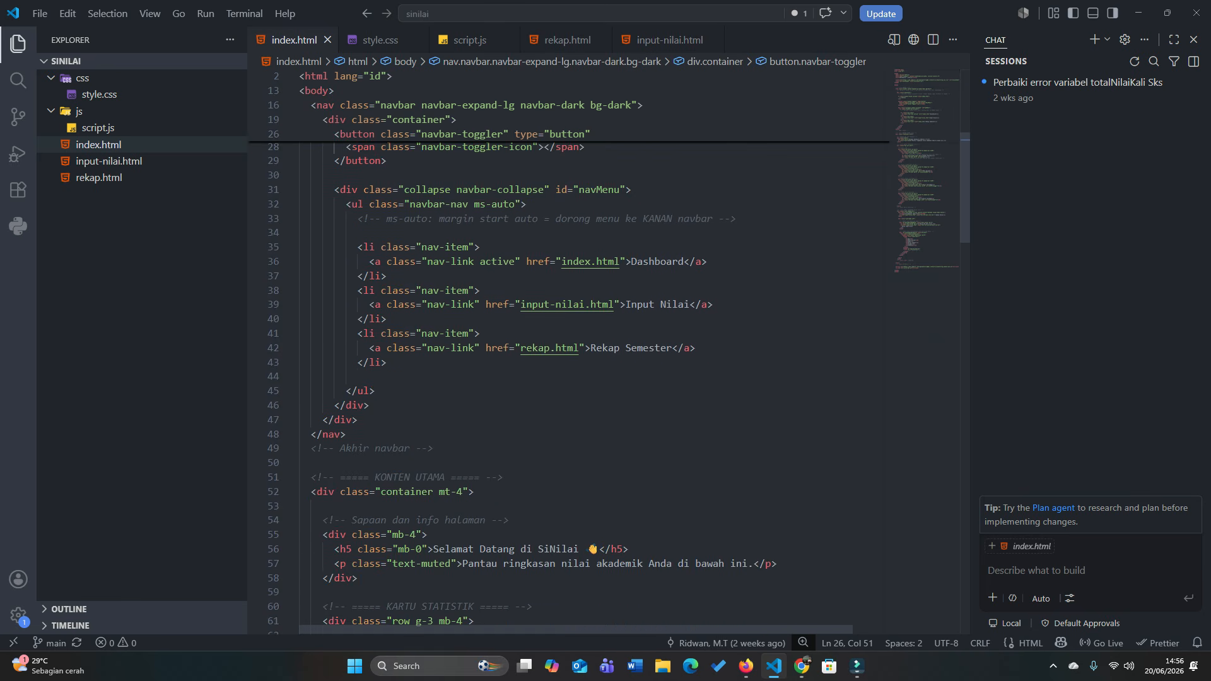
{"action": "scroll", "coordinate": [610, 379], "scroll_direction": "up", "scroll_amount": 1}
{"action": "scroll", "coordinate": [568, 353], "scroll_direction": "down", "scroll_amount": 9}
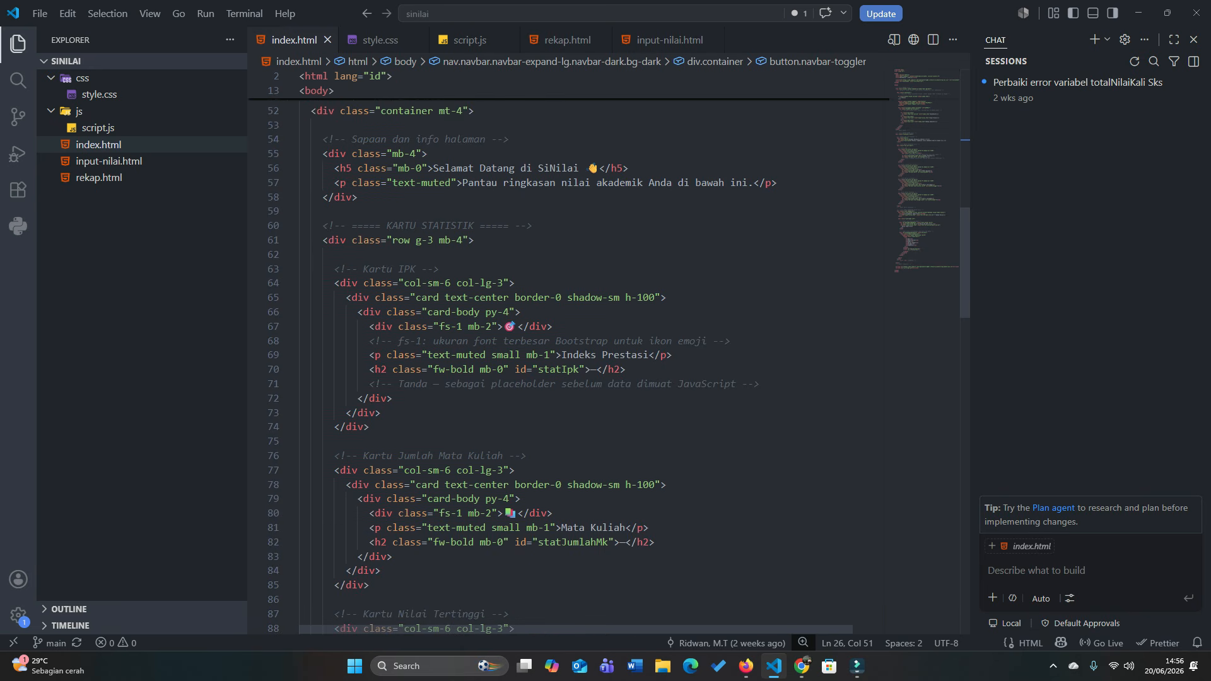
{"action": "left_click", "coordinate": [649, 356]}
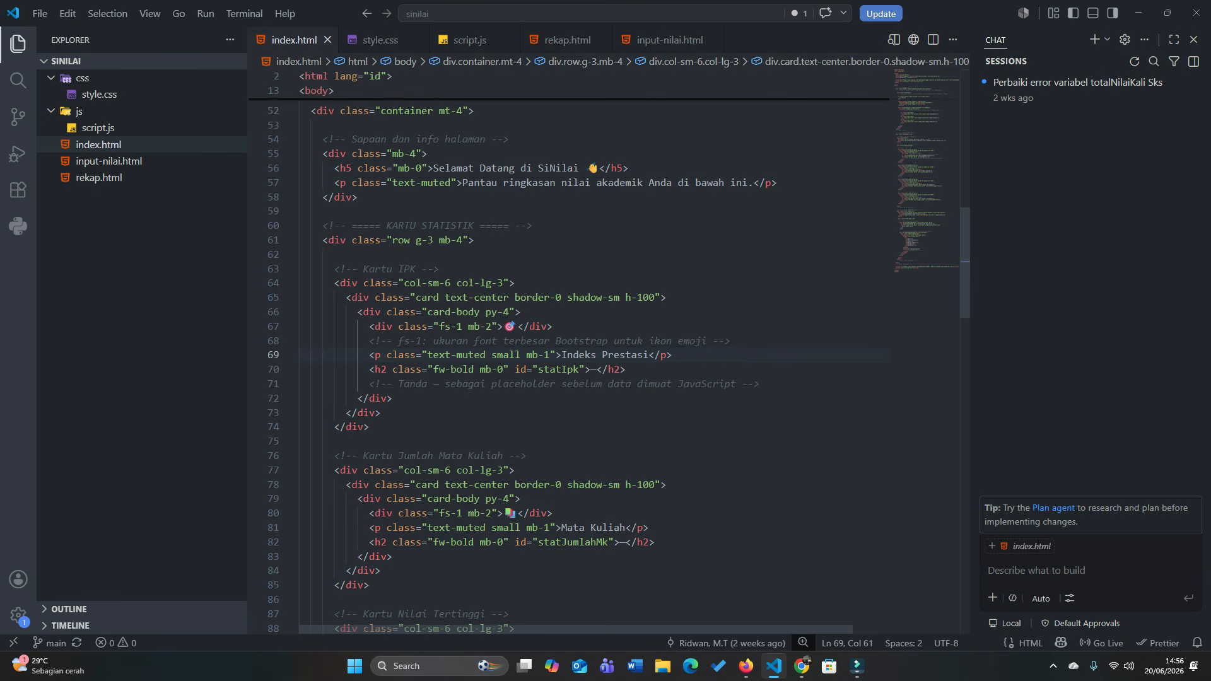
{"action": "key", "text": "ctrl+BackSpace"}
{"action": "key", "text": "ctrl+BackSpace"}
{"action": "type", "text": "IPK Mahasiswa"}
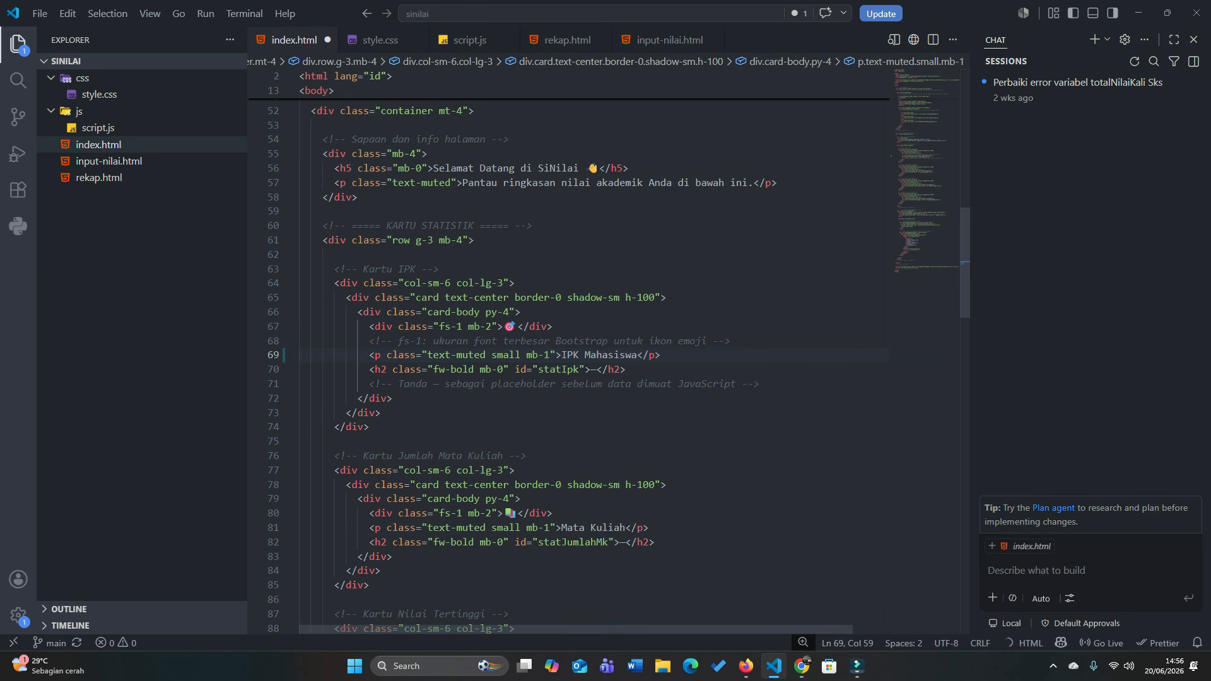
{"action": "key", "text": "End"}
{"action": "key", "text": "ctrl+s"}
{"action": "left_click", "coordinate": [625, 355]}
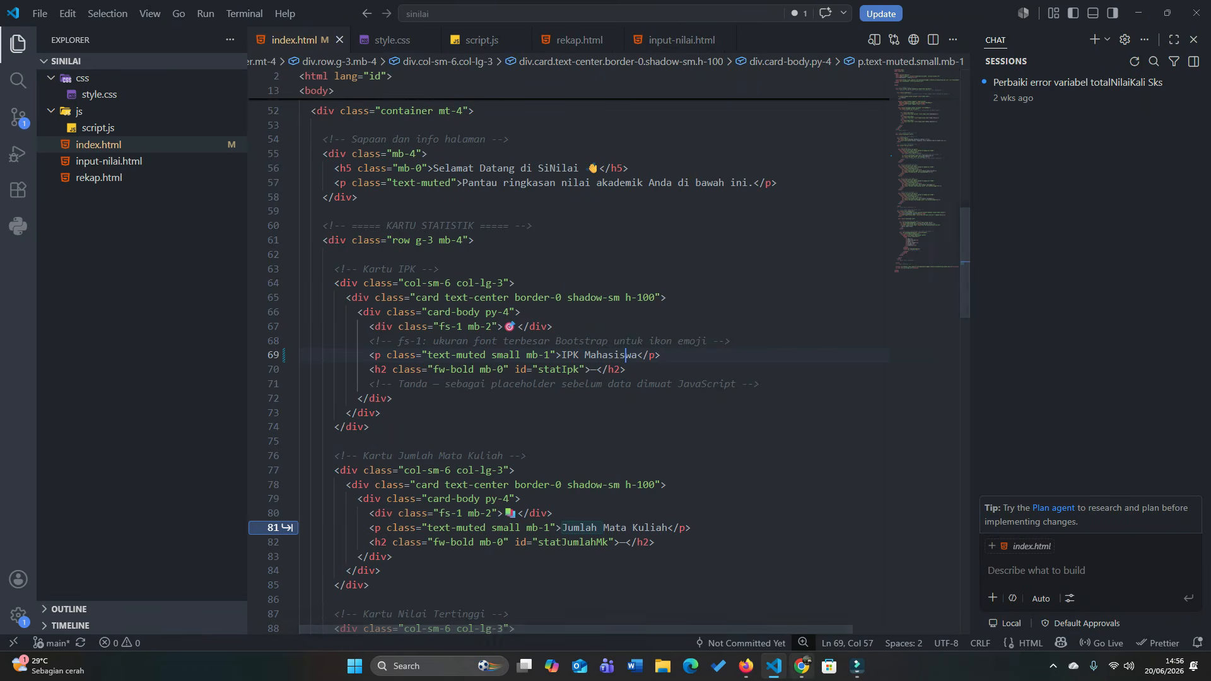
Check the published Dashboard and its address in Chrome, then return to the edited index.html in VS Code.
{"action": "key", "text": "alt+Tab"}
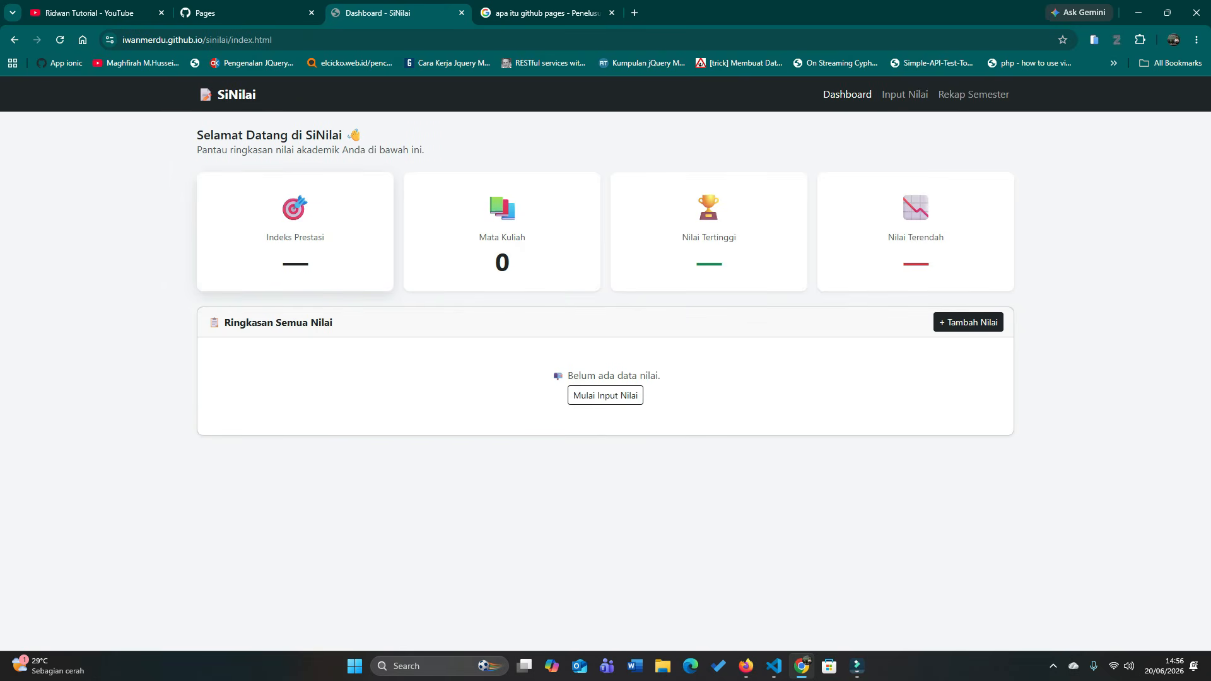
{"action": "left_click_drag", "start_coordinate": [276, 40], "coordinate": [121, 39]}
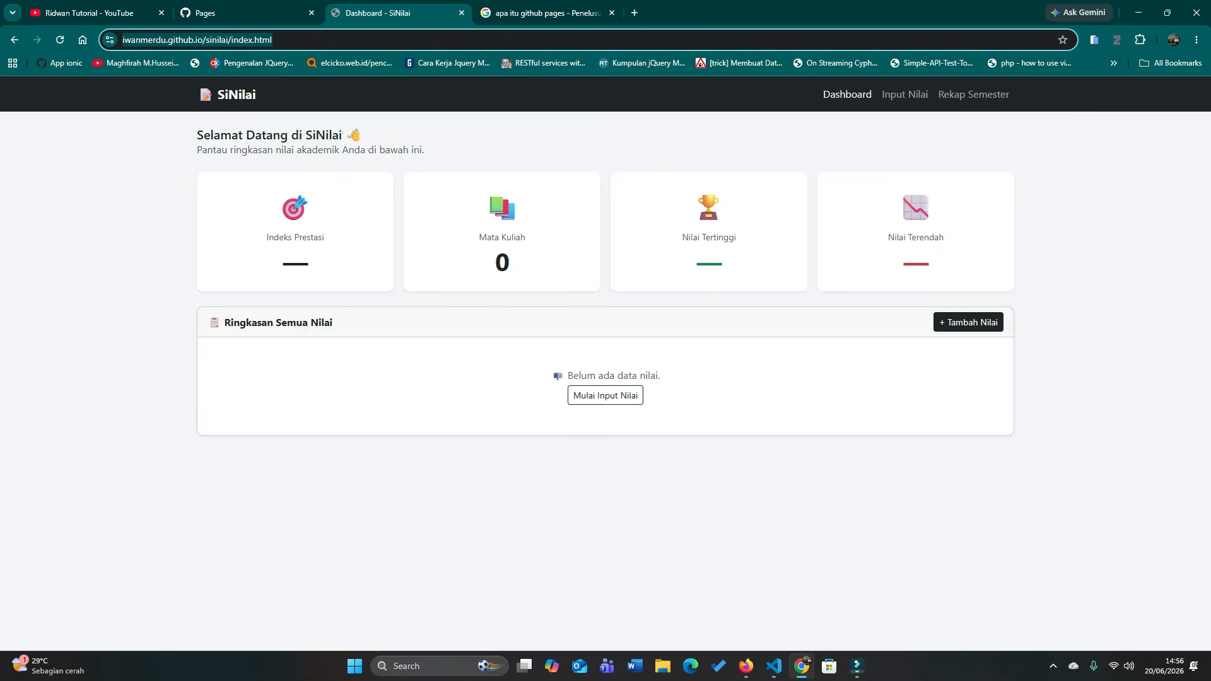
{"action": "key", "text": "Escape"}
{"action": "left_click", "coordinate": [774, 666]}
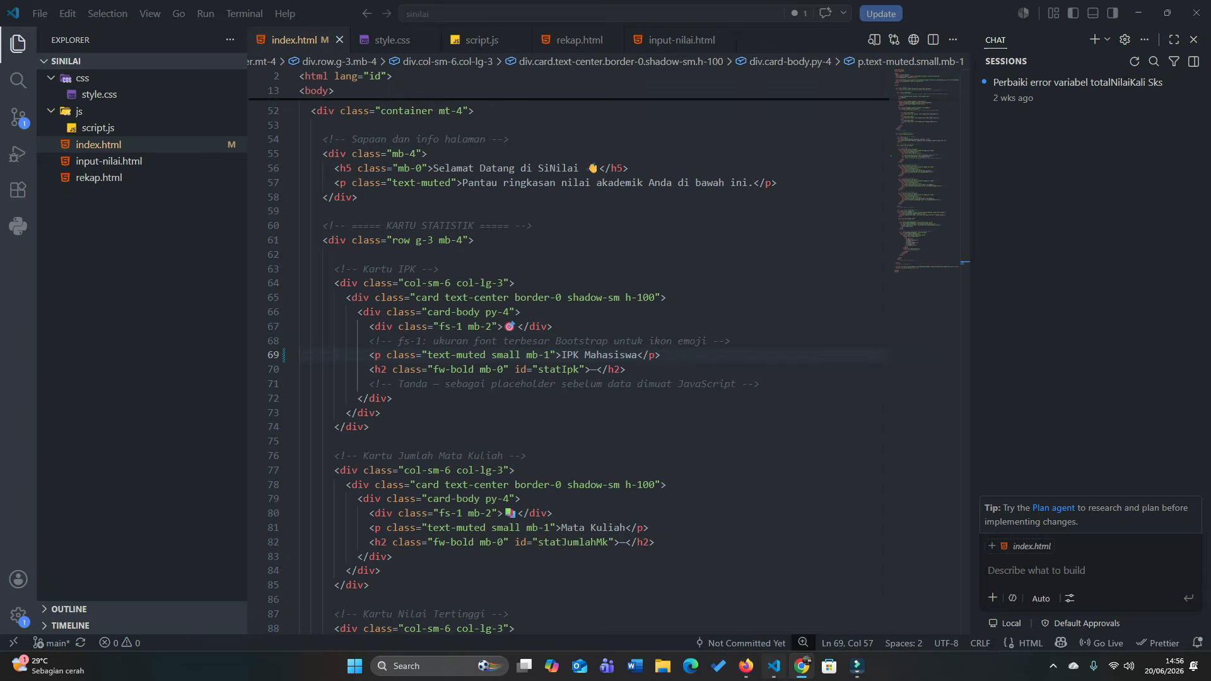
Switch to Chrome and open the sinilai repository's code page from the account's repository list on GitHub.
{"action": "left_click", "coordinate": [801, 666]}
{"action": "left_click", "coordinate": [252, 13]}
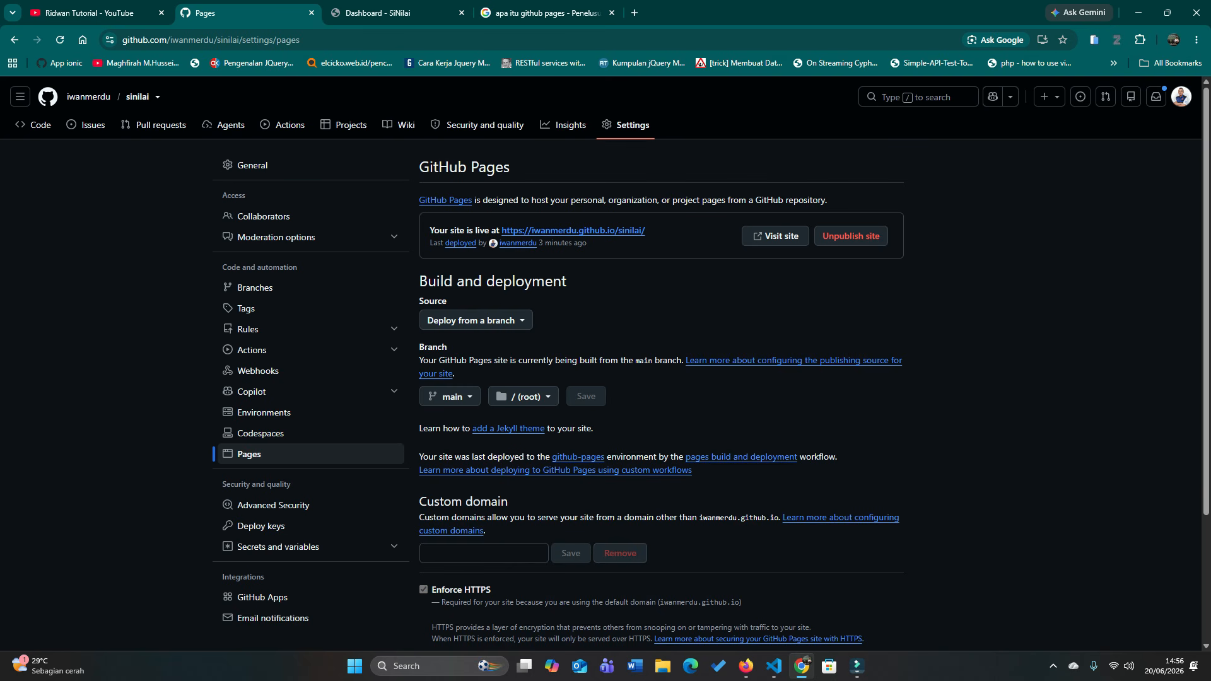
{"action": "left_click", "coordinate": [1181, 96]}
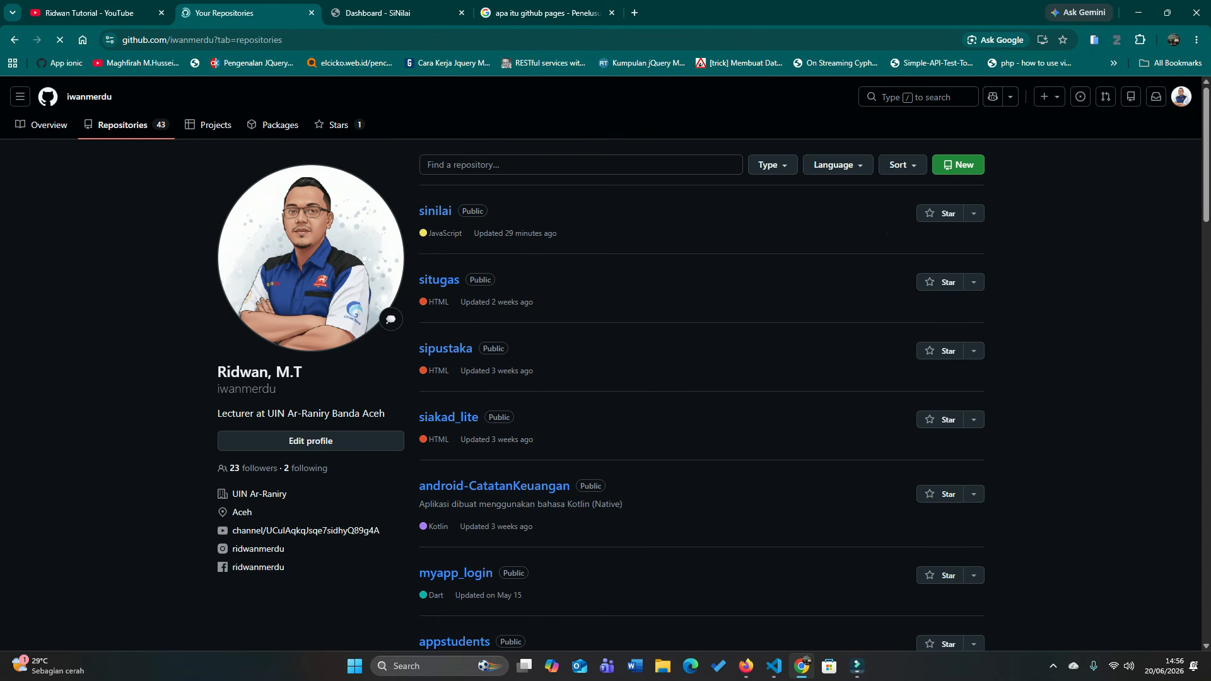
{"action": "left_click", "coordinate": [435, 211]}
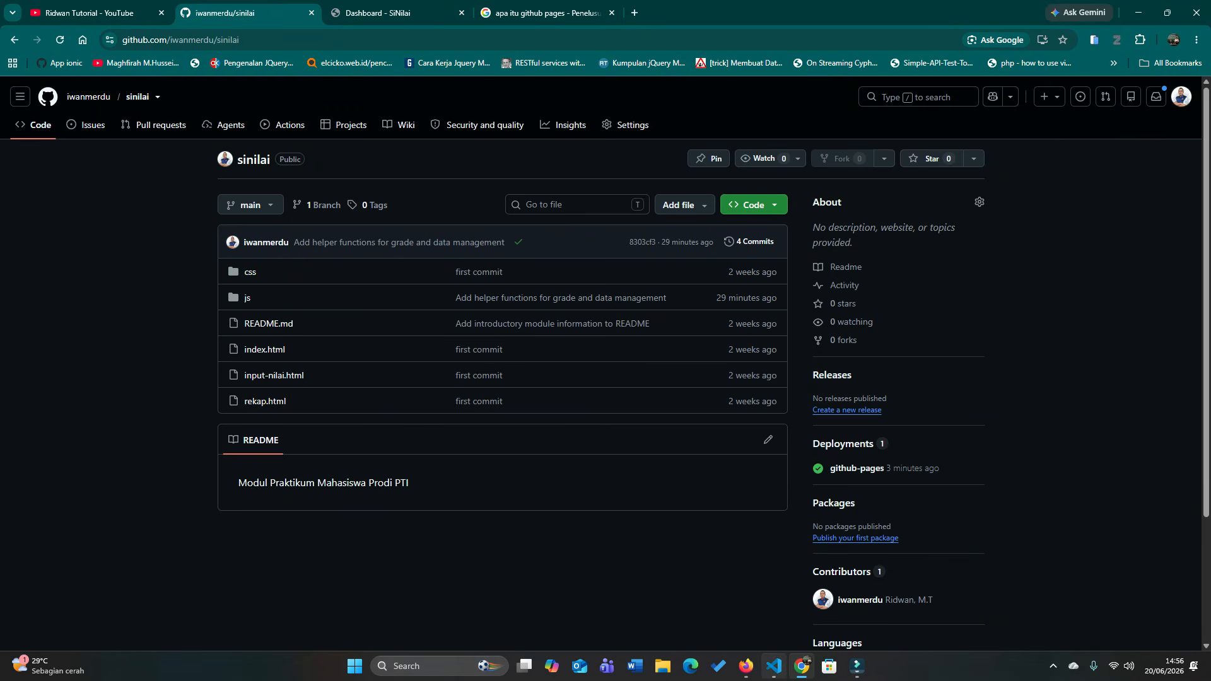
Switch to VS Code, stage and commit the index.html change with the message "perubahan code index.html", and sync it with the remote repository.
{"action": "left_click", "coordinate": [774, 666]}
{"action": "scroll", "coordinate": [568, 347], "scroll_direction": "up", "scroll_amount": 9}
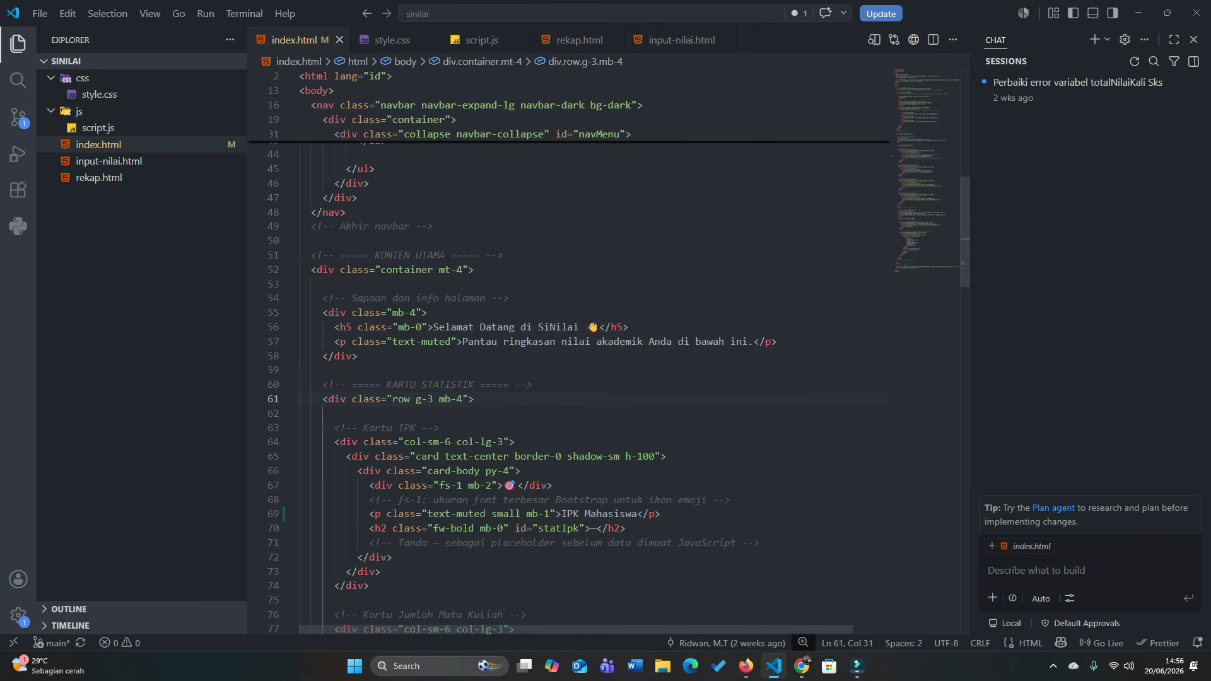
{"action": "scroll", "coordinate": [568, 347], "scroll_direction": "down", "scroll_amount": 8}
{"action": "scroll", "coordinate": [567, 347], "scroll_direction": "down", "scroll_amount": 2}
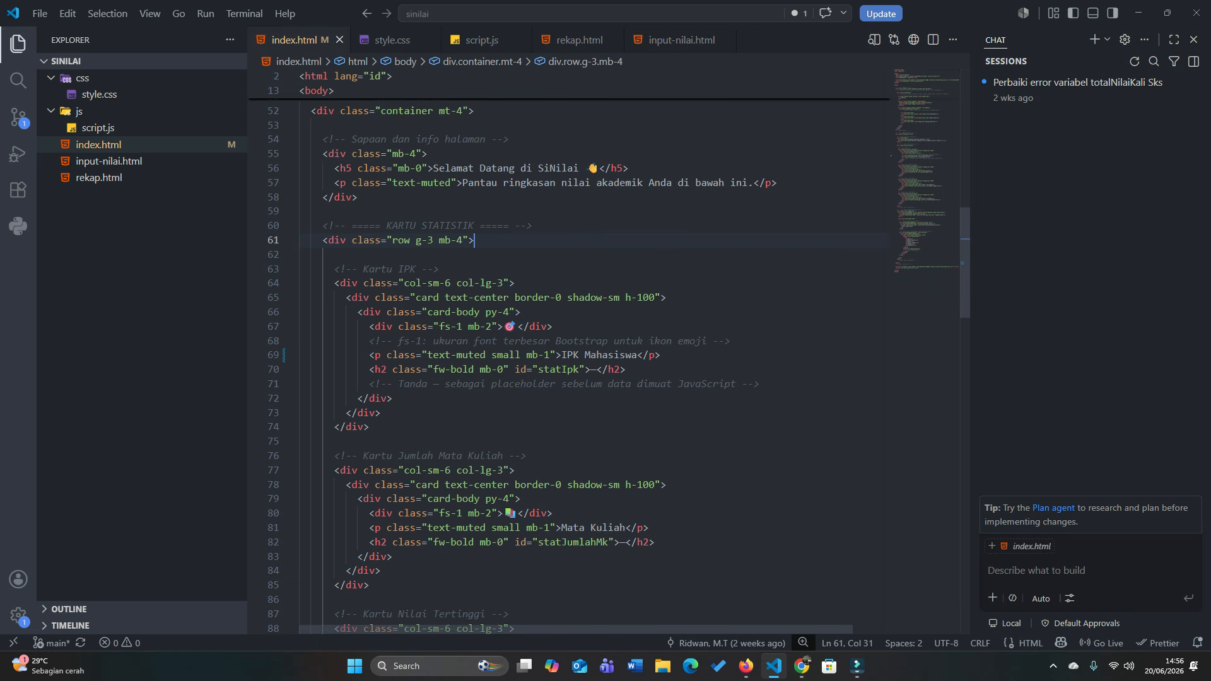
{"action": "scroll", "coordinate": [568, 347], "scroll_direction": "up", "scroll_amount": 1}
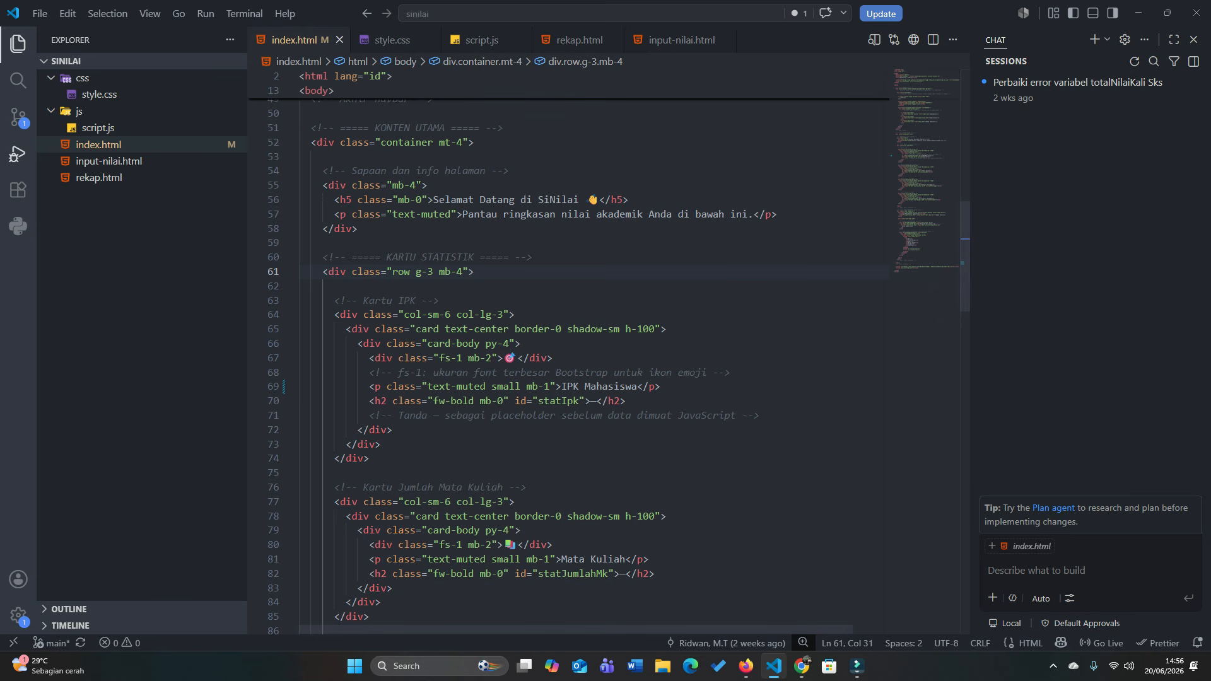
{"action": "left_click", "coordinate": [18, 117]}
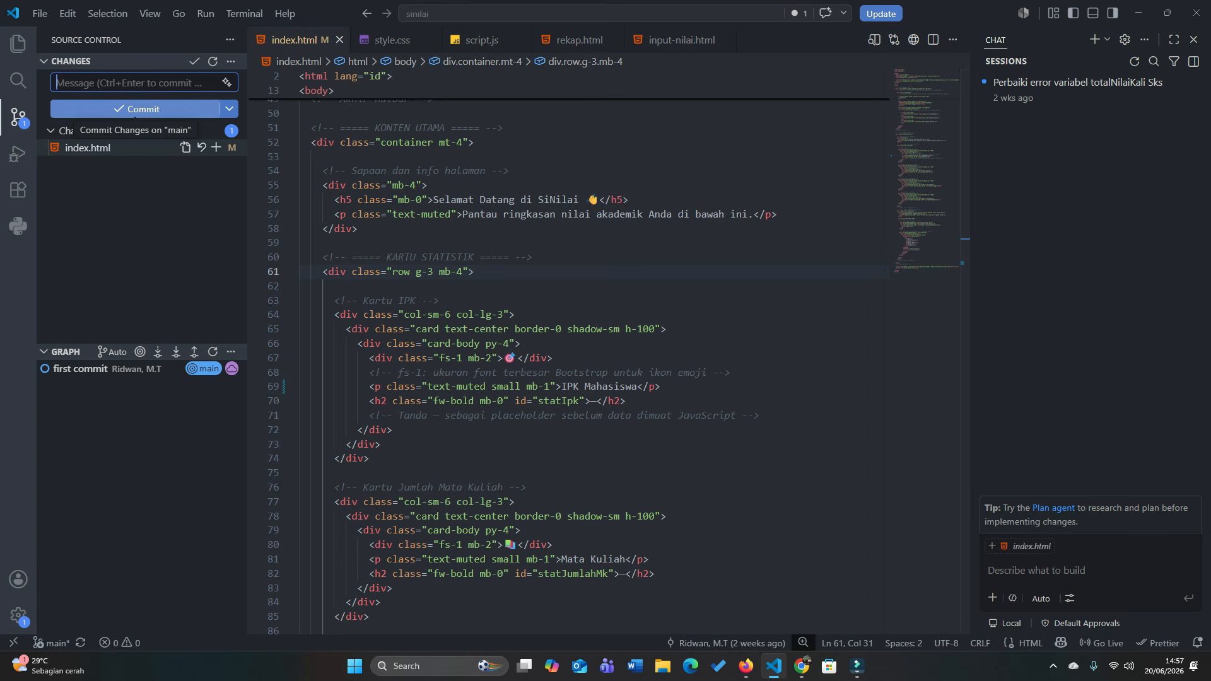
{"action": "type", "text": "peruaba"}
{"action": "key", "text": "BackSpace"}
{"action": "key", "text": "BackSpace"}
{"action": "key", "text": "BackSpace"}
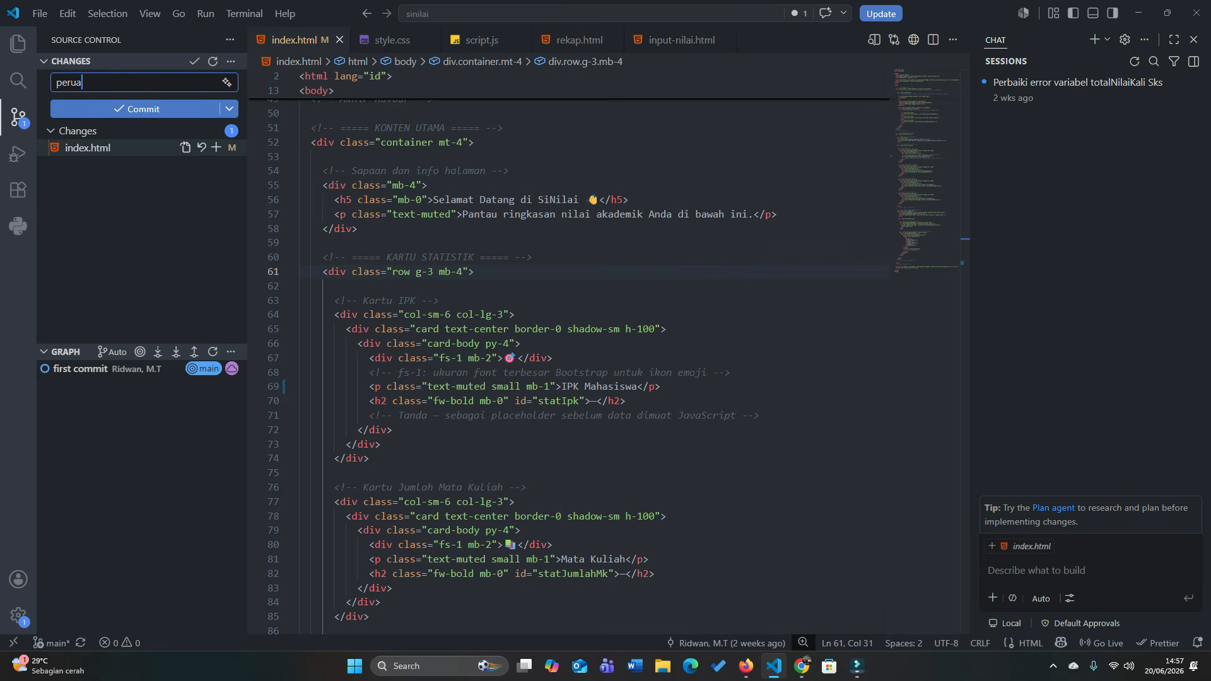
{"action": "type", "text": "bahan code index.html"}
{"action": "key", "text": "ctrl+Return"}
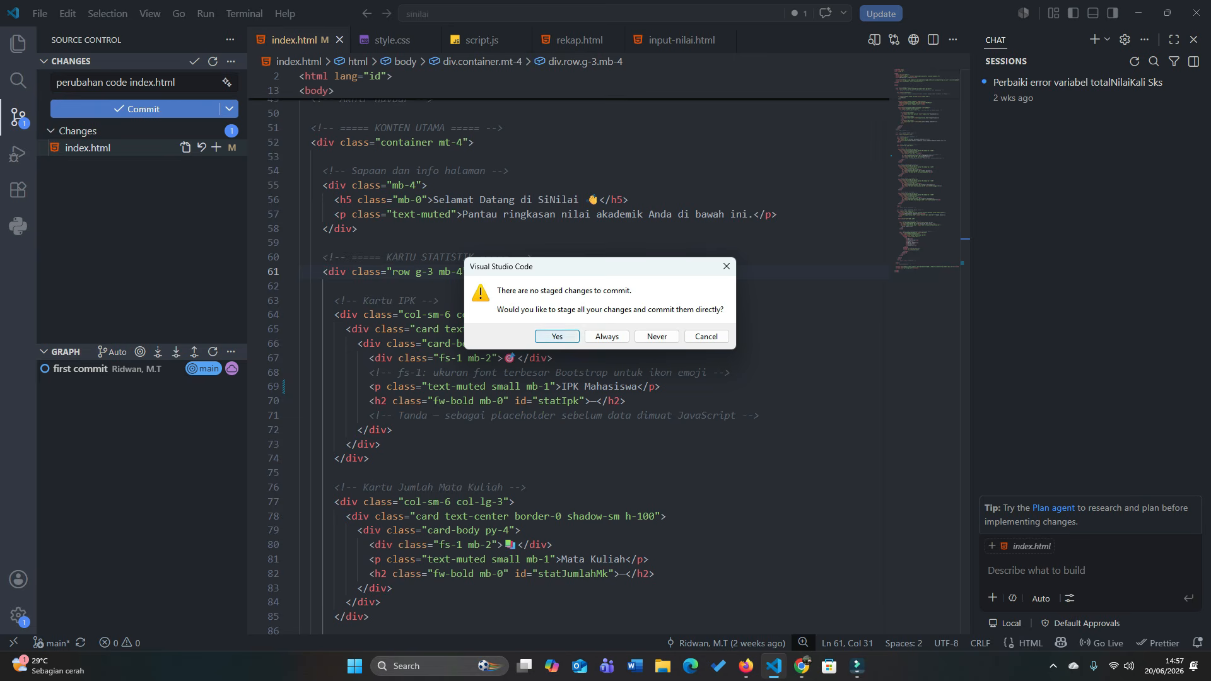
{"action": "key", "text": "Return"}
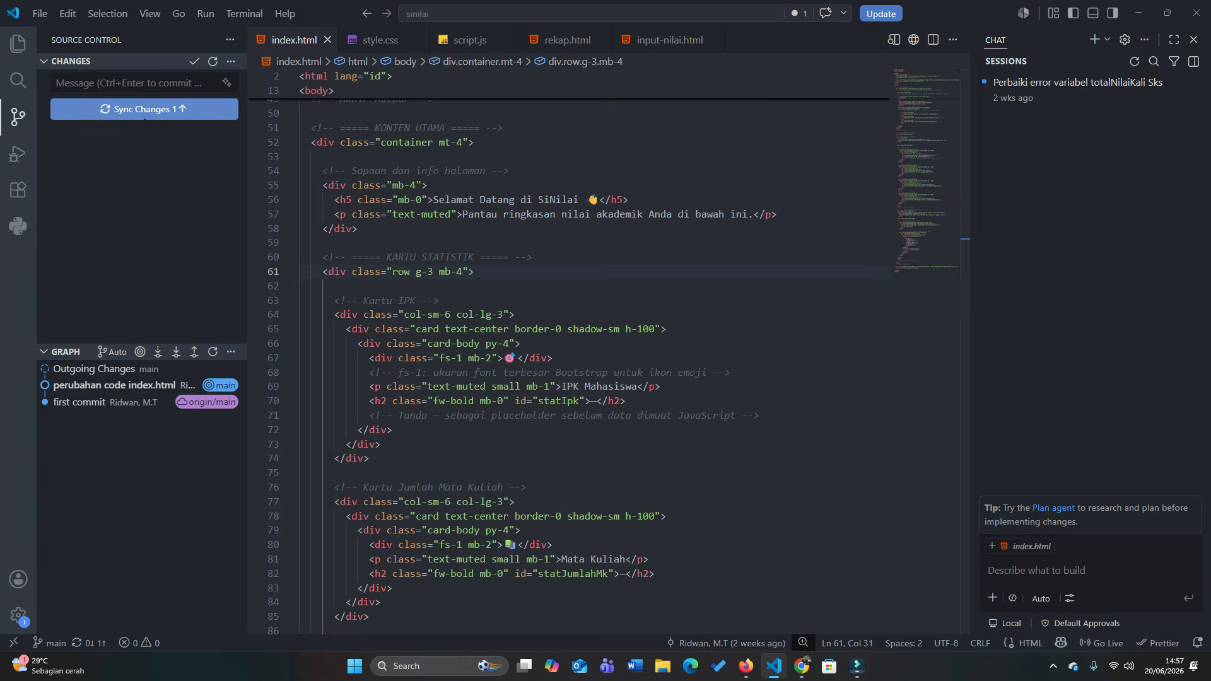
{"action": "left_click", "coordinate": [145, 108]}
{"action": "key", "text": "Return"}
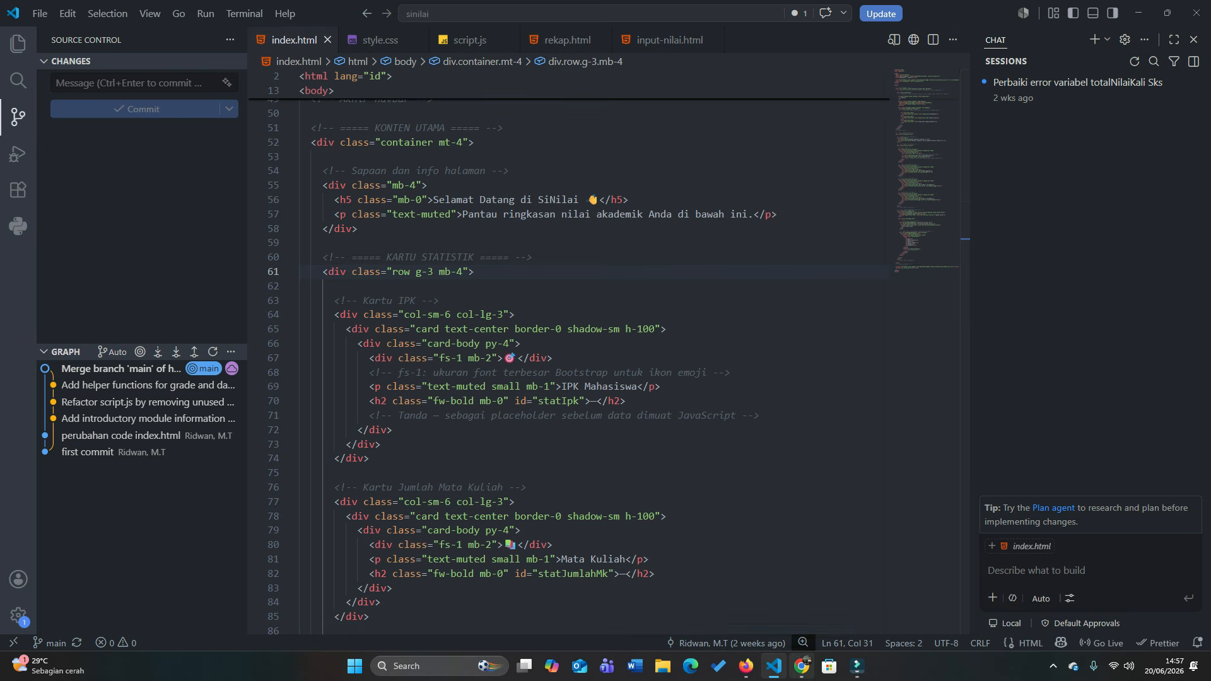
Switch to Chrome, check the first card's label on the published Dashboard, and reload the page.
{"action": "left_click", "coordinate": [801, 666]}
{"action": "left_click", "coordinate": [391, 12]}
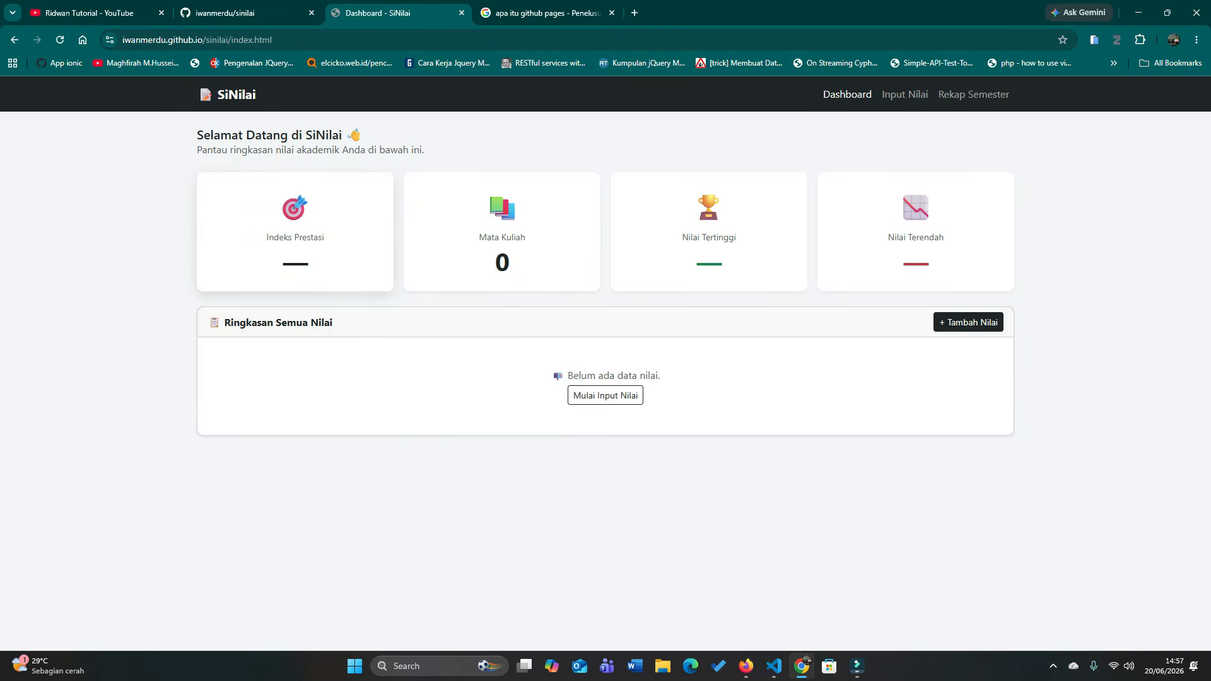
{"action": "left_click_drag", "start_coordinate": [265, 238], "coordinate": [326, 238]}
{"action": "left_click", "coordinate": [328, 243]}
{"action": "left_click", "coordinate": [60, 40]}
Reload the sinilai repository on GitHub, open index.html and check the Kartu IPK label on line 69.
{"action": "left_click", "coordinate": [239, 13]}
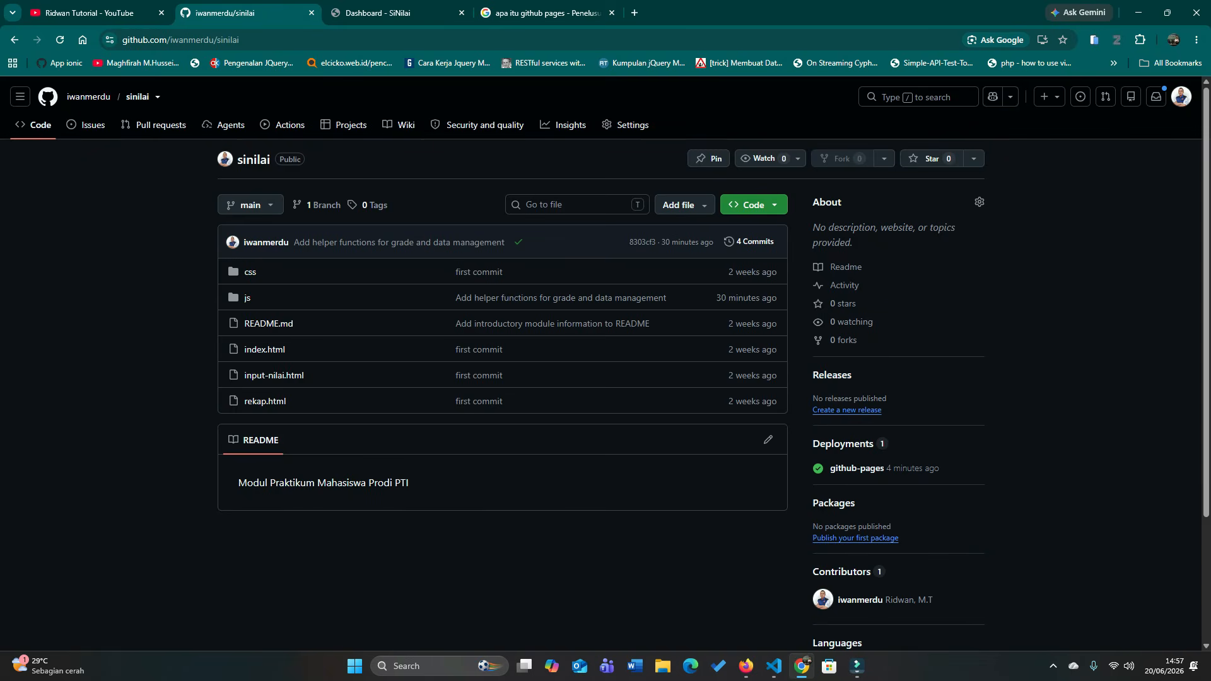
{"action": "left_click", "coordinate": [60, 40]}
{"action": "left_click", "coordinate": [276, 351]}
{"action": "scroll", "coordinate": [700, 391], "scroll_direction": "down", "scroll_amount": 6}
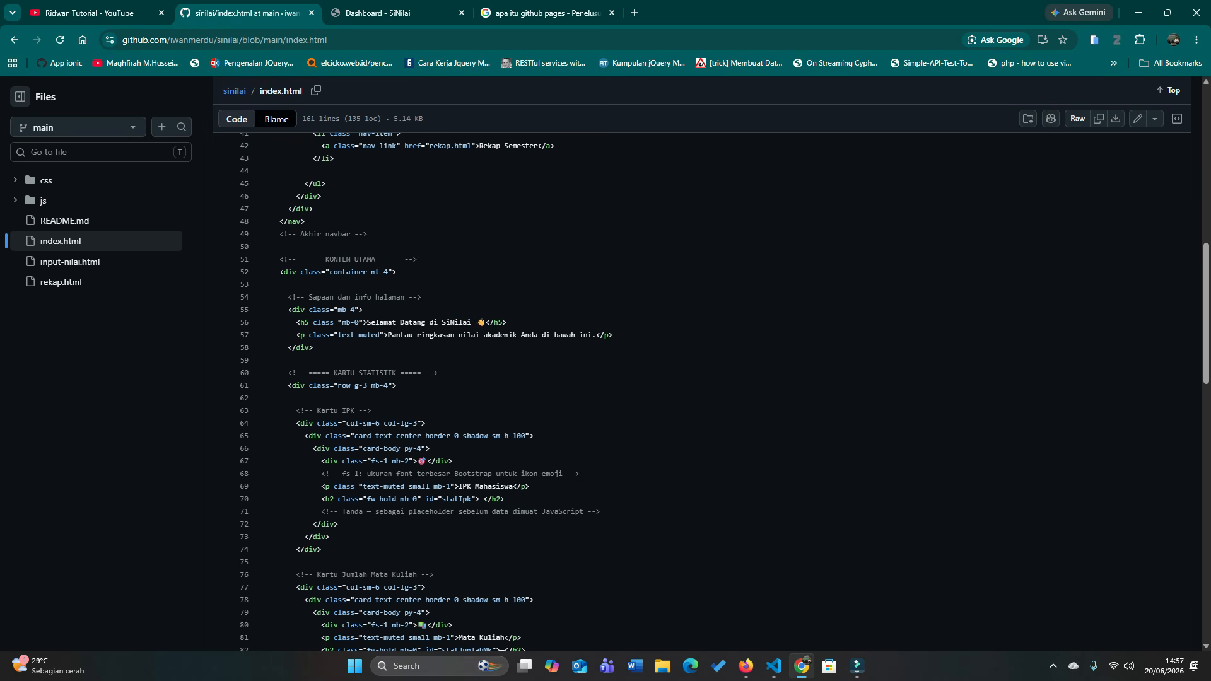
{"action": "left_click_drag", "start_coordinate": [458, 487], "coordinate": [517, 487]}
{"action": "left_click", "coordinate": [516, 486]}
Return to the published Dashboard, reload it repeatedly and check the first card's label for the pushed change.
{"action": "left_click", "coordinate": [397, 12]}
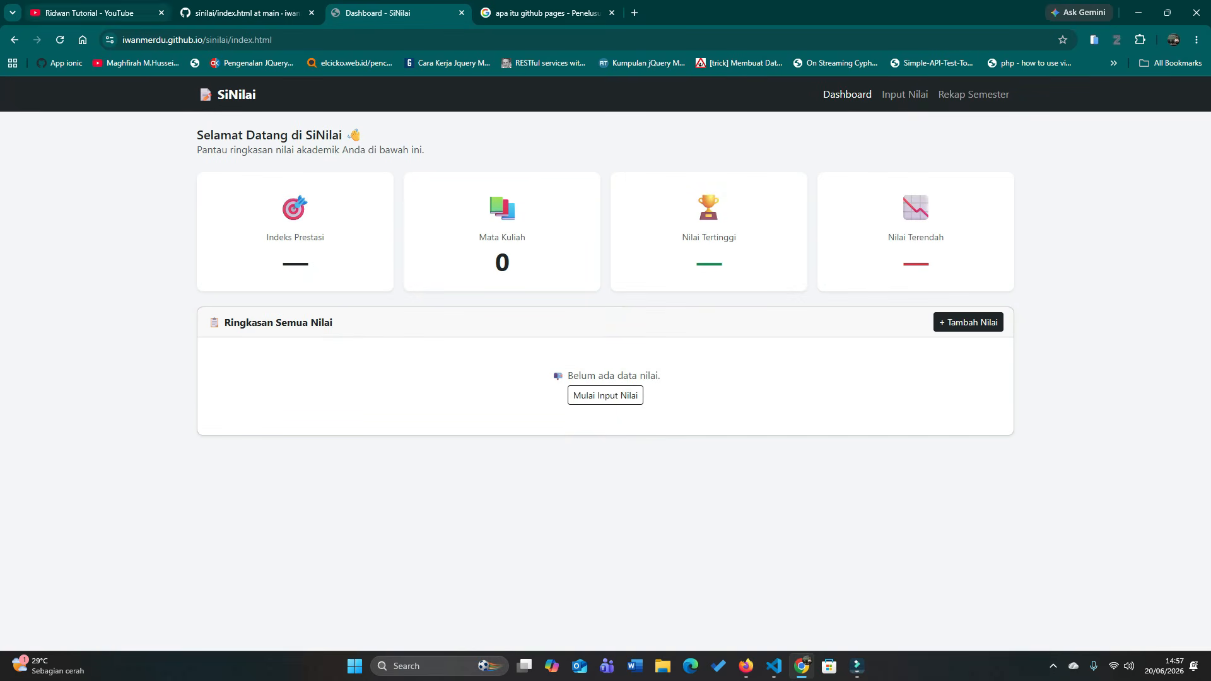
{"action": "left_click", "coordinate": [60, 40]}
{"action": "left_click", "coordinate": [60, 40]}
{"action": "left_click", "coordinate": [60, 40]}
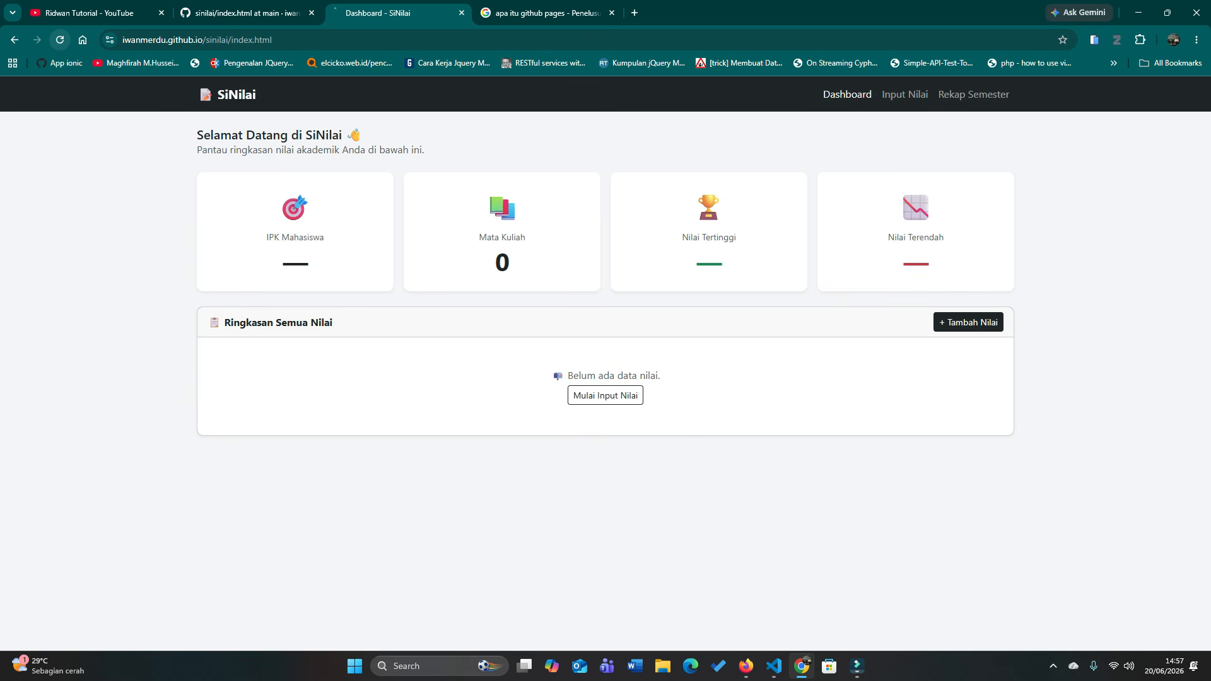
{"action": "left_click_drag", "start_coordinate": [267, 237], "coordinate": [323, 247]}
{"action": "left_click", "coordinate": [353, 366]}
{"action": "left_click", "coordinate": [60, 40]}
{"action": "left_click_drag", "start_coordinate": [267, 237], "coordinate": [339, 242]}
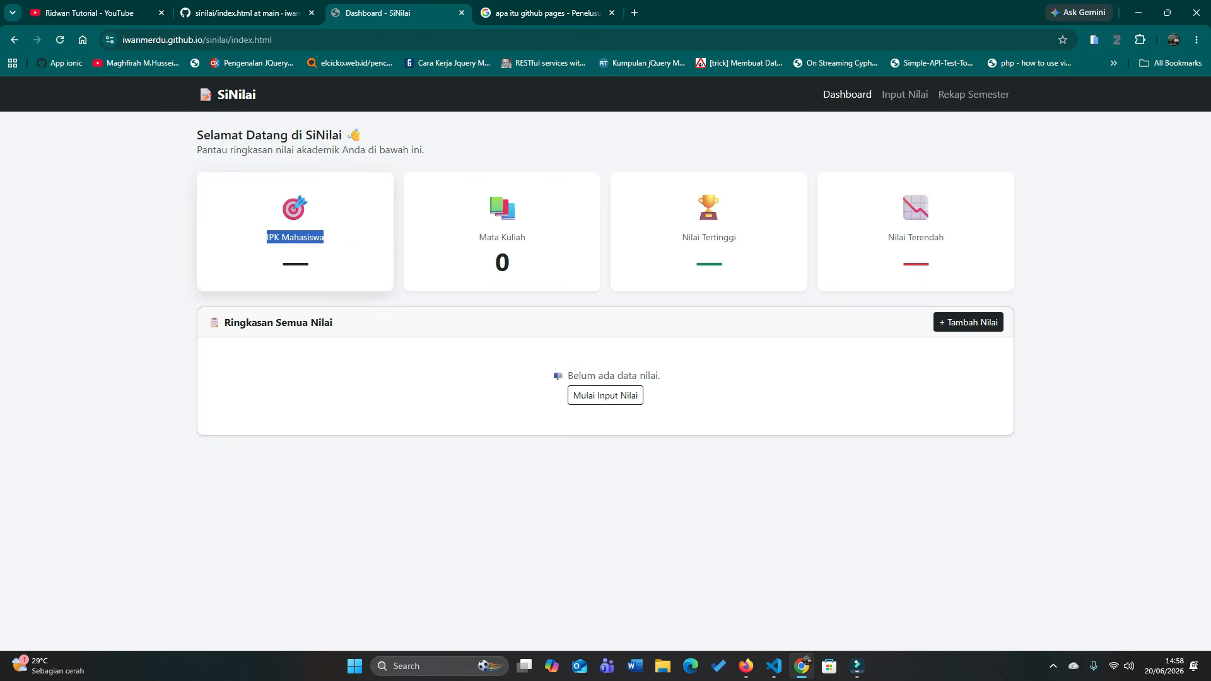
{"action": "left_click", "coordinate": [344, 265]}
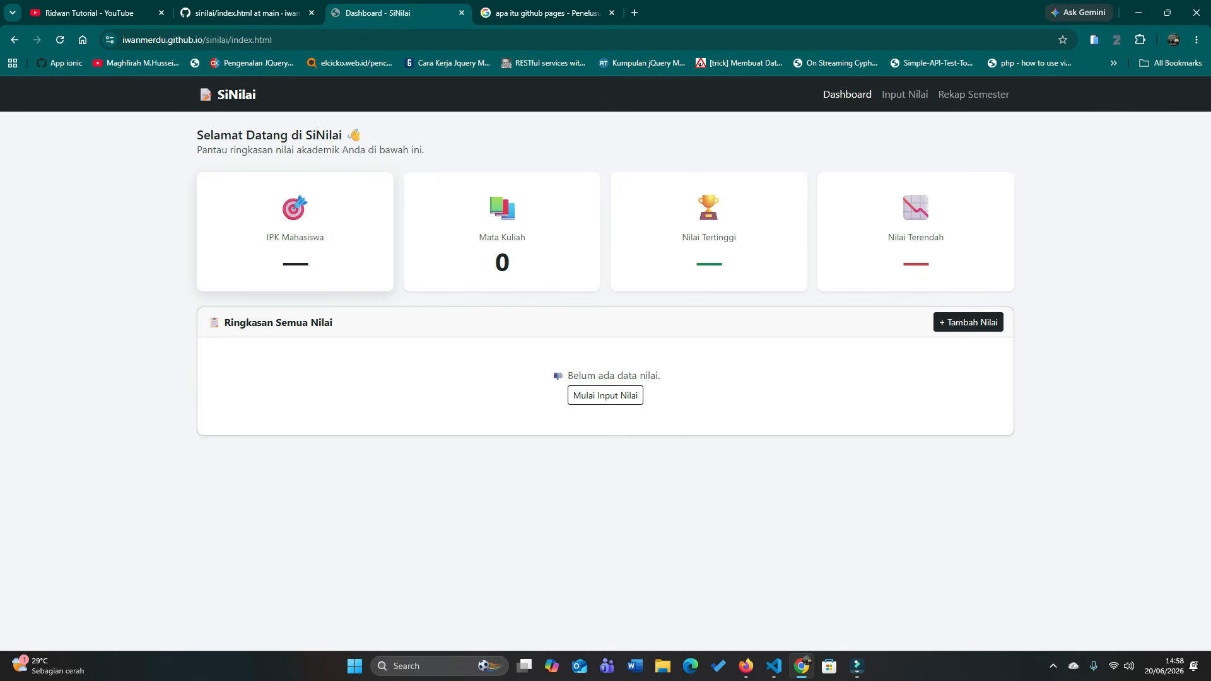
{"action": "left_click_drag", "start_coordinate": [266, 237], "coordinate": [328, 265]}
{"action": "left_click", "coordinate": [341, 262]}
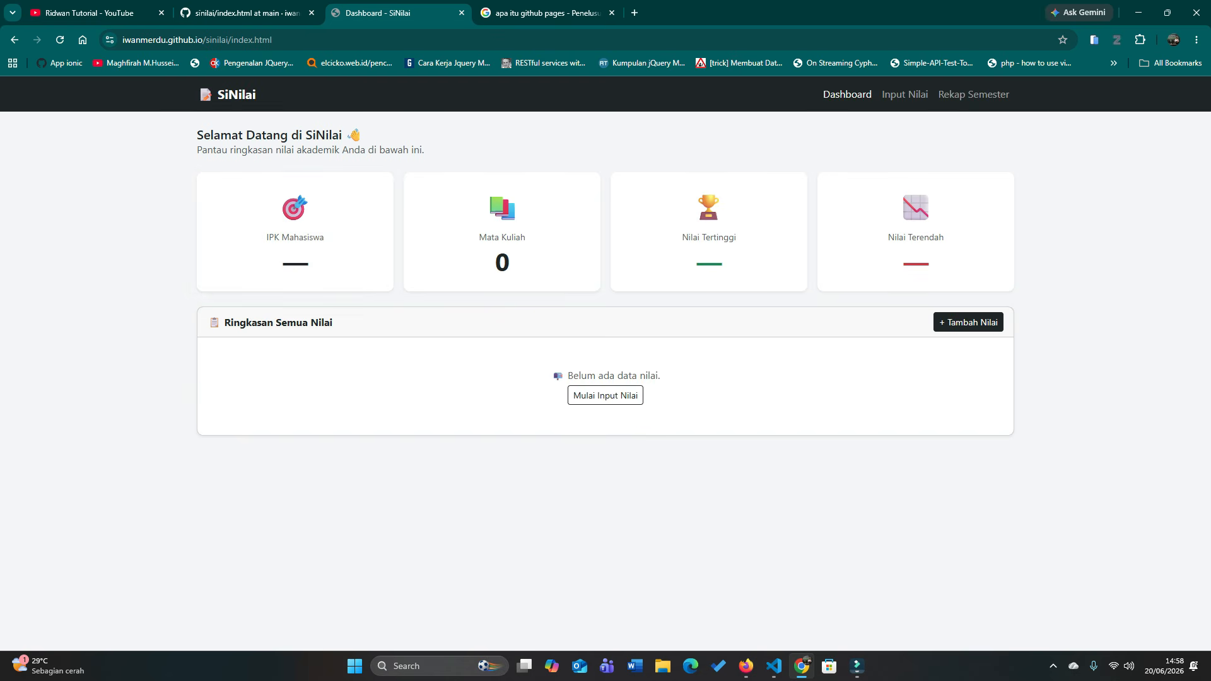
Switch to VS Code and review the index.html source from the beginning through the navbar section.
{"action": "left_click", "coordinate": [774, 667]}
{"action": "scroll", "coordinate": [568, 347], "scroll_direction": "up", "scroll_amount": 8}
{"action": "scroll", "coordinate": [609, 354], "scroll_direction": "up", "scroll_amount": 10}
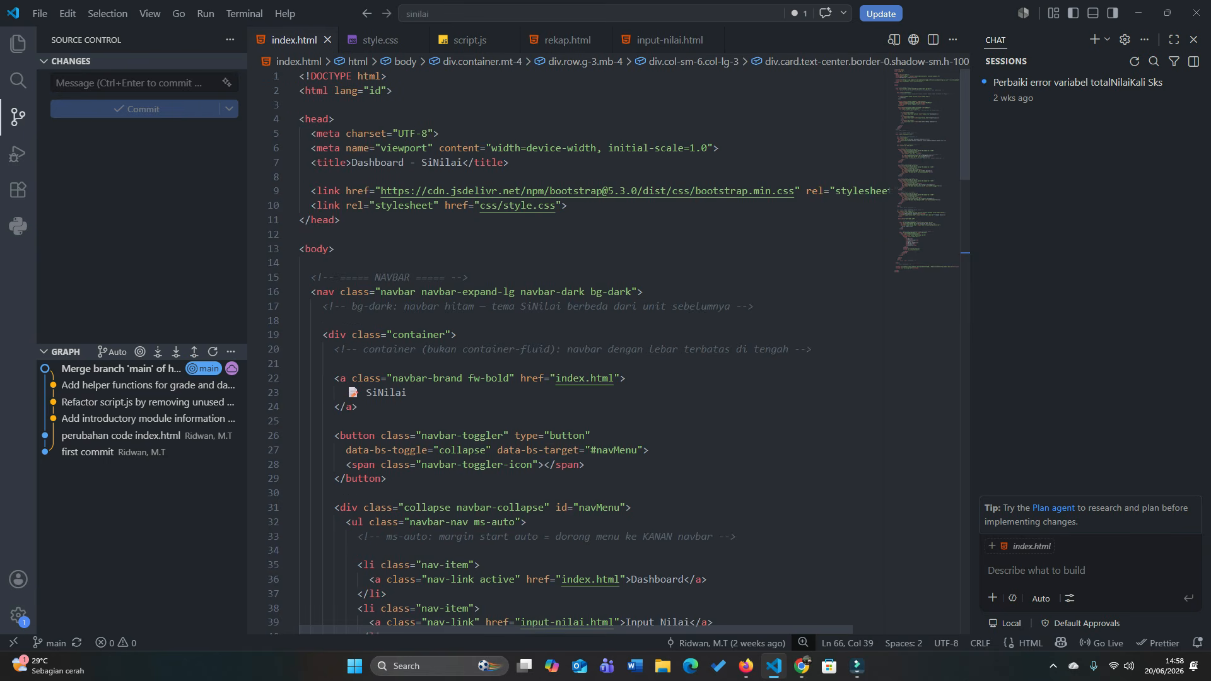
{"action": "left_click", "coordinate": [458, 335]}
{"action": "scroll", "coordinate": [458, 335], "scroll_direction": "down", "scroll_amount": 4}
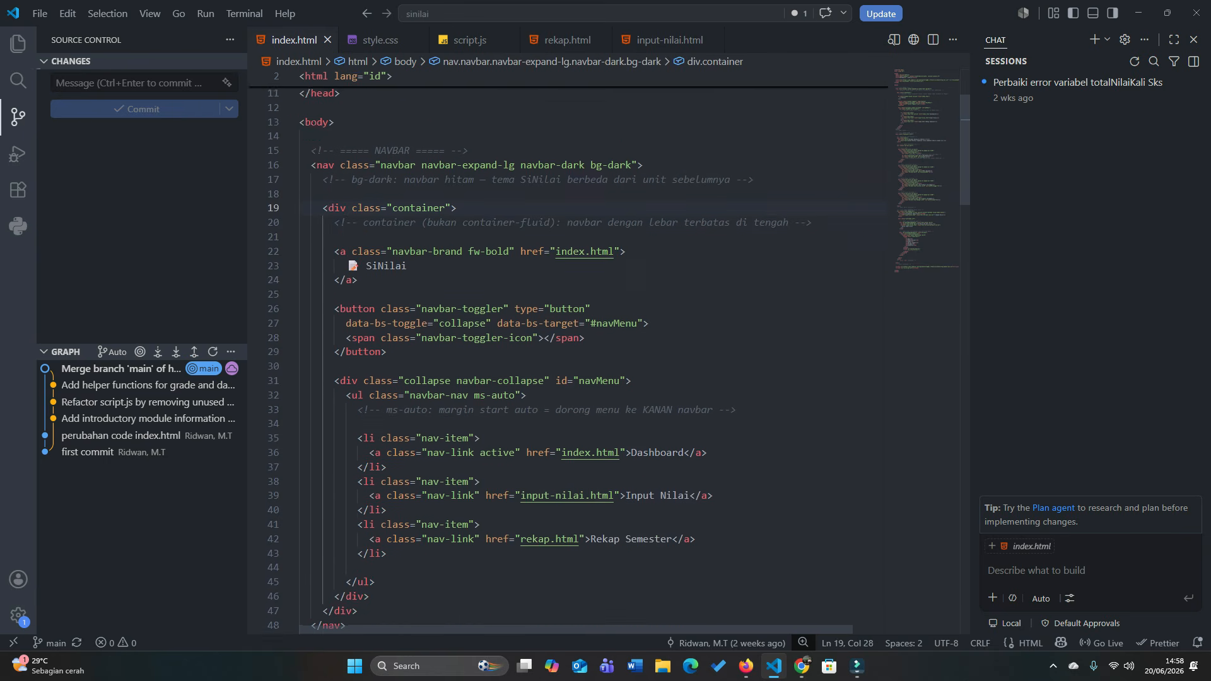
Switch between Chrome and VS Code to compare the local index.html with its GitHub copy, and reload the published Dashboard.
{"action": "left_click", "coordinate": [802, 666]}
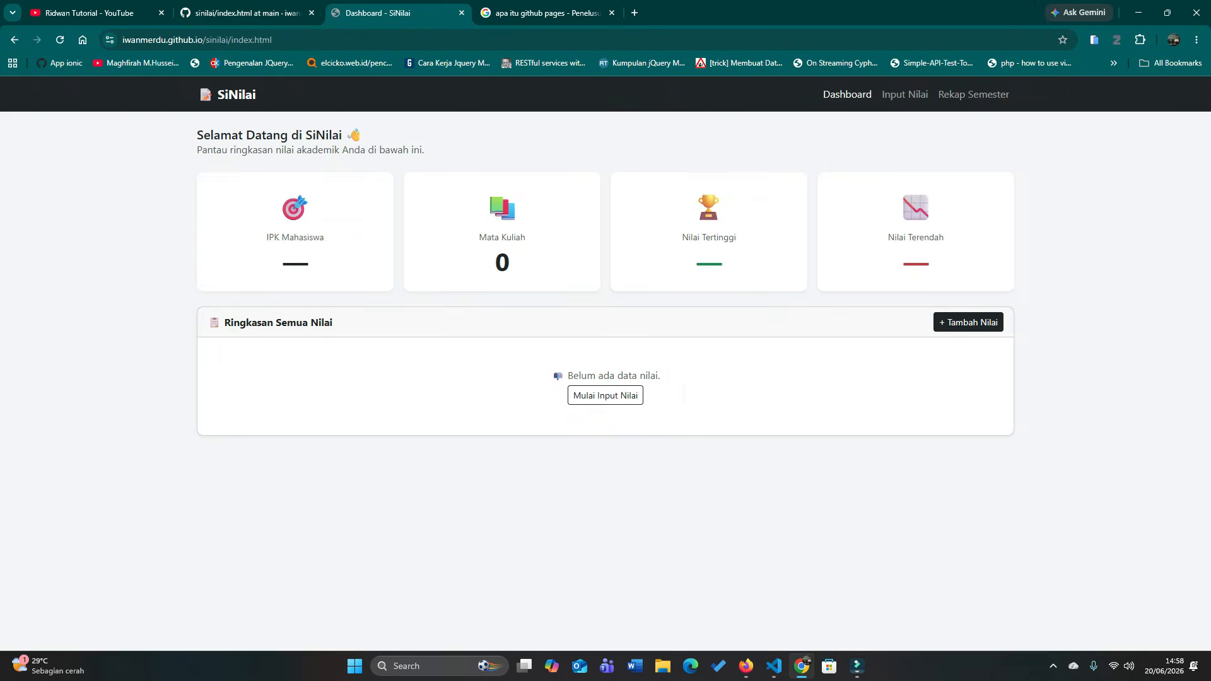
{"action": "key", "text": "ctrl+shift+Tab"}
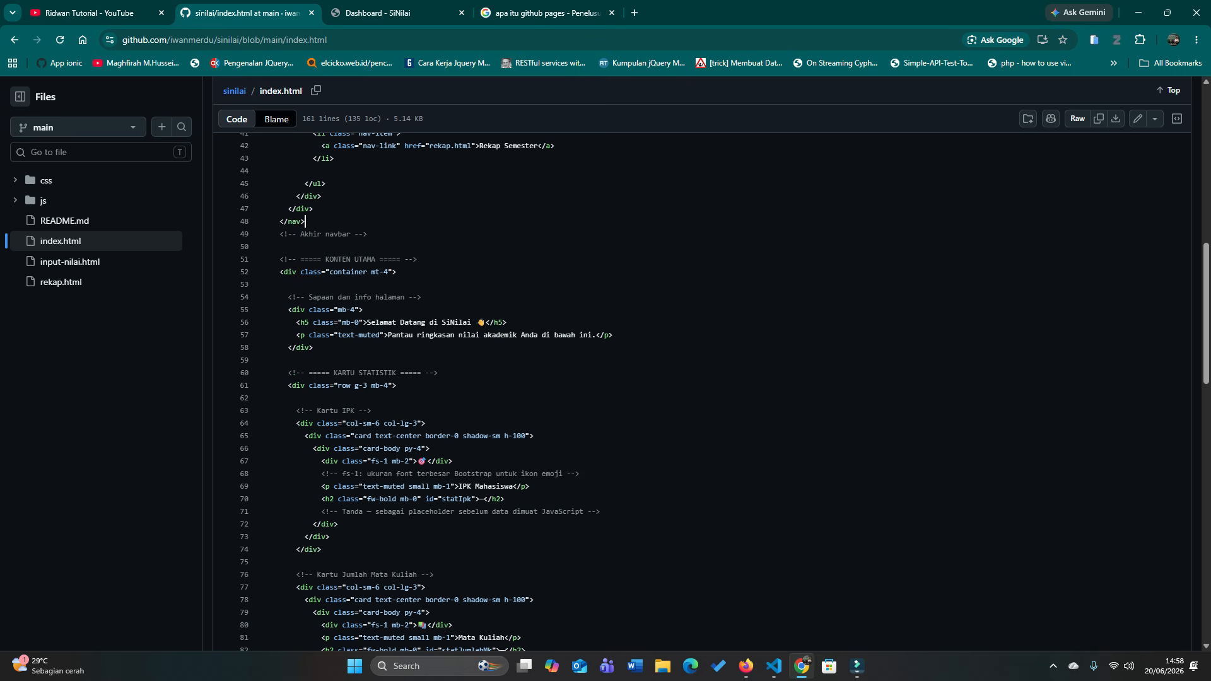
{"action": "left_click", "coordinate": [774, 666]}
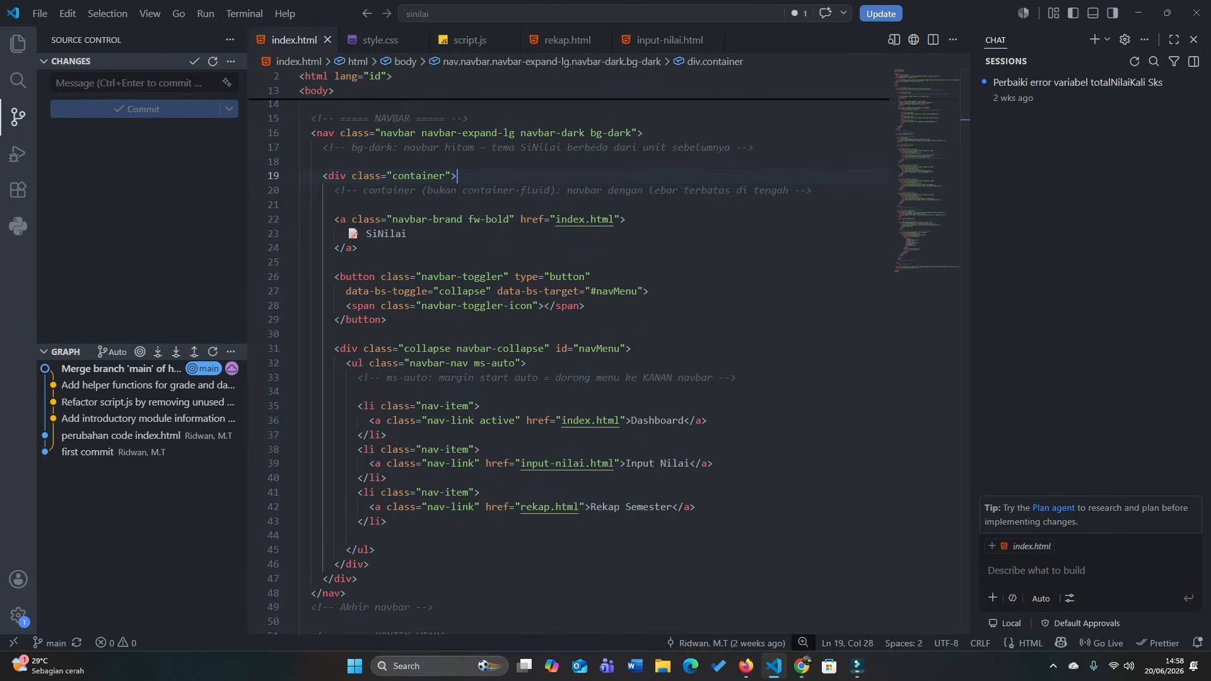
{"action": "left_click", "coordinate": [802, 667]}
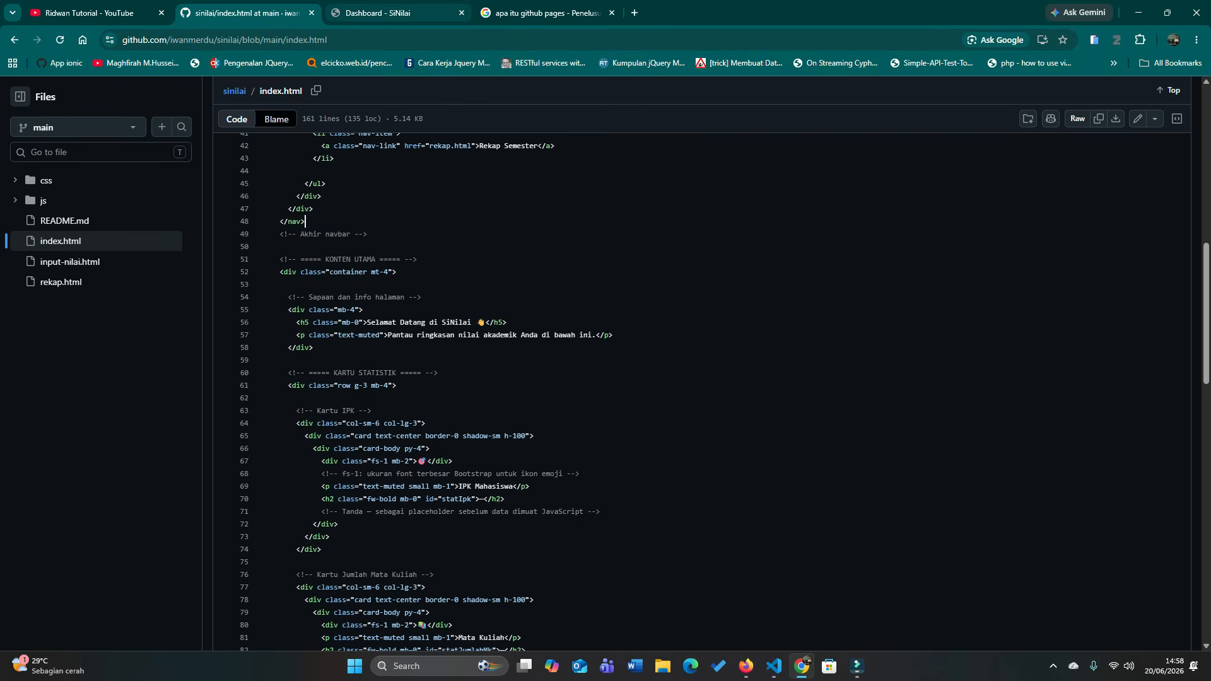
{"action": "key", "text": "ctrl+Tab"}
{"action": "left_click", "coordinate": [60, 40]}
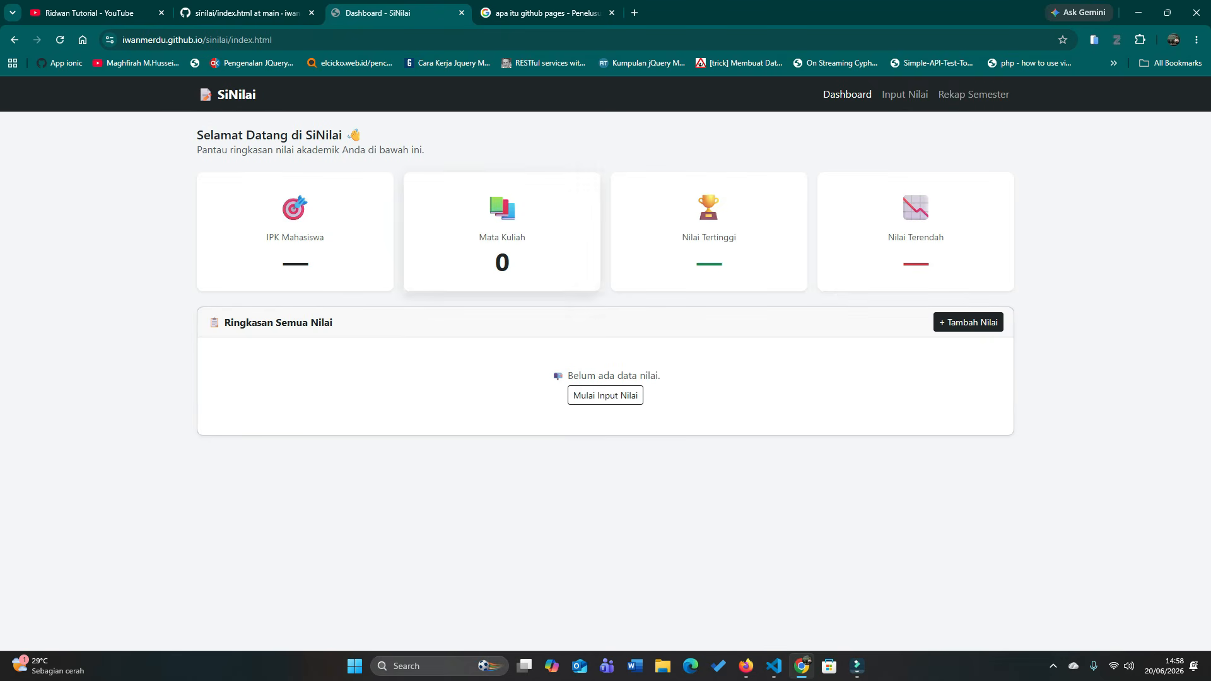
Review the navbar code in VS Code, return to Chrome, and view the GitHub copy of index.html and the published Dashboard with its address.
{"action": "left_click", "coordinate": [774, 666]}
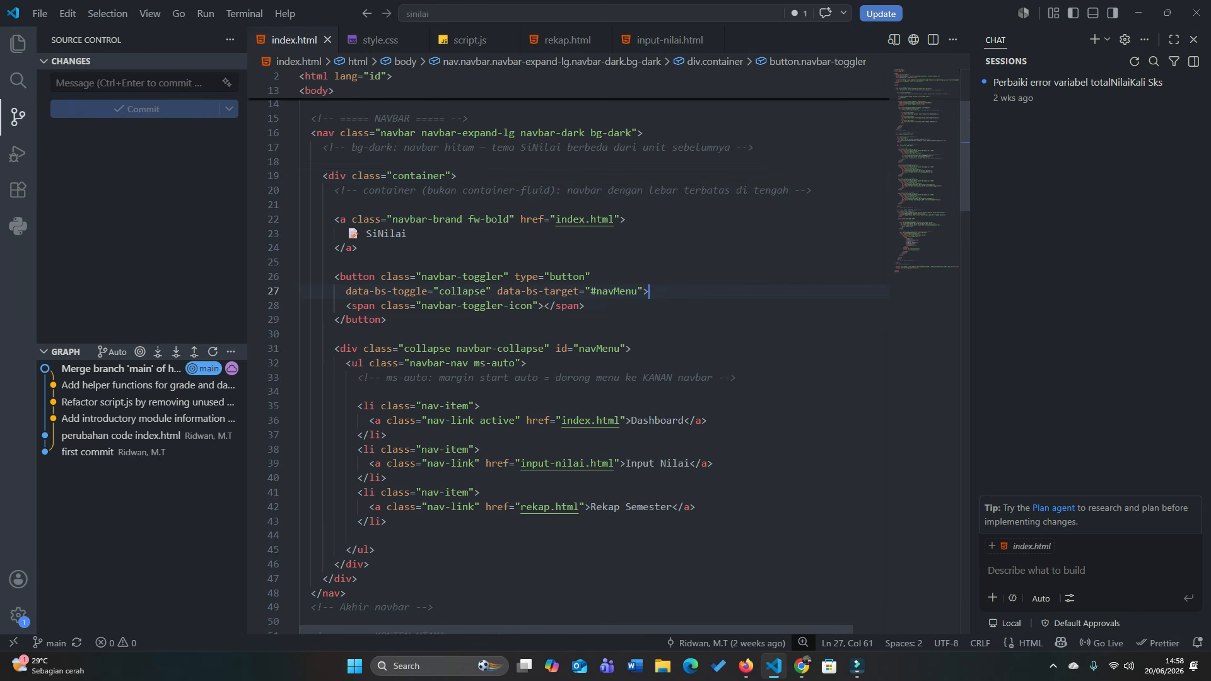
{"action": "scroll", "coordinate": [568, 353], "scroll_direction": "up", "scroll_amount": 1}
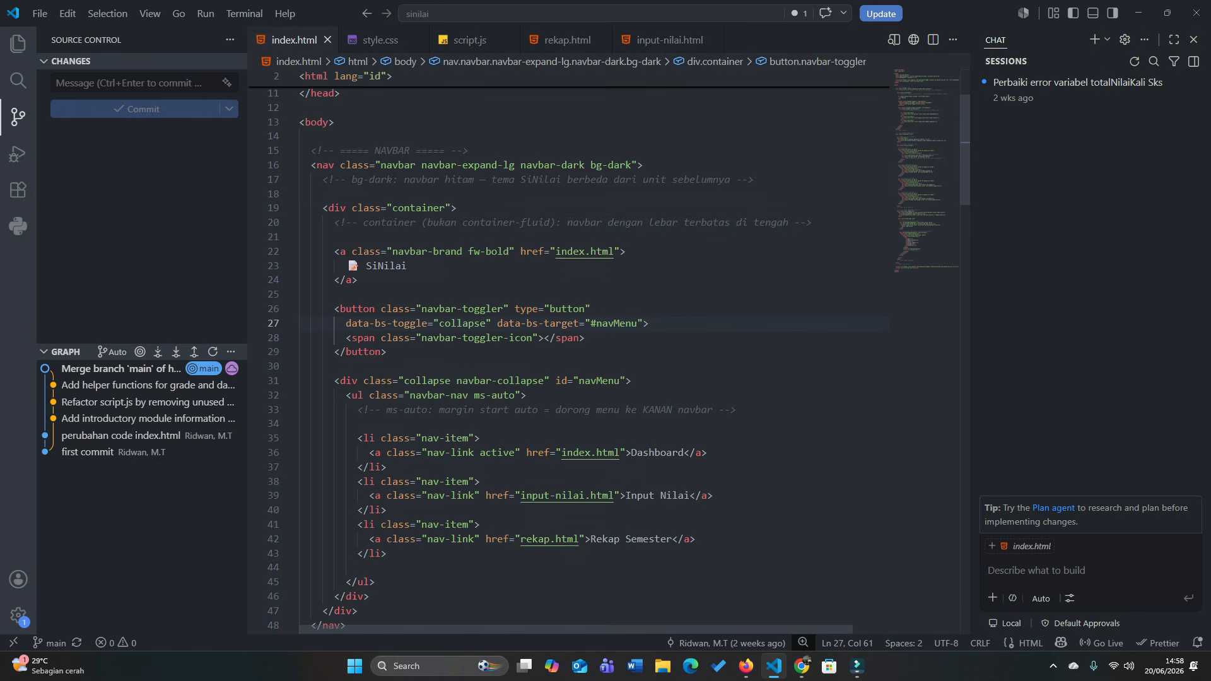
{"action": "left_click", "coordinate": [801, 666]}
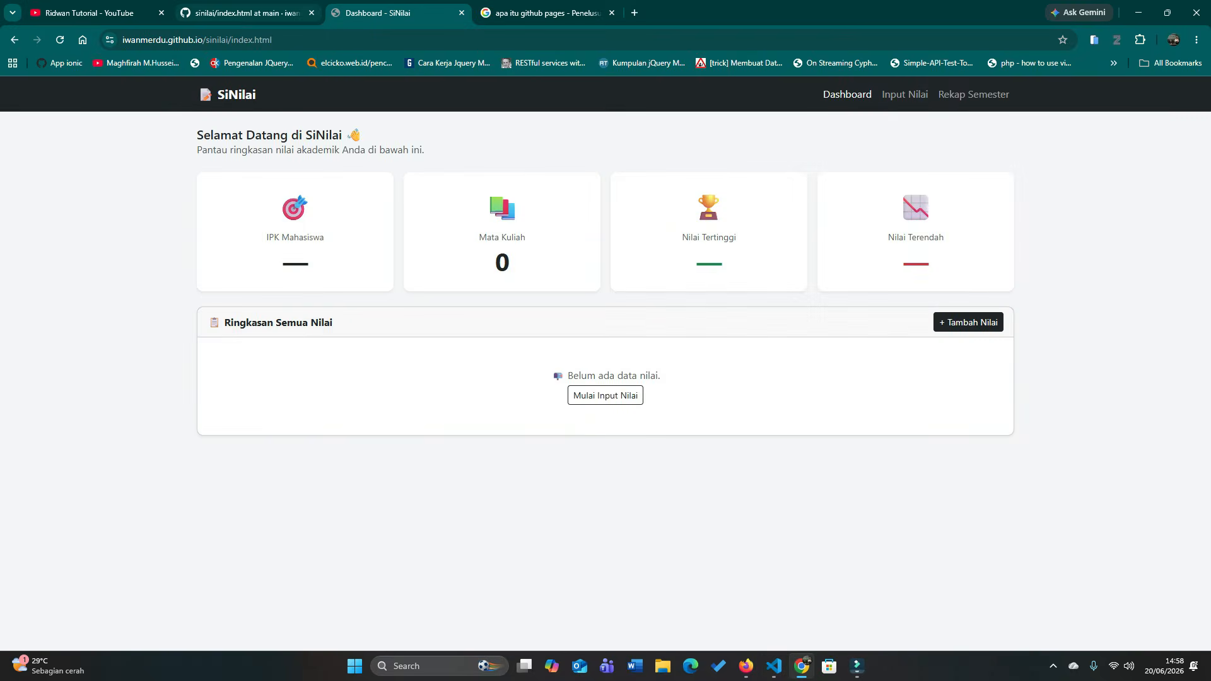
{"action": "left_click", "coordinate": [249, 12]}
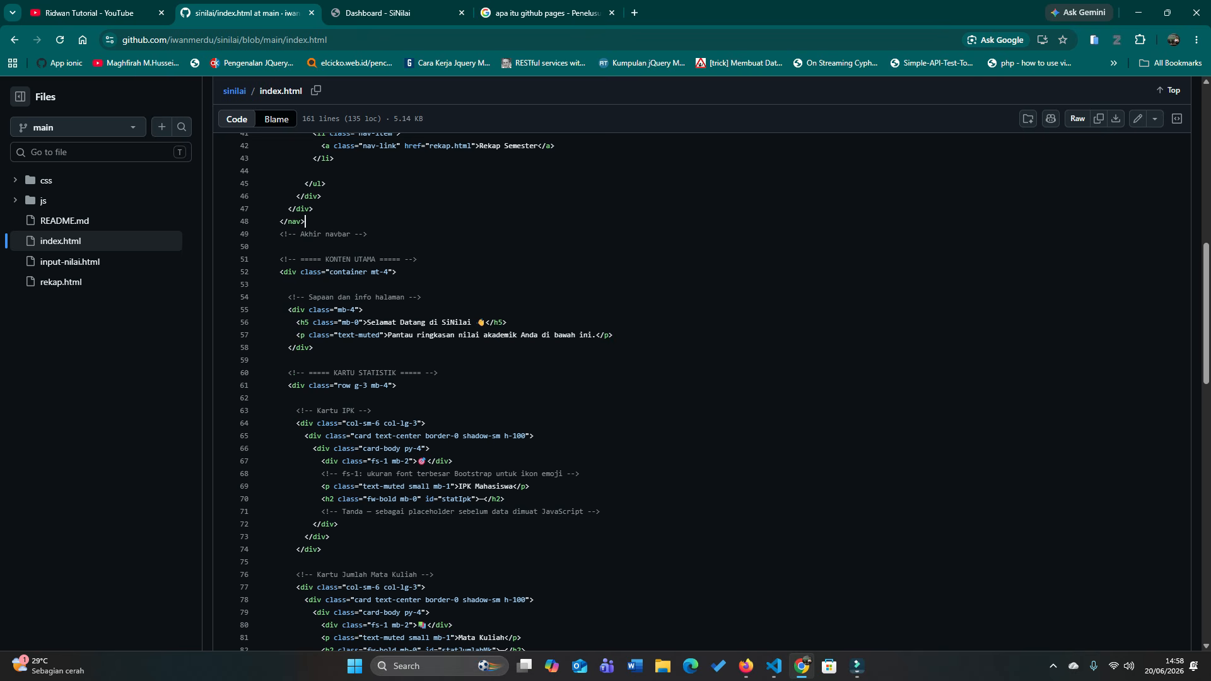
{"action": "left_click", "coordinate": [397, 13]}
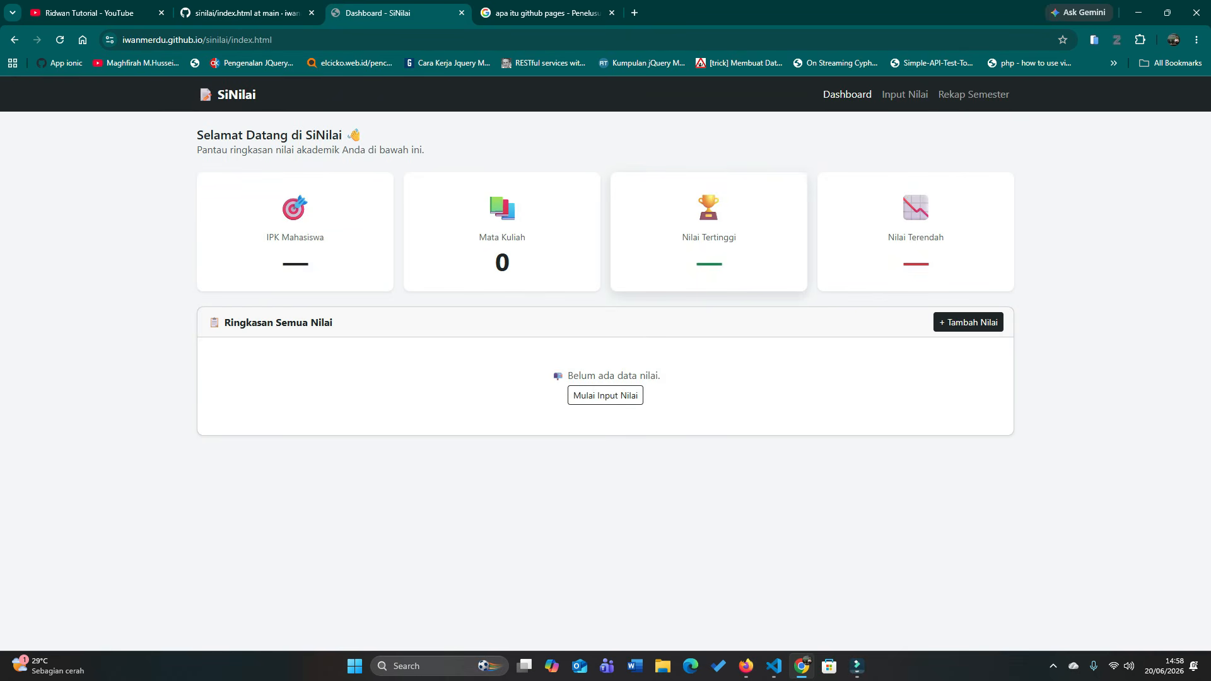
{"action": "left_click_drag", "start_coordinate": [174, 40], "coordinate": [122, 39]}
{"action": "left_click", "coordinate": [145, 164]}
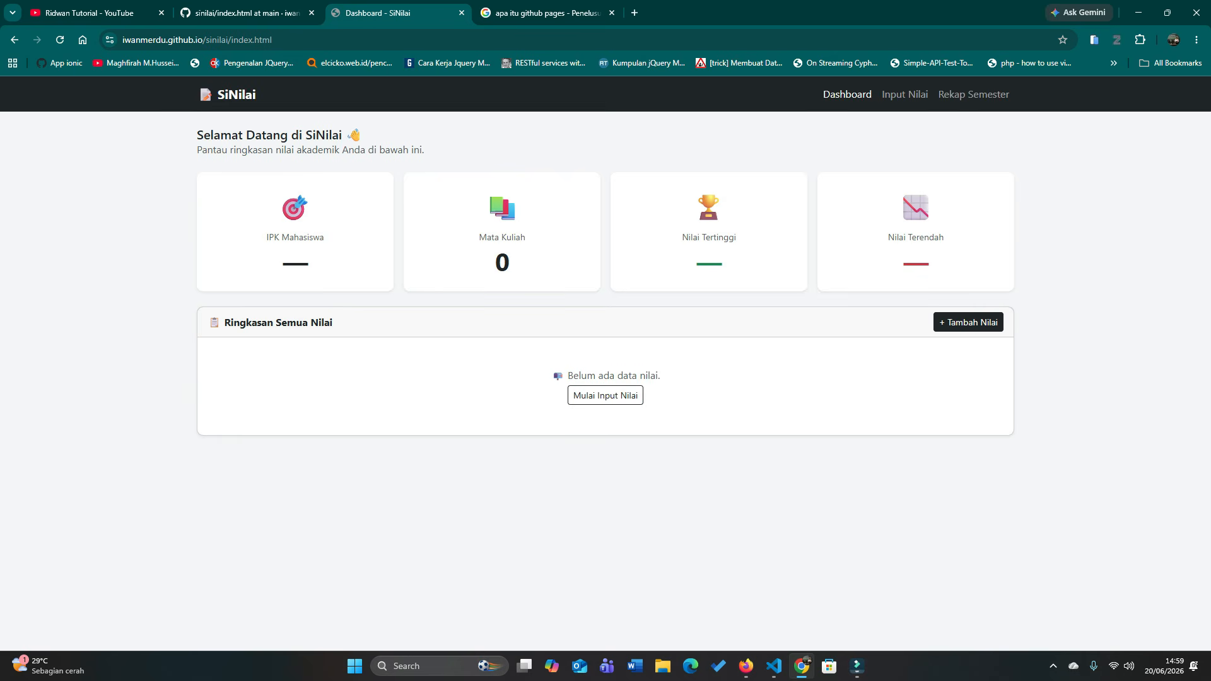
Examine the opening code and latest commit of index.html on GitHub, and return to the published Dashboard.
{"action": "mouse_move", "coordinate": [773, 666]}
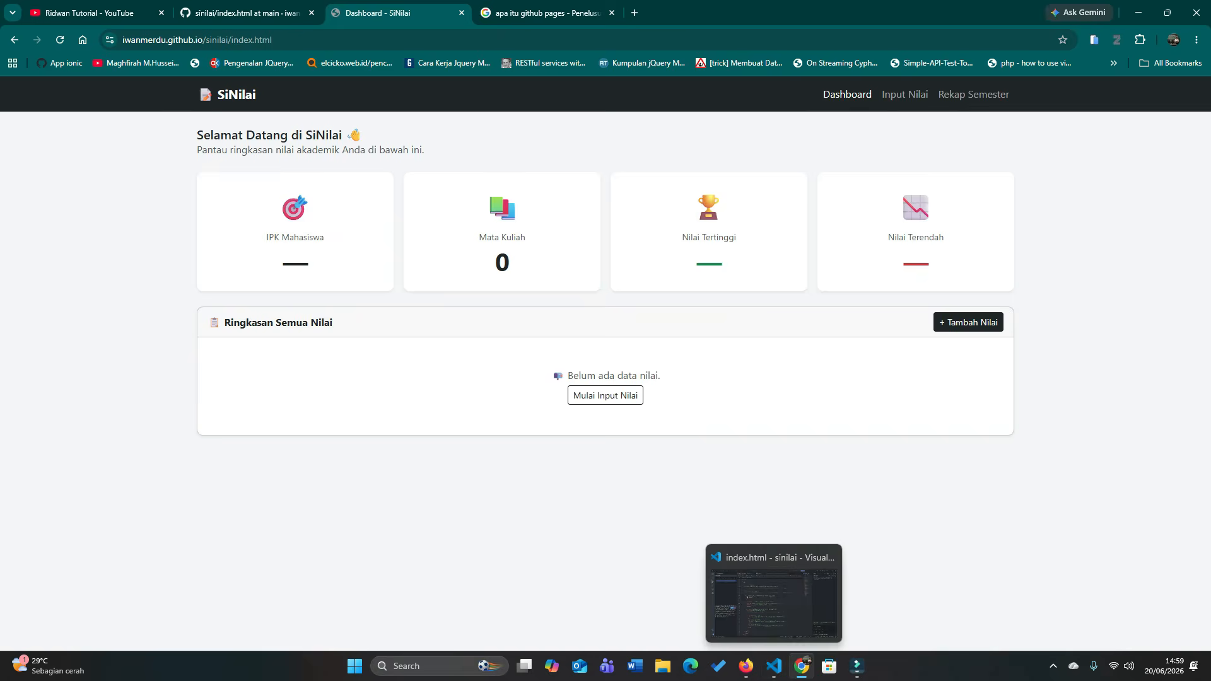
{"action": "left_click", "coordinate": [248, 12]}
{"action": "scroll", "coordinate": [701, 379], "scroll_direction": "up", "scroll_amount": 10}
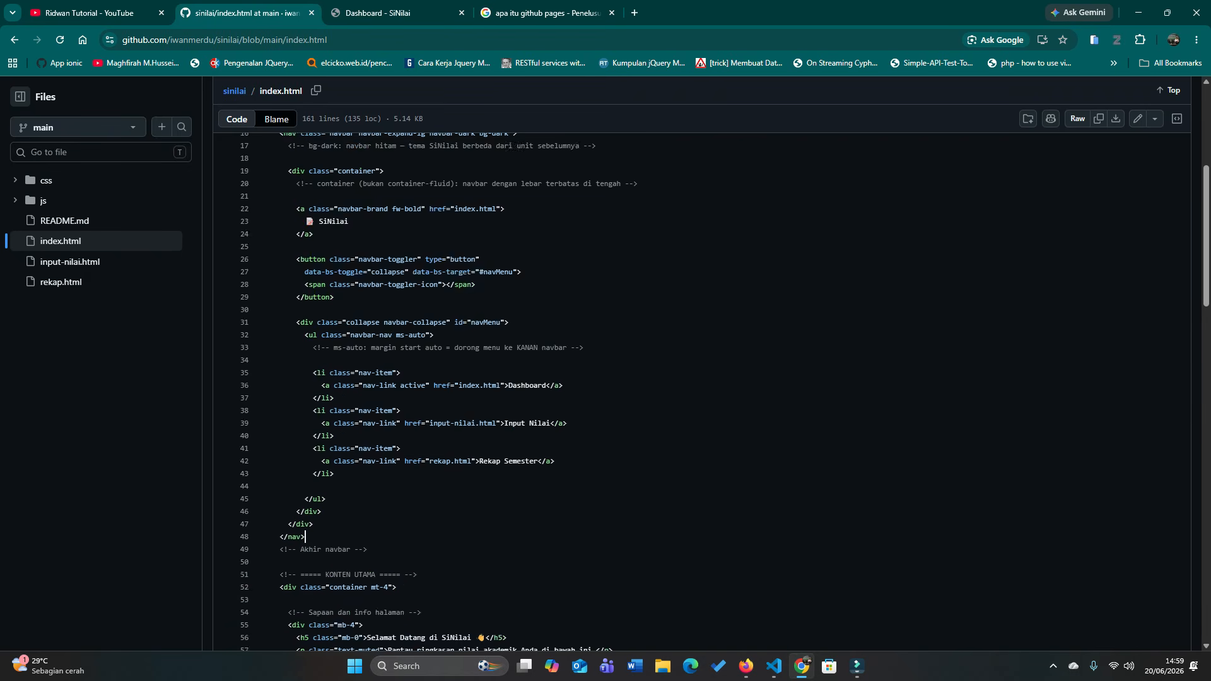
{"action": "scroll", "coordinate": [711, 363], "scroll_direction": "down", "scroll_amount": 2}
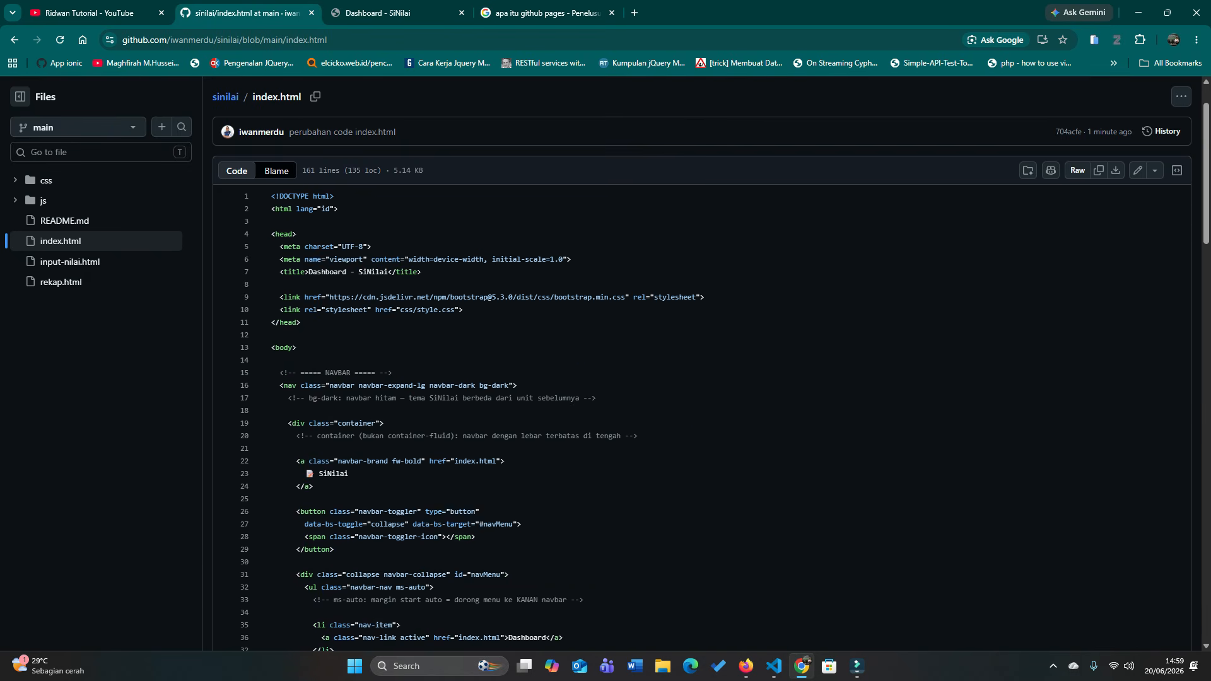
{"action": "key", "text": "ctrl+Tab"}
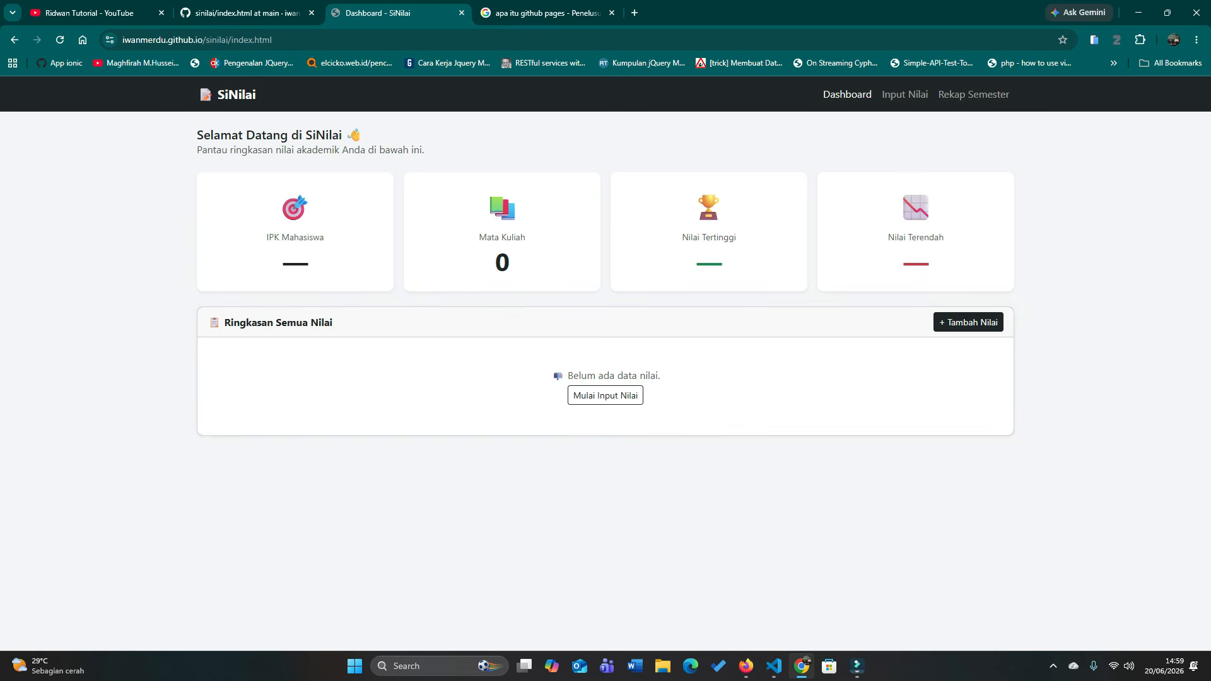
View index.html on GitHub and the published Dashboard once more, and switch to the Excalidraw whiteboard in Firefox.
{"action": "left_click", "coordinate": [247, 12]}
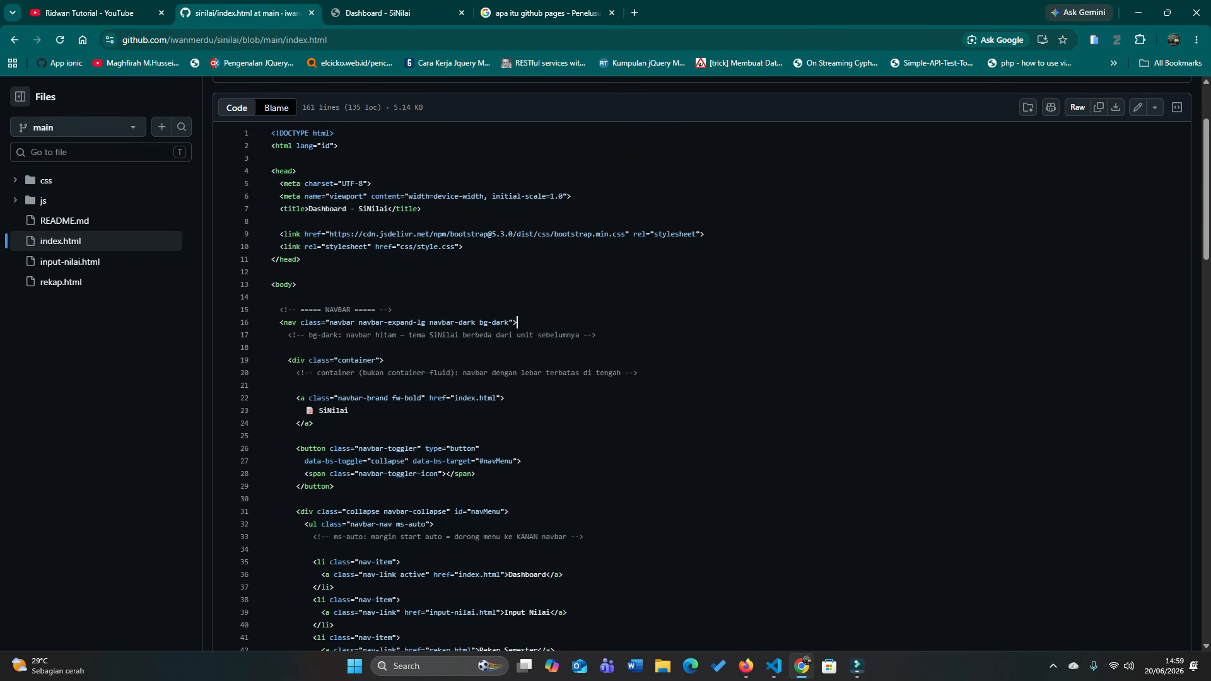
{"action": "left_click", "coordinate": [397, 13]}
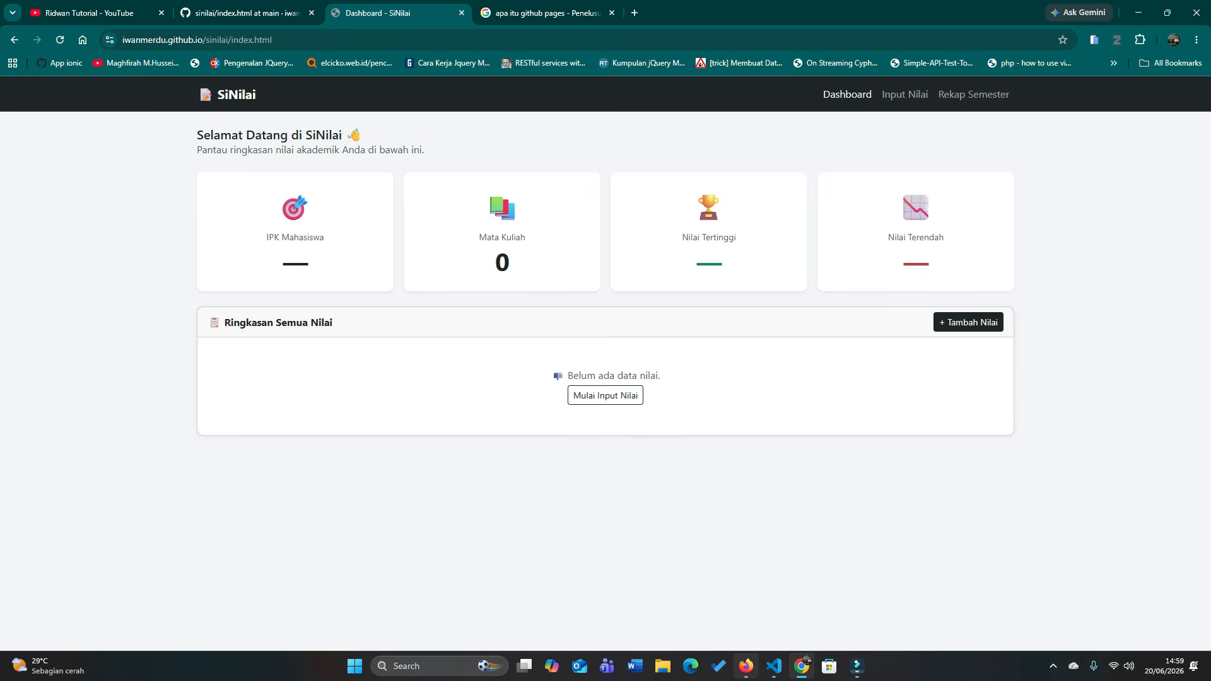
{"action": "mouse_move", "coordinate": [747, 666]}
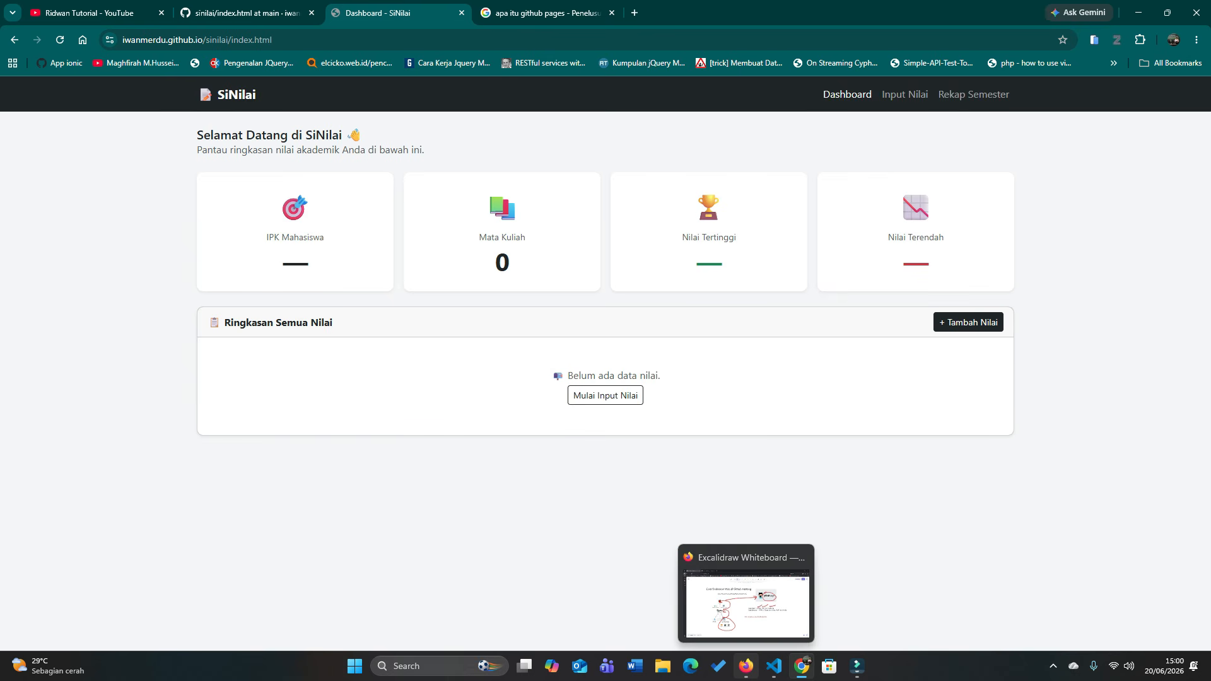
{"action": "left_click", "coordinate": [746, 665]}
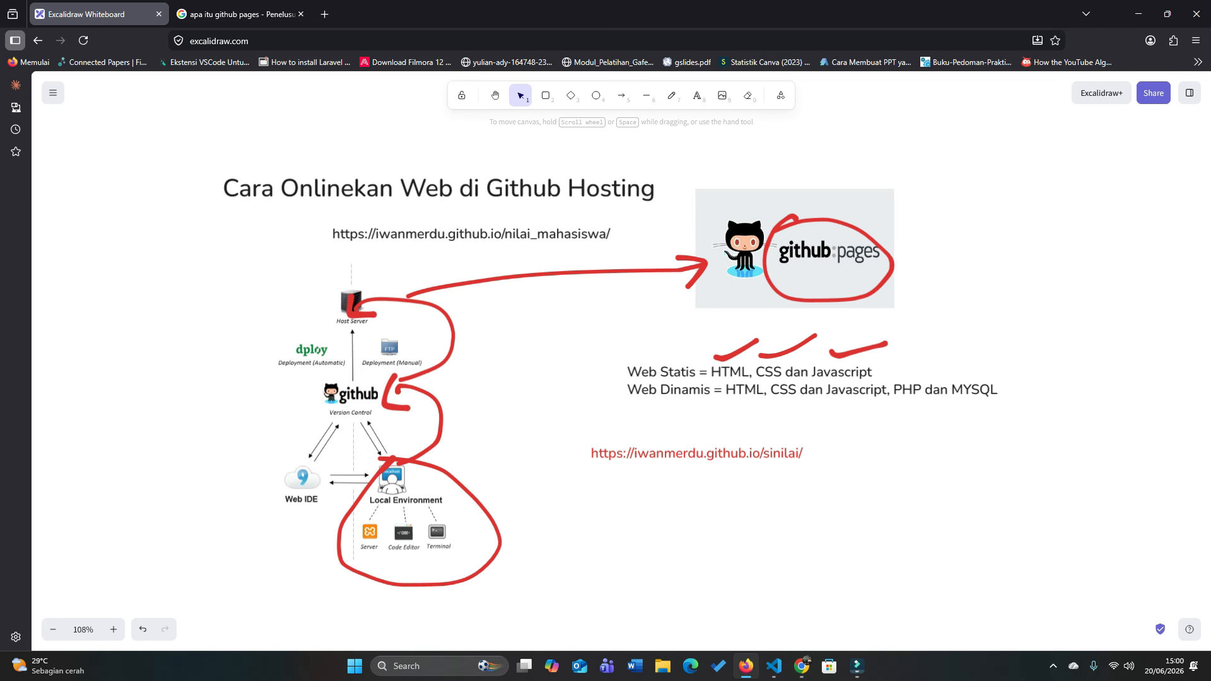